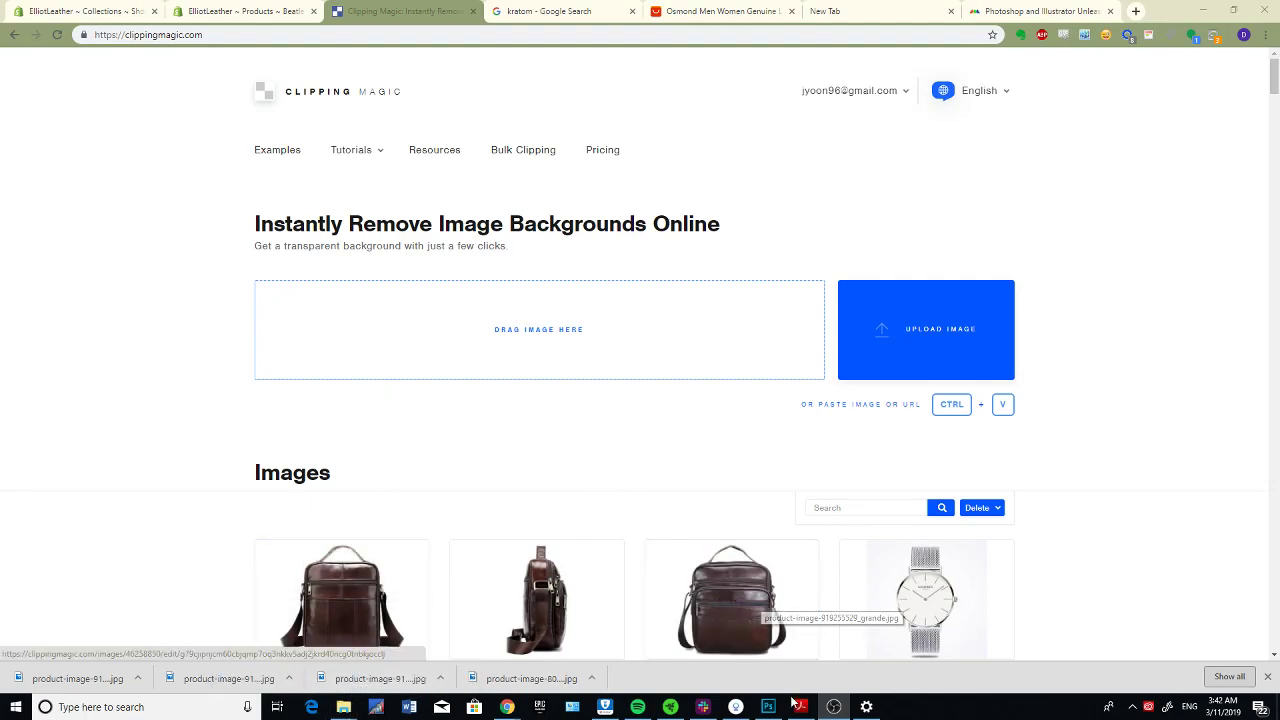
Step: Look through the previously uploaded product images in Clipping Magic
mouse_move(768, 712)
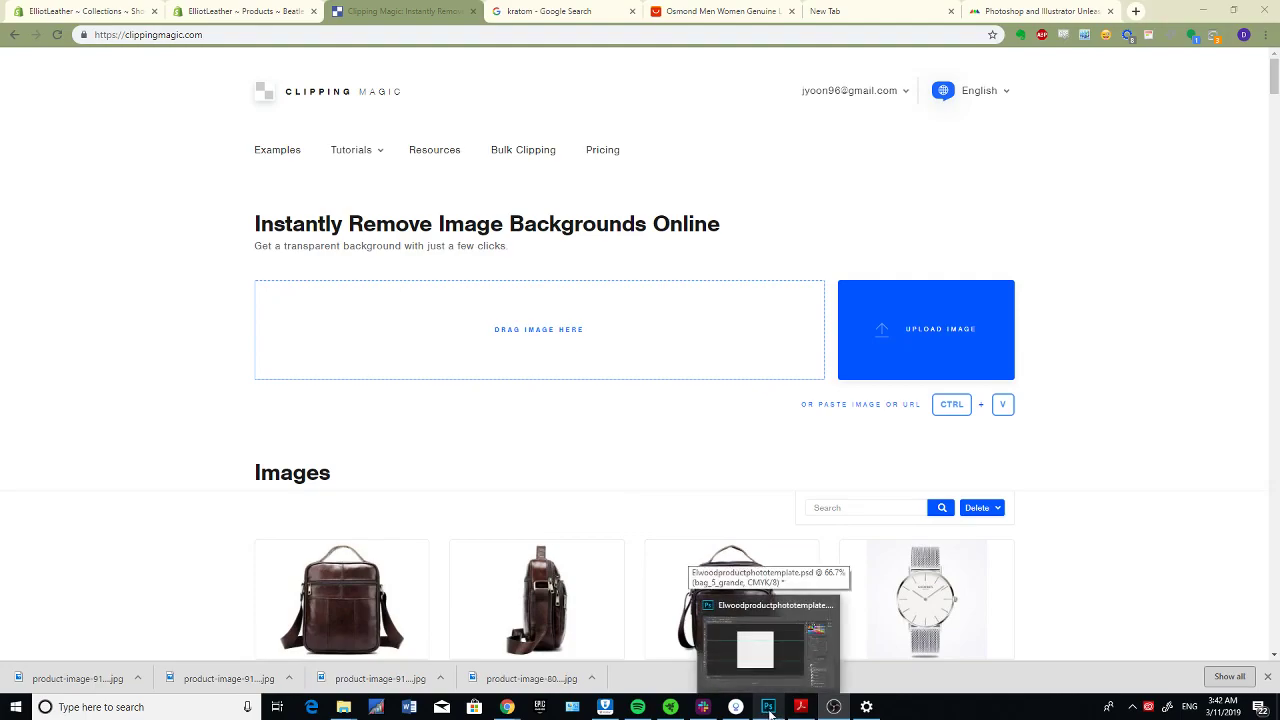
scroll(503, 611, "down", 3)
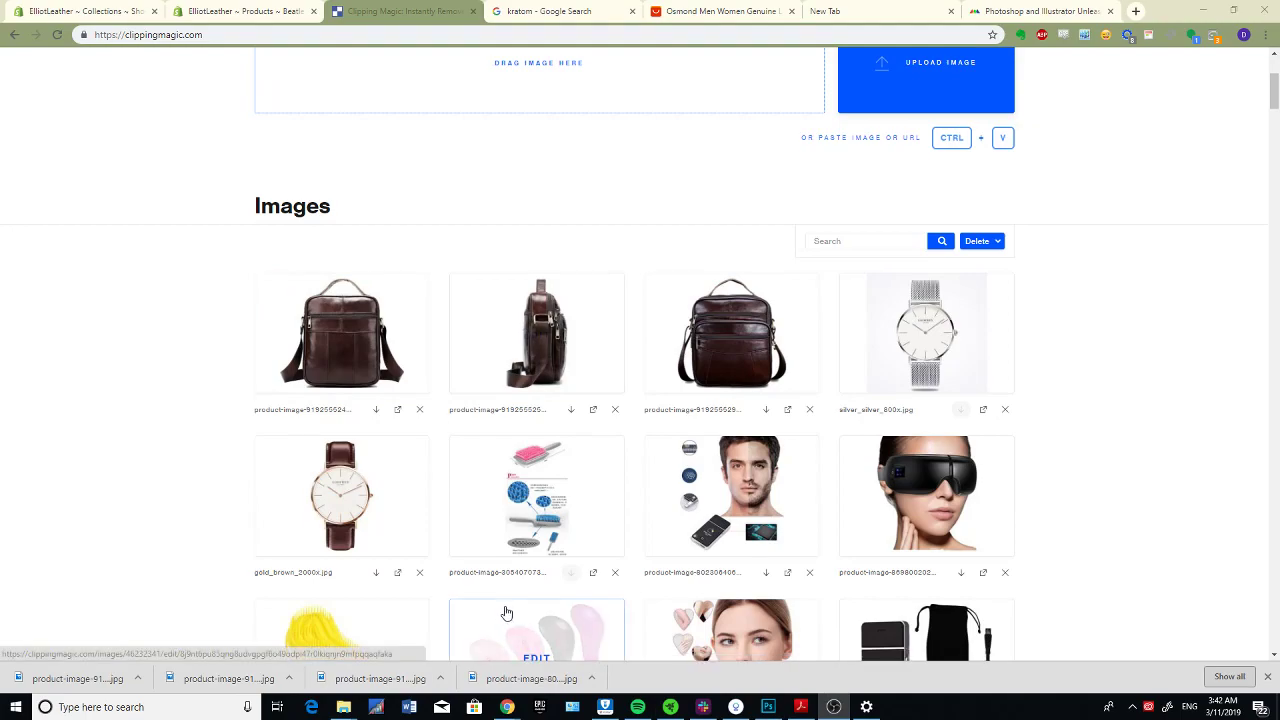
scroll(491, 477, "down", 2)
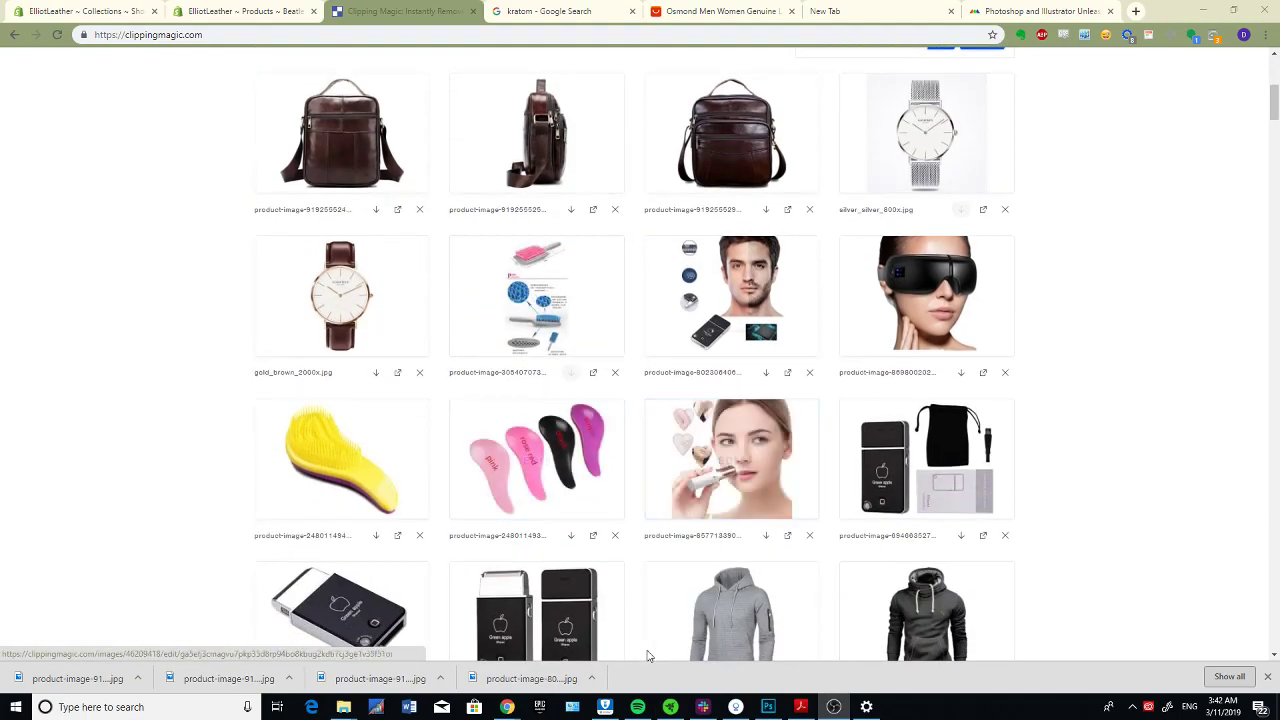
scroll(643, 652, "down", 5)
scroll(704, 584, "up", 6)
scroll(704, 584, "up", 4)
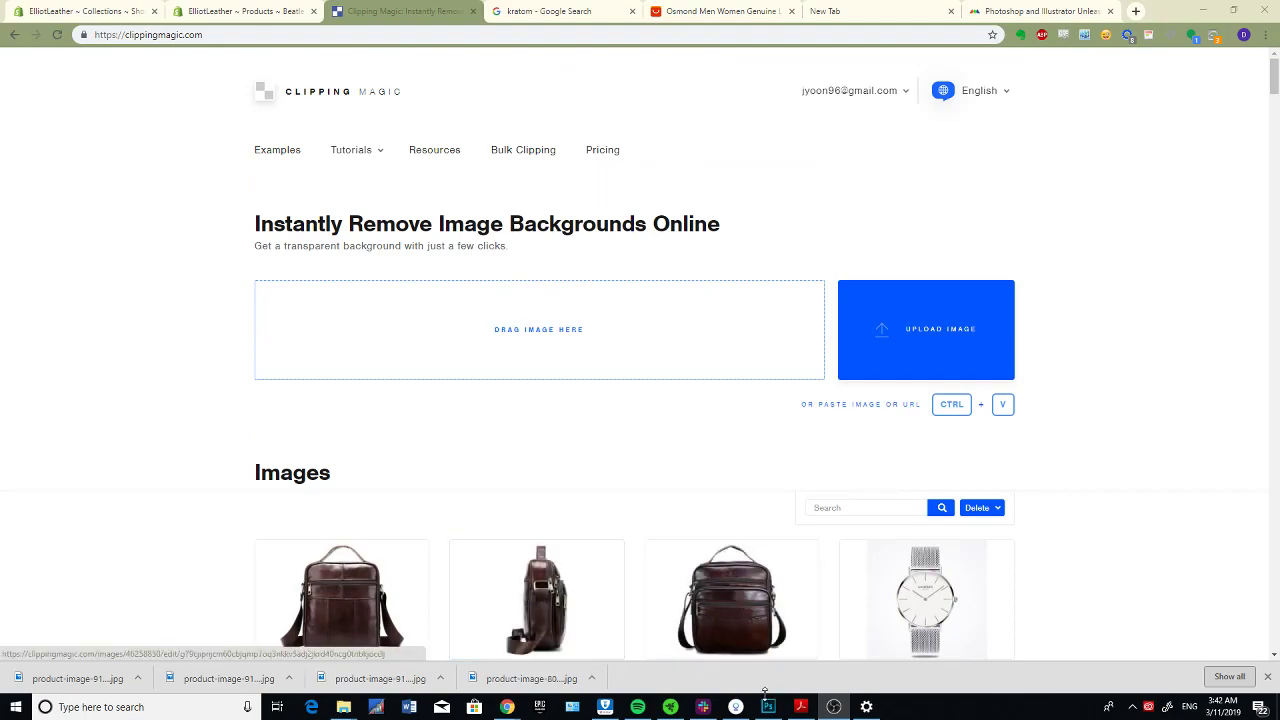
Step: Switch to Photoshop, show the bag_4_grande layer and make a rough Quick Selection across the bag's lower front
left_click(767, 704)
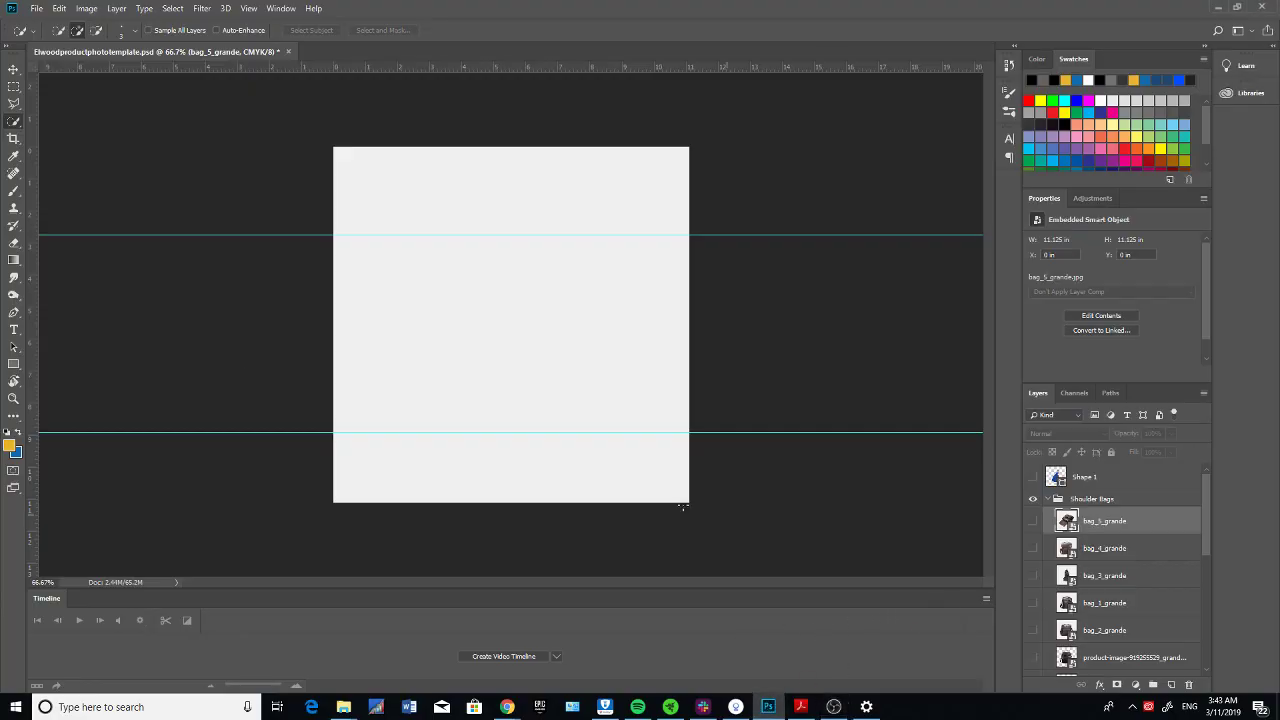
left_click(1035, 551)
mouse_move(420, 410)
left_mouse_down()
mouse_move(500, 400)
mouse_move(540, 350)
mouse_move(470, 288)
left_mouse_up()
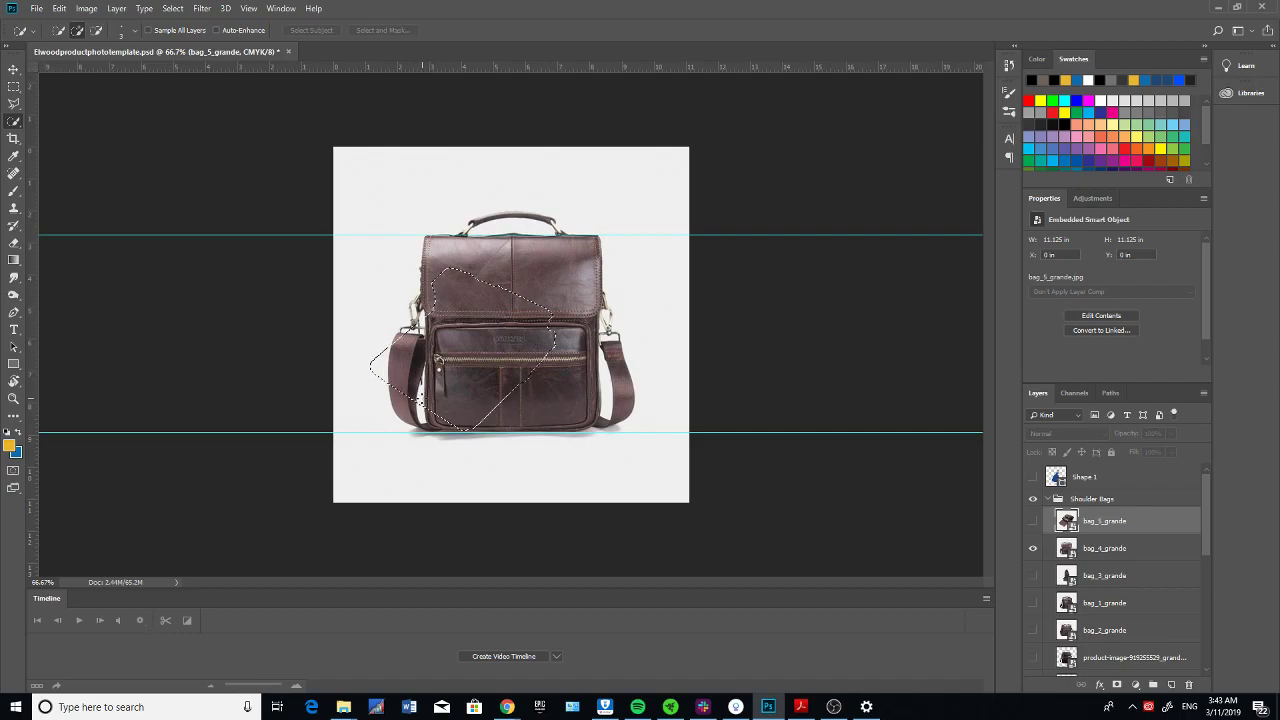
scroll(423, 403, "up", 2)
scroll(423, 403, "up", 2)
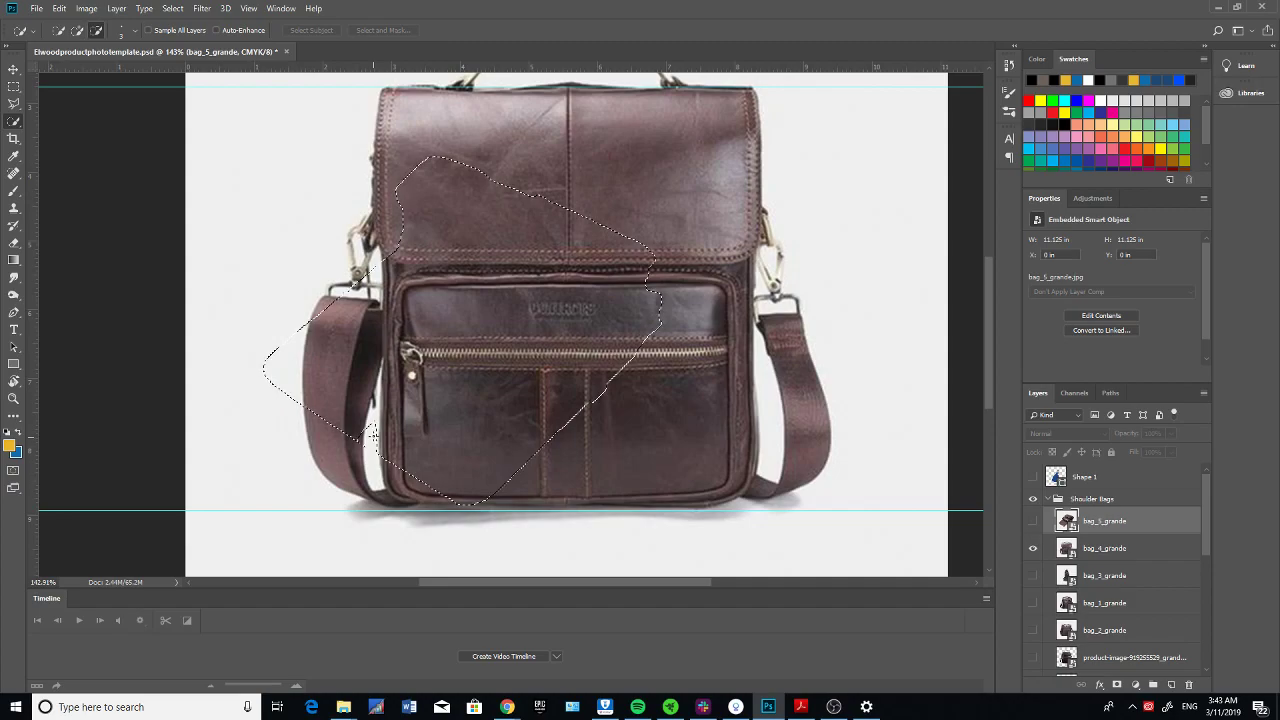
Step: Return to Clipping Magic in the browser and bring the Beatles Maroon Shoulder Bag folder window over the page
key("alt+Tab")
key("alt+Tab")
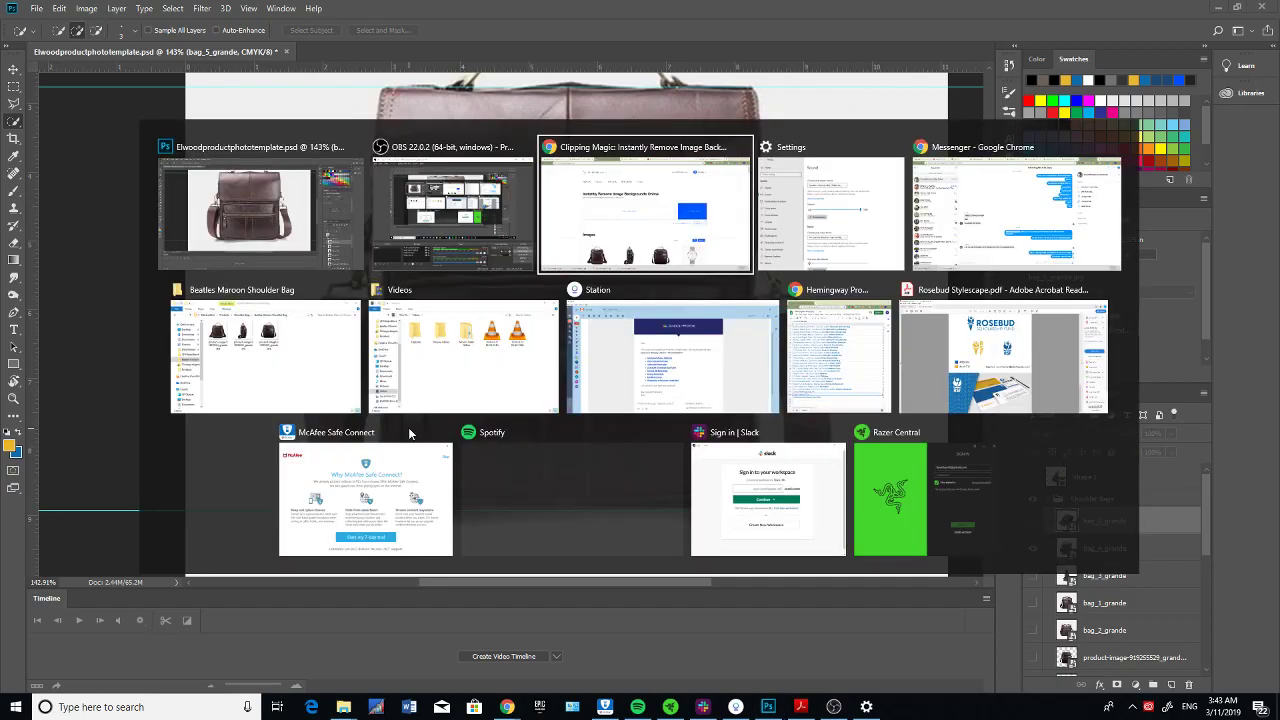
left_click(343, 707)
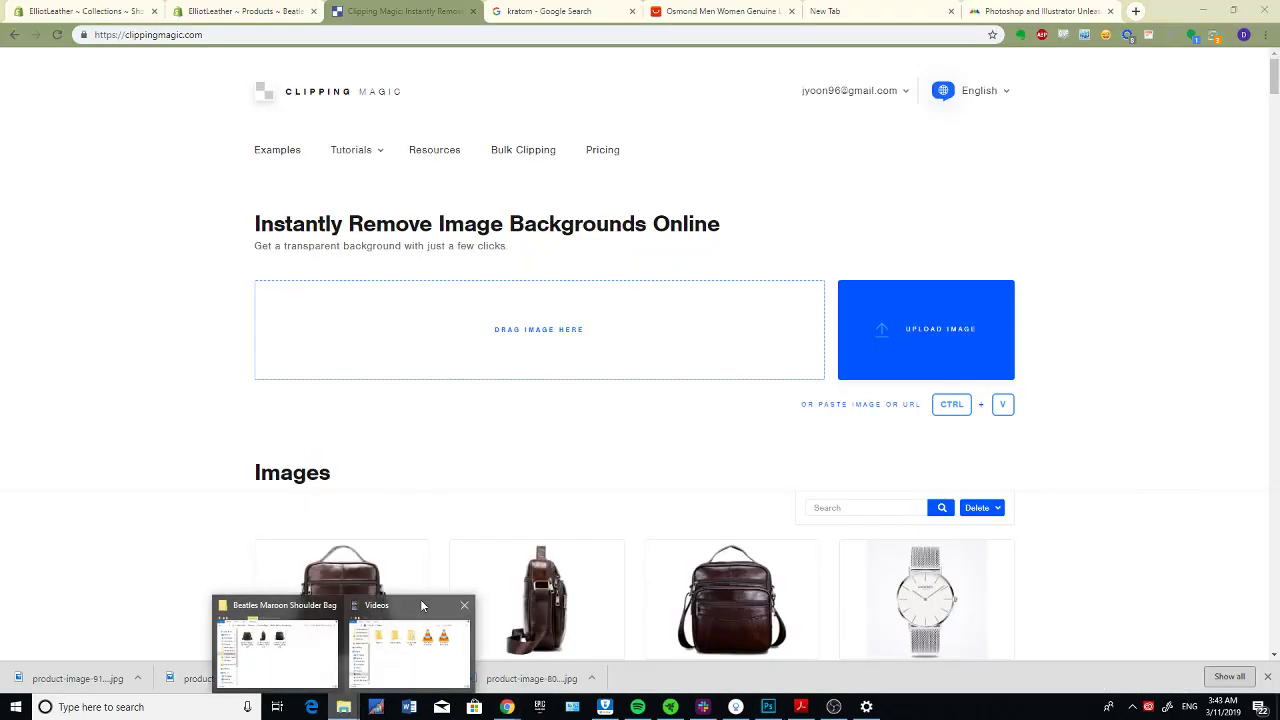
left_click(312, 637)
left_click_drag(936, 140, 976, 72)
left_click_drag(955, 163, 985, 170)
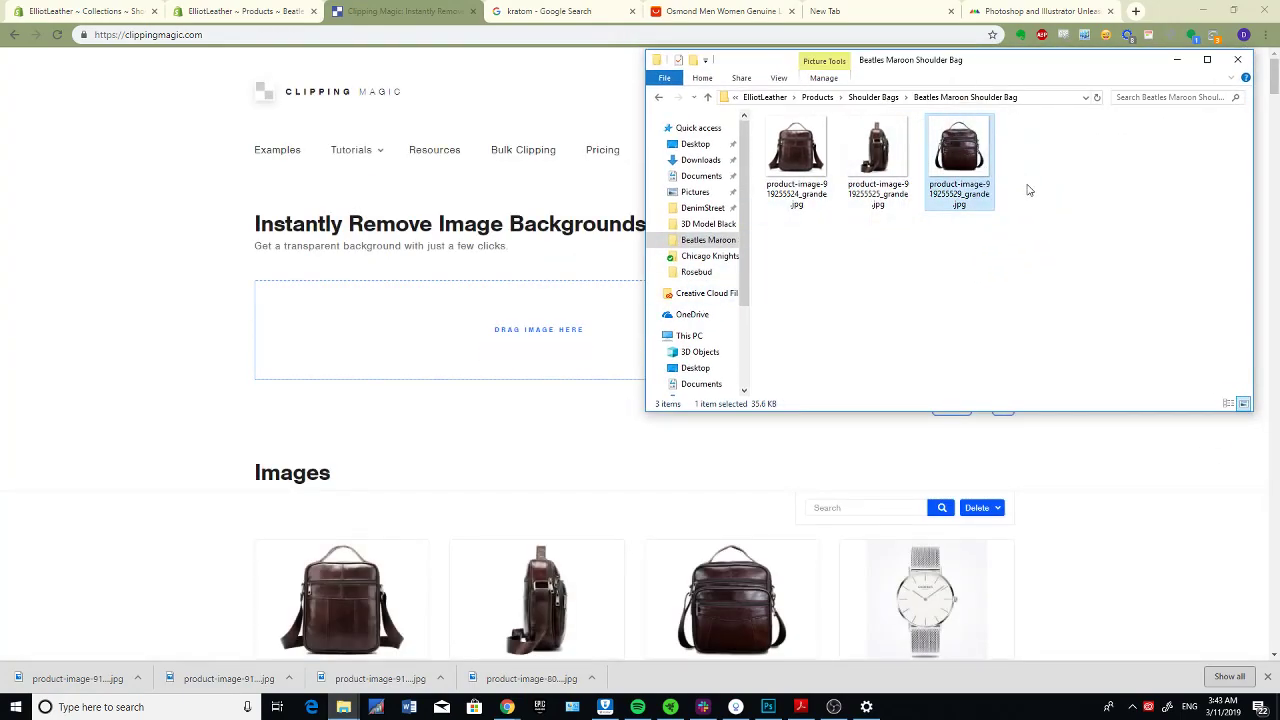
mouse_move(1028, 70)
left_mouse_down()
mouse_move(1076, 114)
mouse_move(1020, 146)
mouse_move(1016, 120)
mouse_move(1034, 120)
mouse_move(1049, 71)
mouse_move(1034, 79)
left_mouse_up()
left_click(1034, 231)
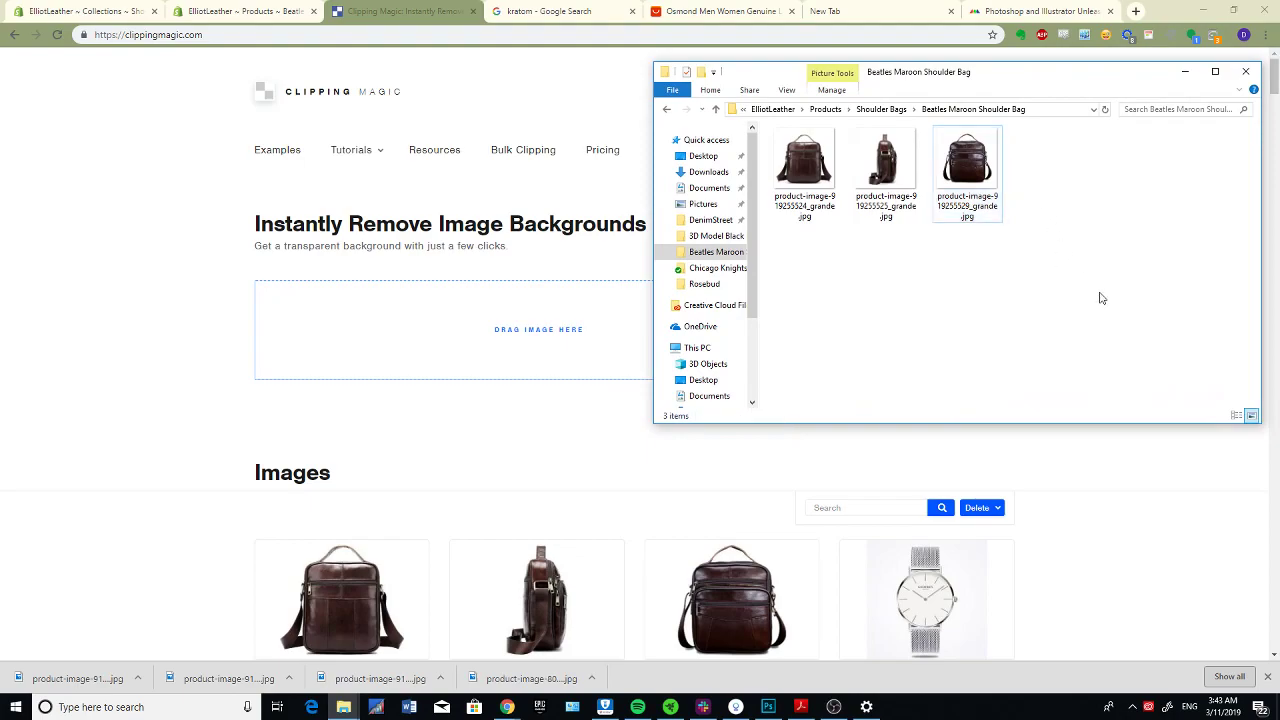
Step: Check the Beatles Maroon Shoulder Bag product images in Shopify and bring the image folder back in front
left_click(970, 180)
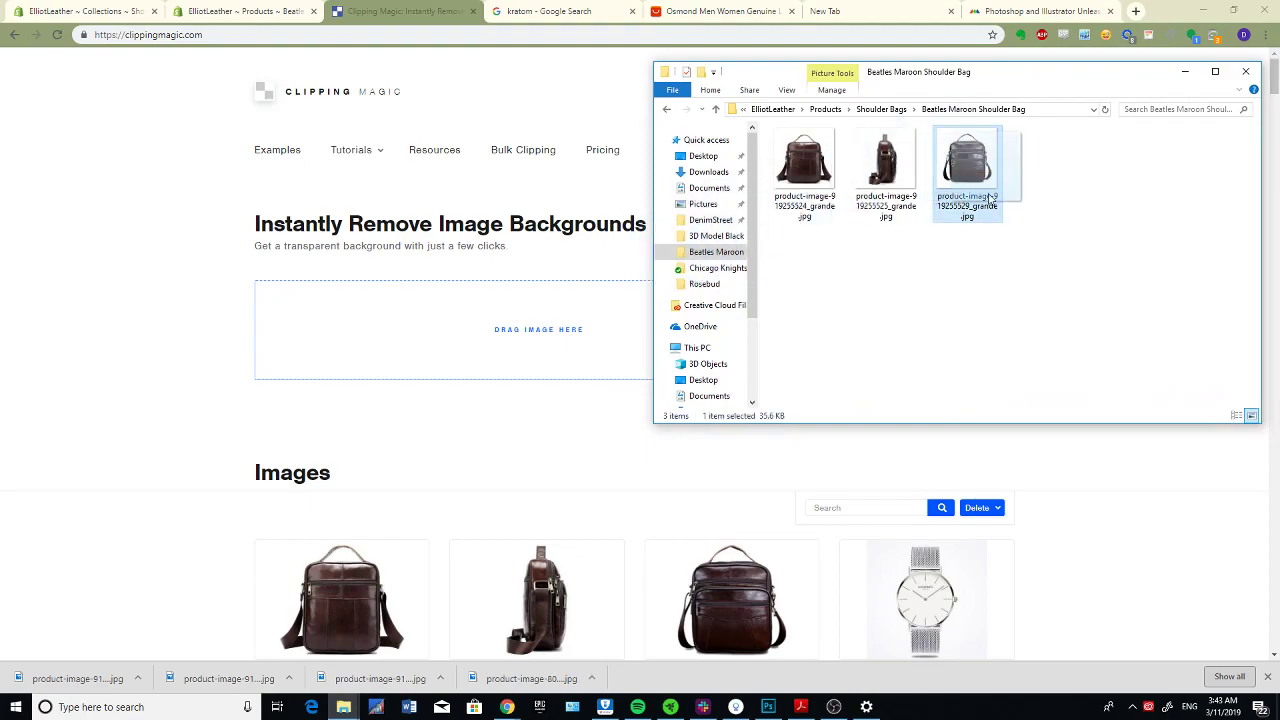
left_click(444, 70)
left_click(240, 11)
scroll(400, 300, "down", 3)
scroll(623, 465, "up", 2)
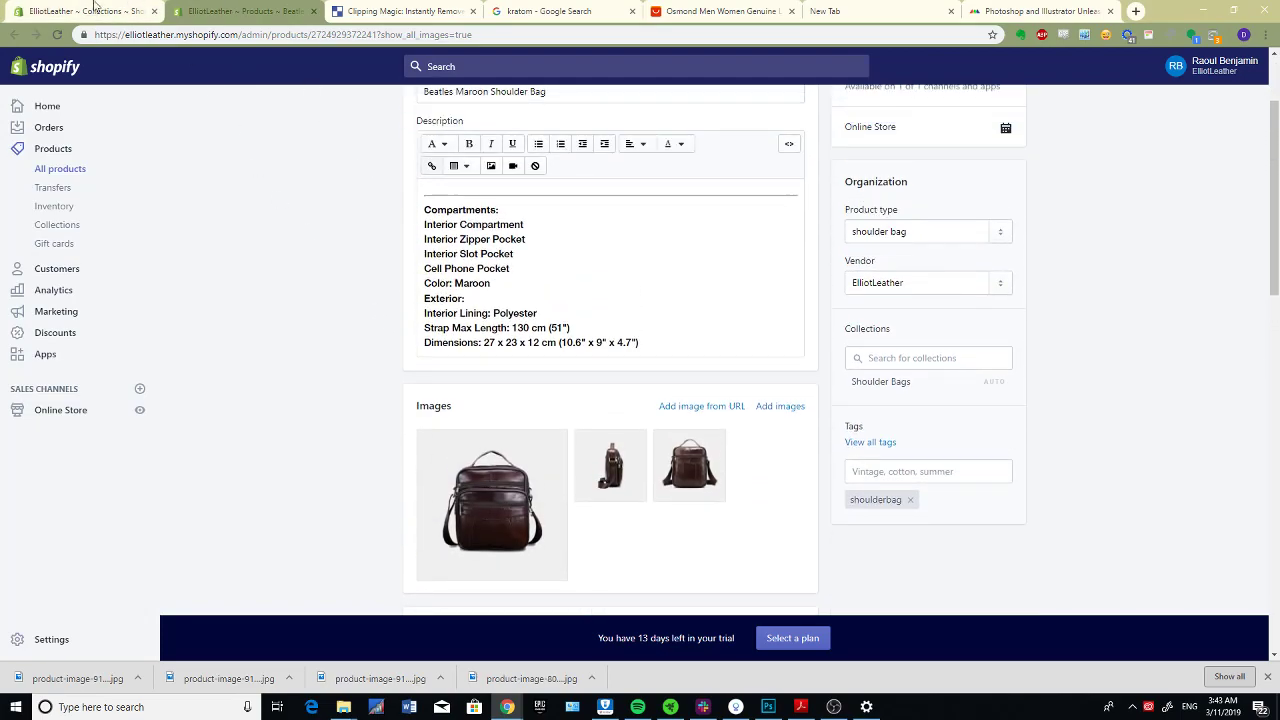
left_click(90, 6)
left_click(183, 8)
key("alt+Tab")
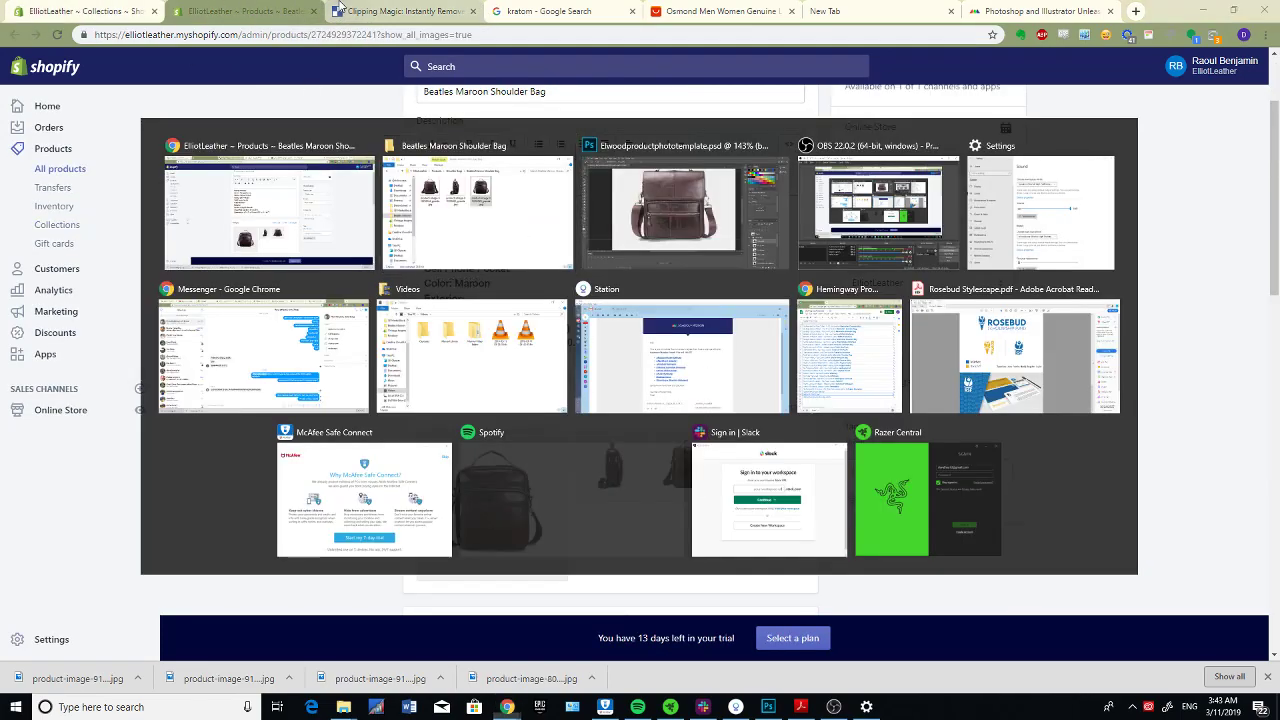
left_click(936, 357)
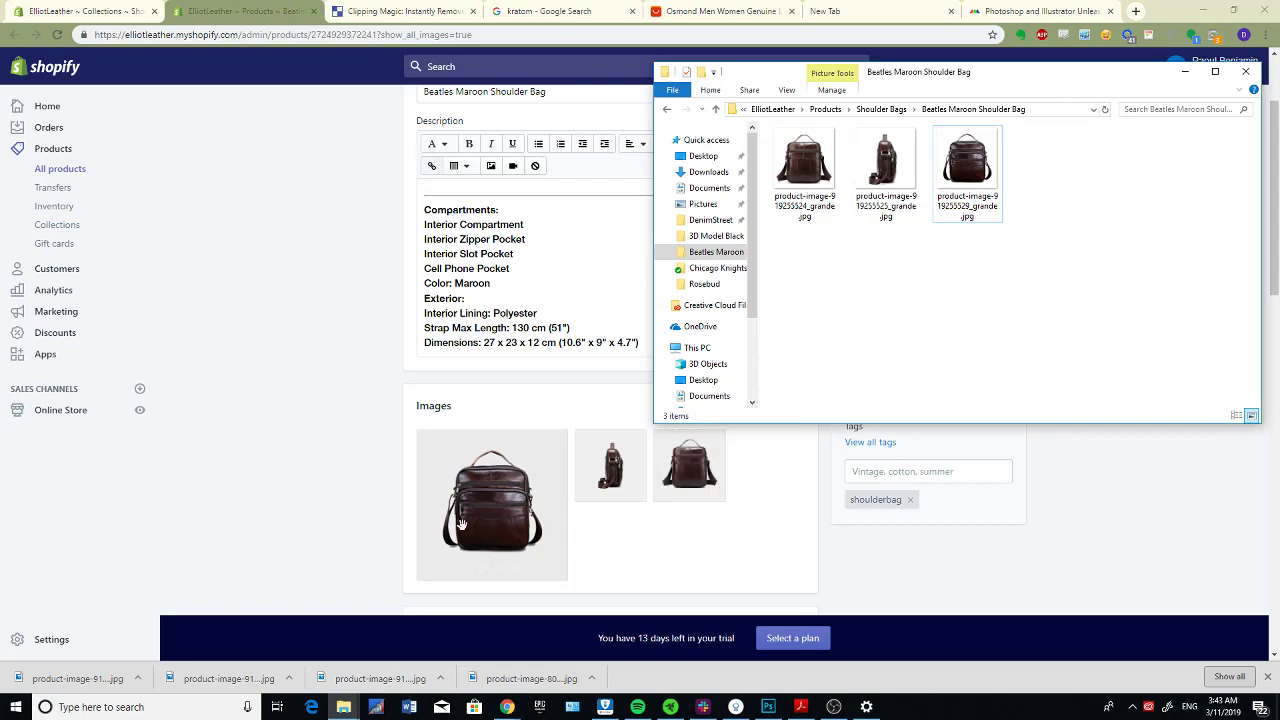
Step: Upload product-image-919255529_grande.jpg from the folder to Clipping Magic
left_click(340, 10)
key("alt+Tab")
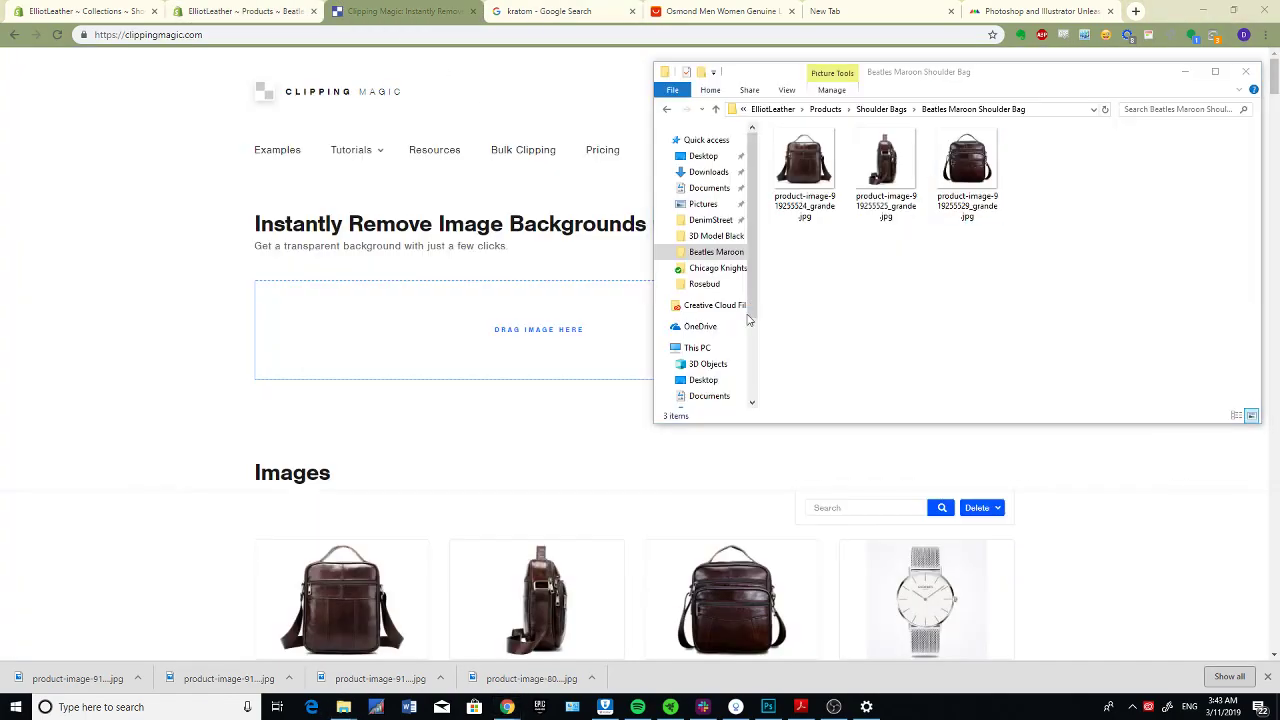
left_click(976, 173)
left_click(1031, 296)
left_click_drag(981, 161, 559, 335)
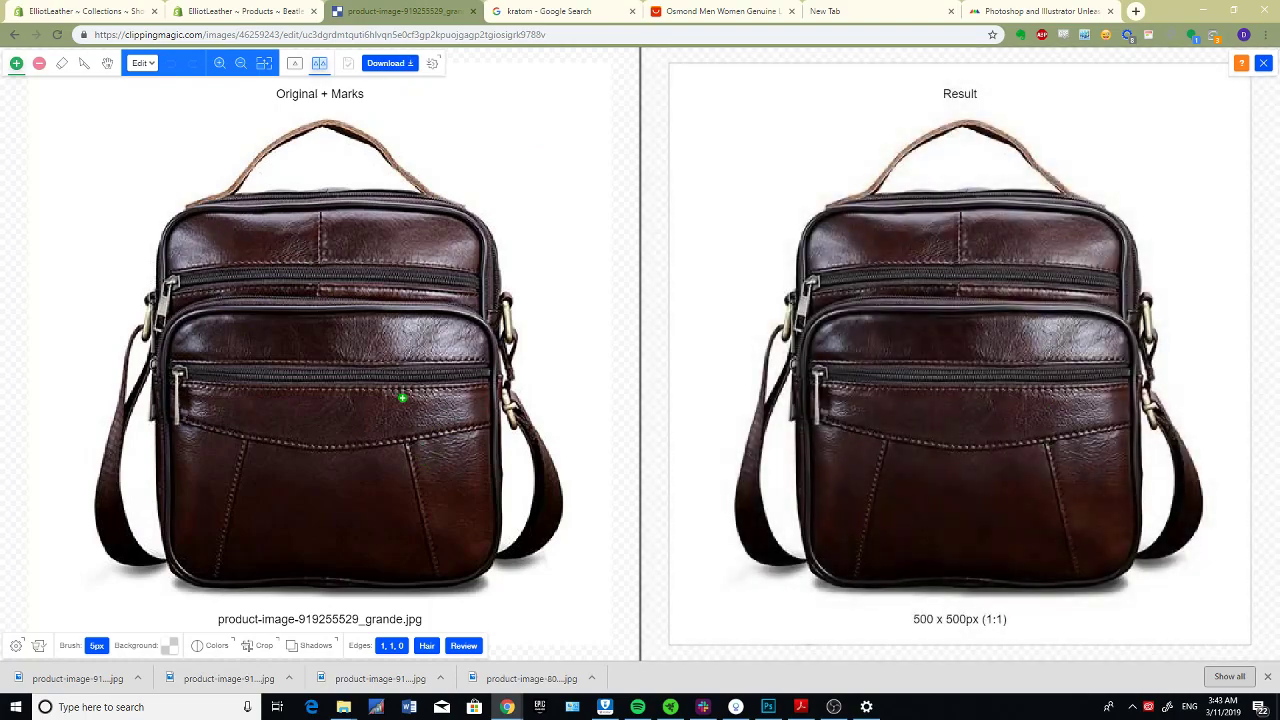
Step: Mark the bag's body as foreground with a vertical stroke and the opening under the handle as background
mouse_move(352, 278)
left_mouse_down()
mouse_move(351, 354)
mouse_move(346, 468)
left_mouse_up()
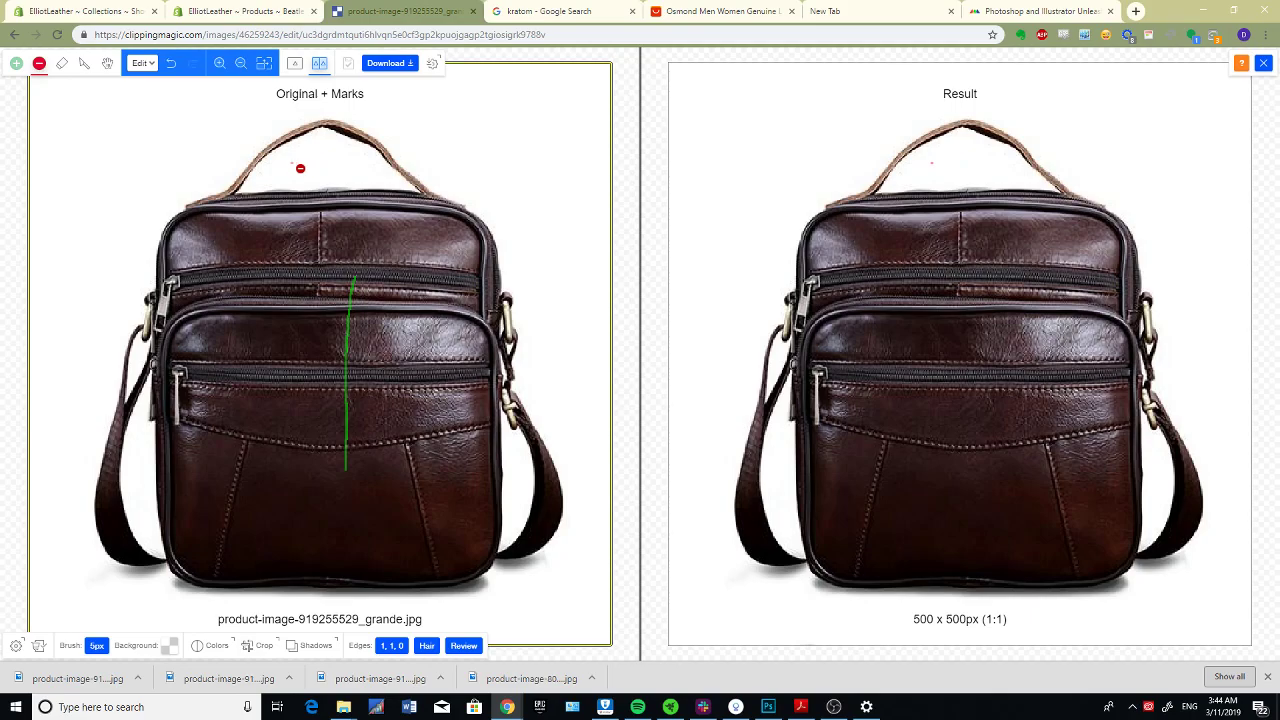
left_click_drag(299, 168, 360, 171)
scroll(242, 215, "up", 2)
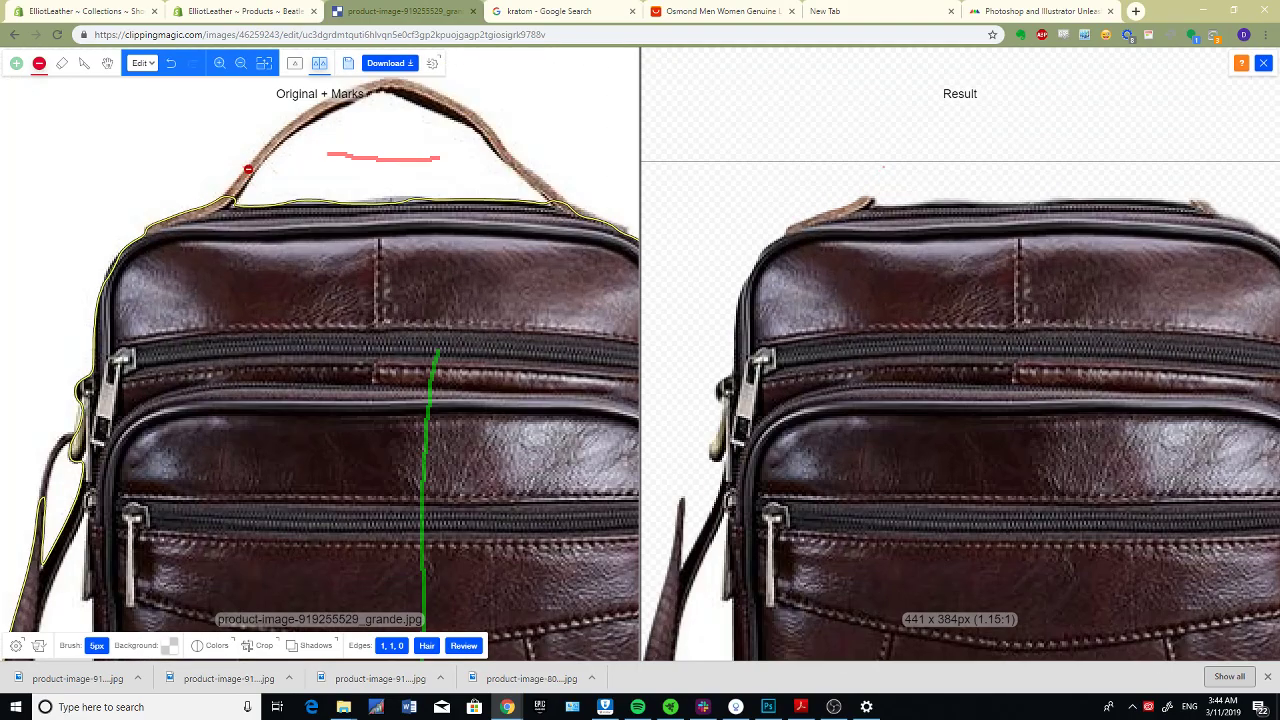
scroll(365, 238, "down", 1)
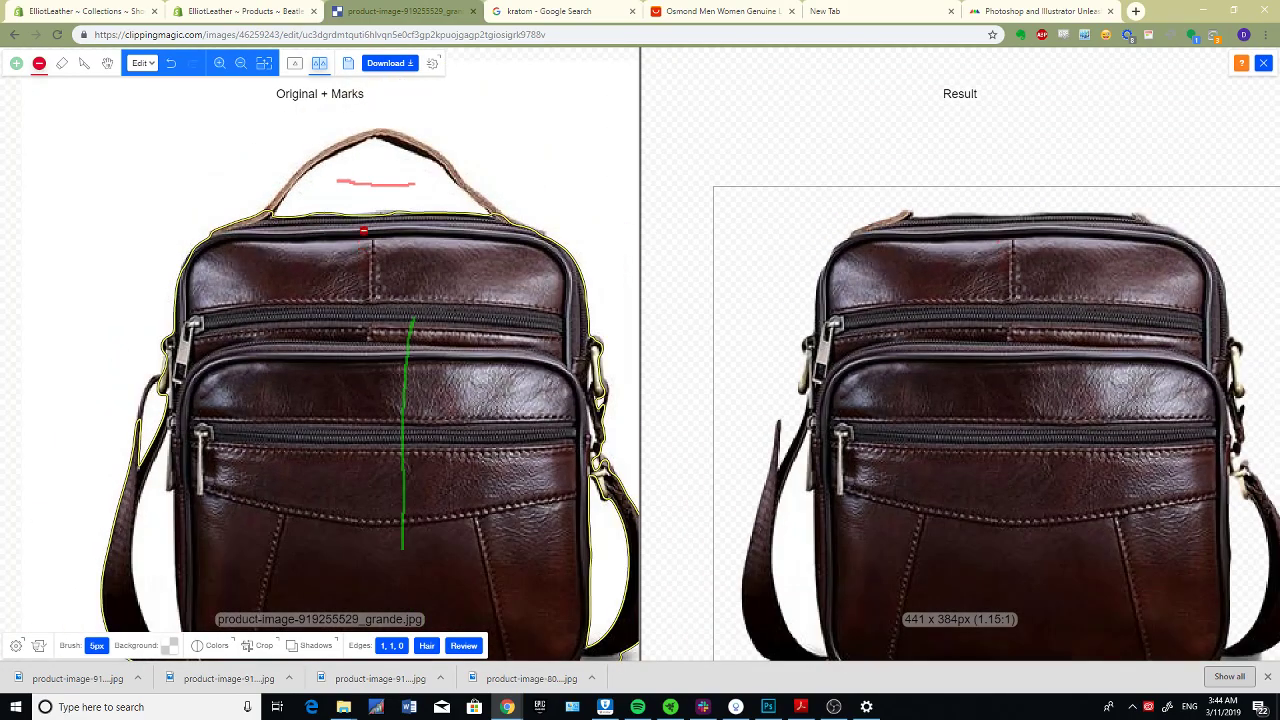
scroll(275, 198, "up", 1)
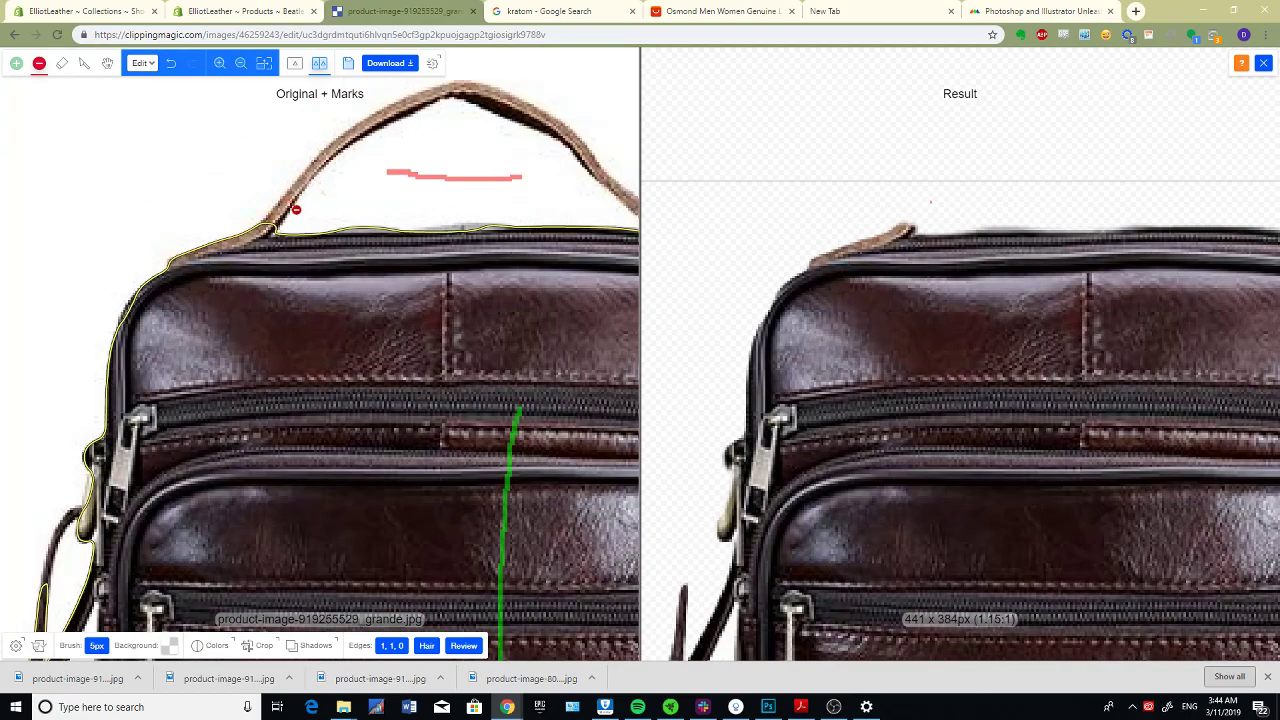
scroll(296, 208, "down", 3)
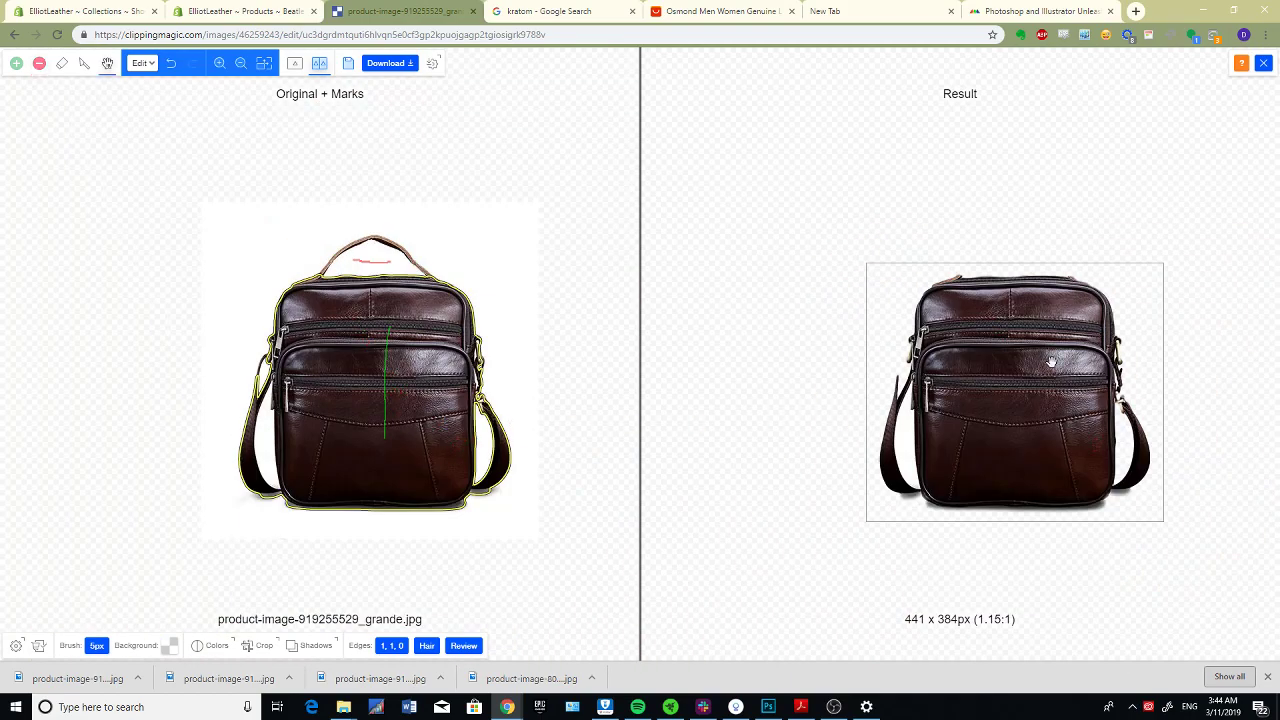
mouse_move(1026, 369)
left_mouse_down()
mouse_move(1010, 365)
mouse_move(1021, 366)
left_mouse_up()
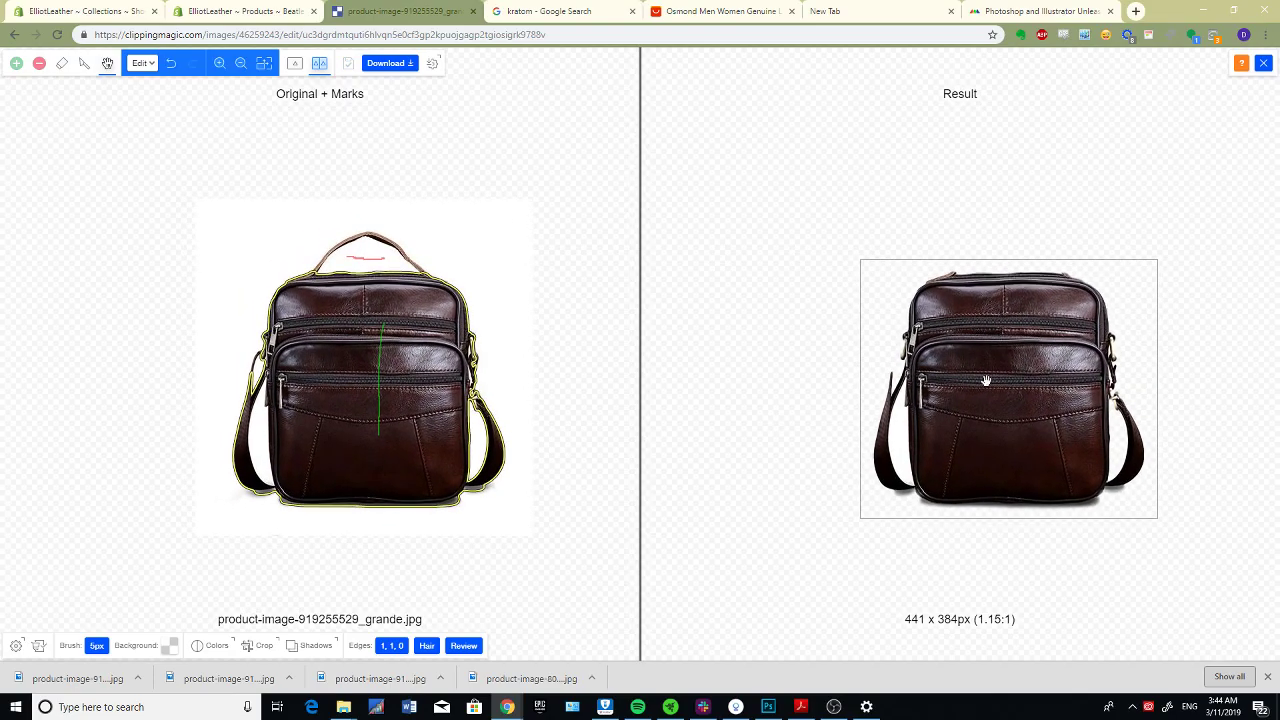
Step: Mark the left side and the peak of the bag's handle as foreground with green strokes
scroll(427, 300, "up", 4)
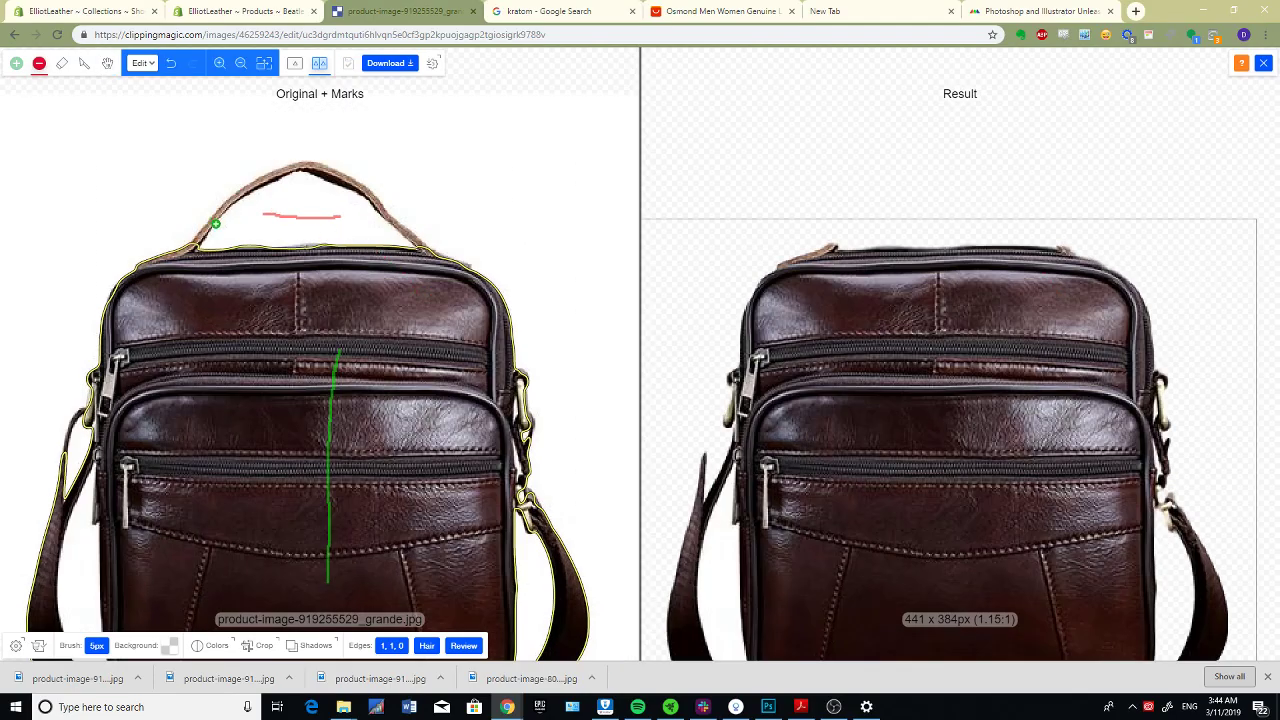
scroll(219, 230, "up", 6)
scroll(220, 231, "down", 6)
scroll(318, 291, "up", 5)
scroll(315, 290, "down", 4)
scroll(311, 289, "up", 1)
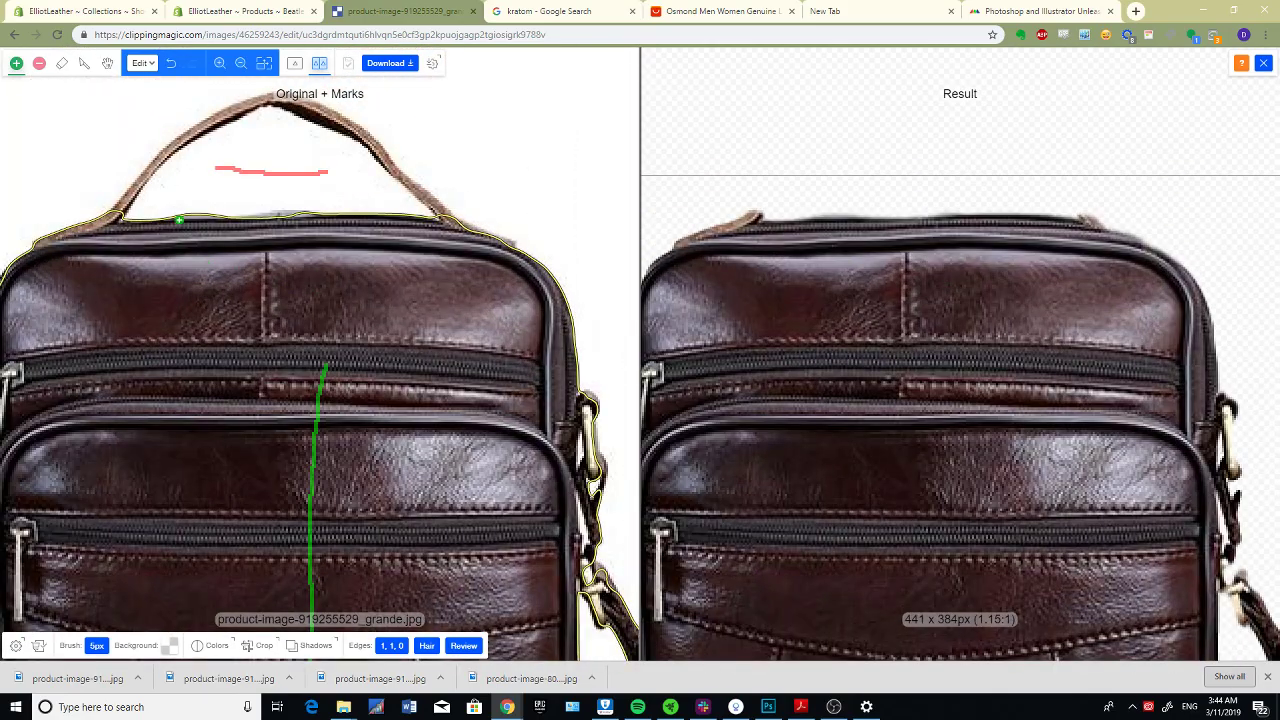
left_click_drag(133, 201, 153, 176)
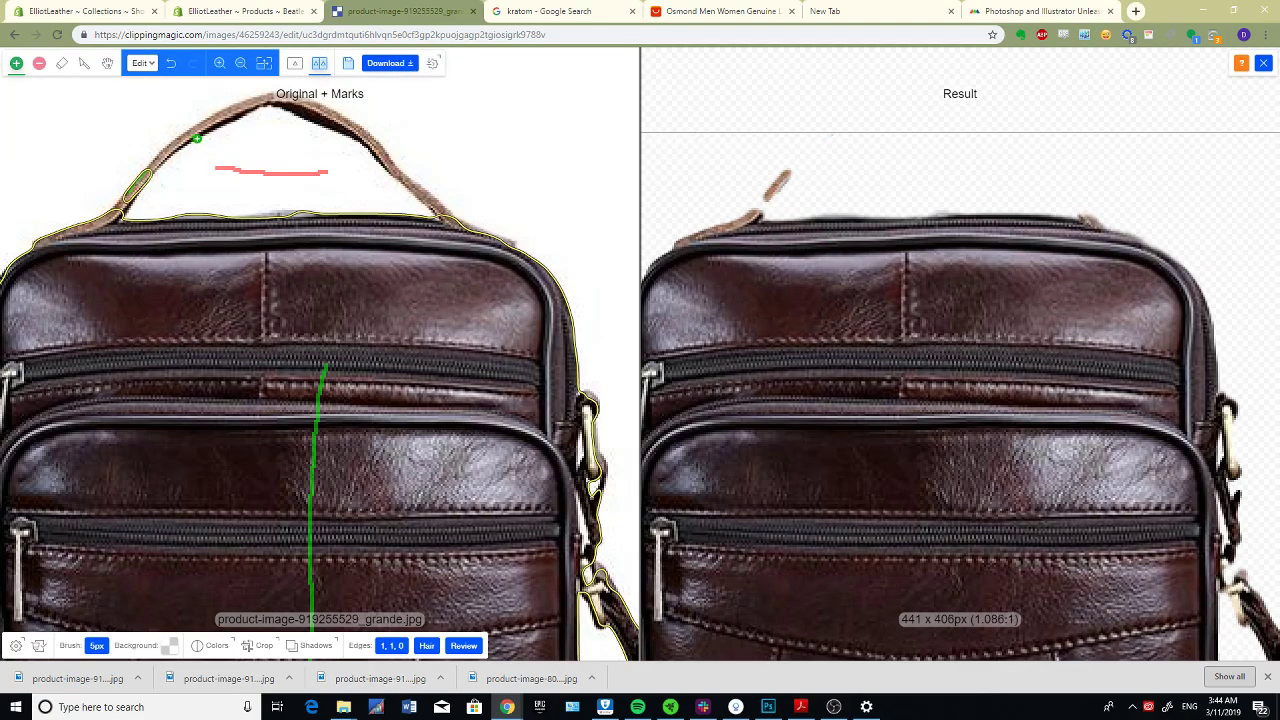
scroll(197, 138, "up", 3)
left_click_drag(192, 129, 230, 113)
scroll(555, 130, "down", 3)
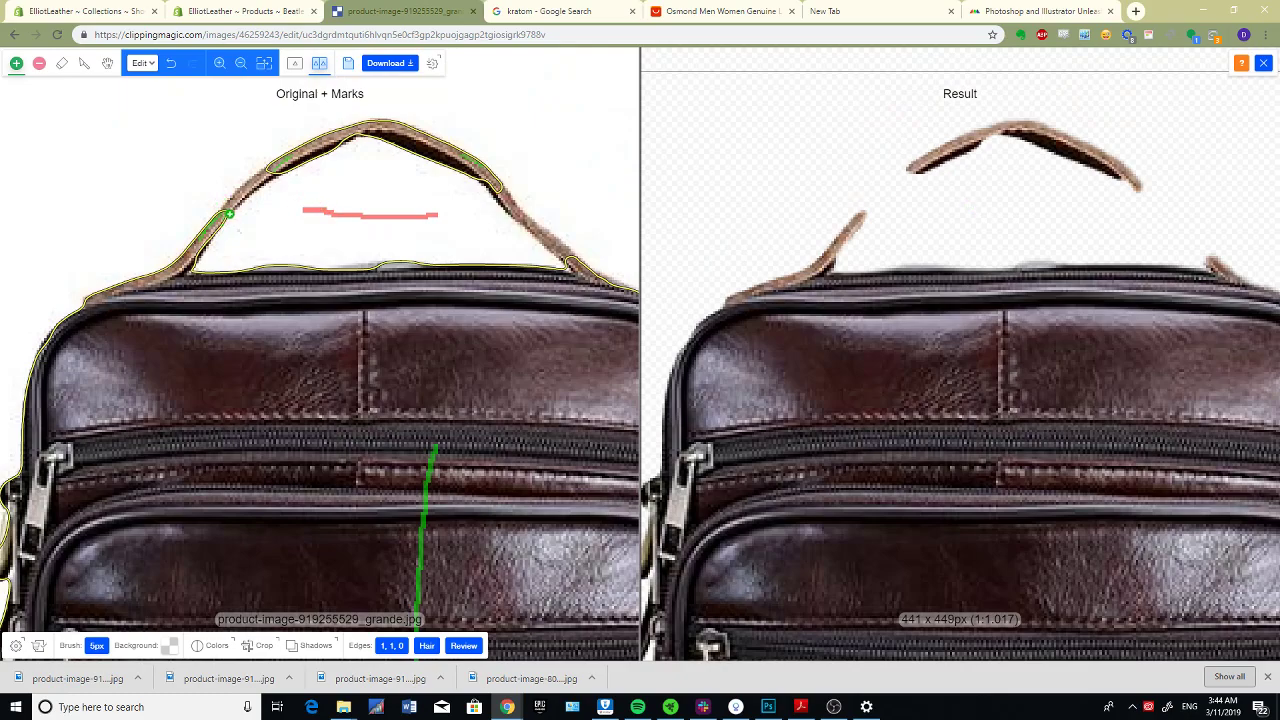
mouse_move(229, 214)
left_mouse_down()
mouse_move(272, 176)
mouse_move(375, 143)
left_mouse_up()
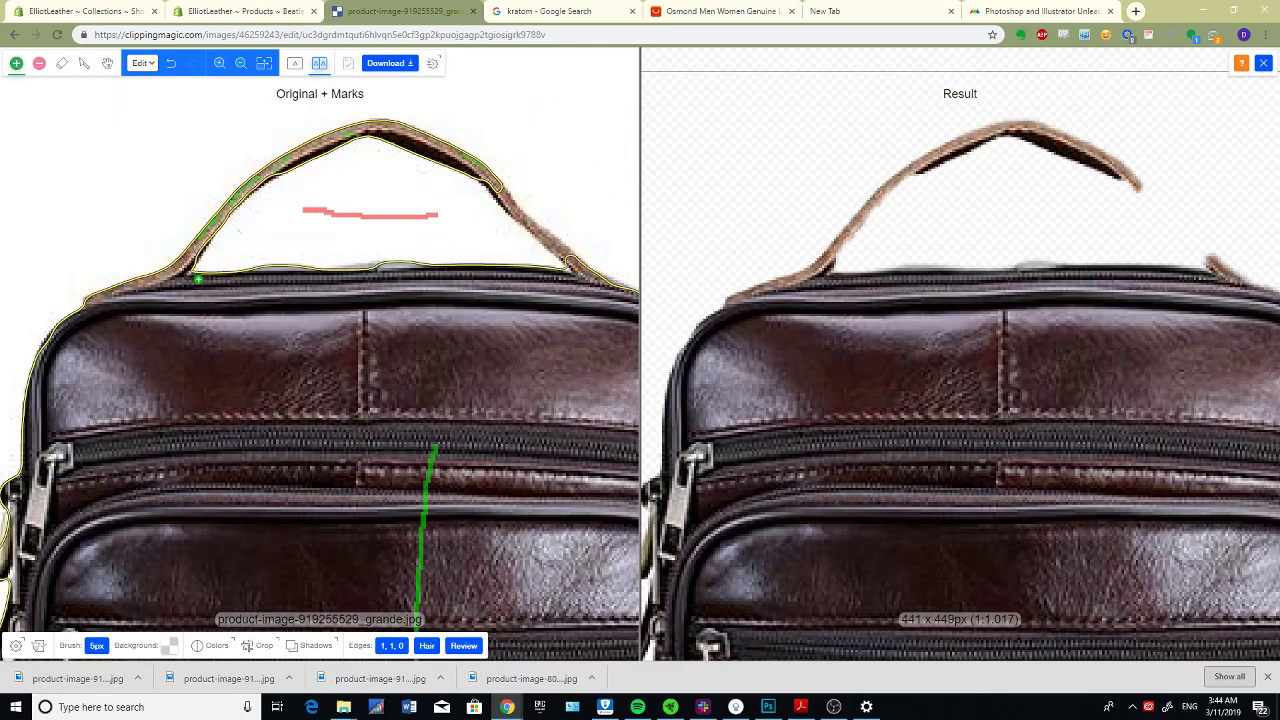
Step: Mark the missing lower right part of the bag's handle as foreground
scroll(199, 276, "up", 3)
scroll(240, 220, "down", 5)
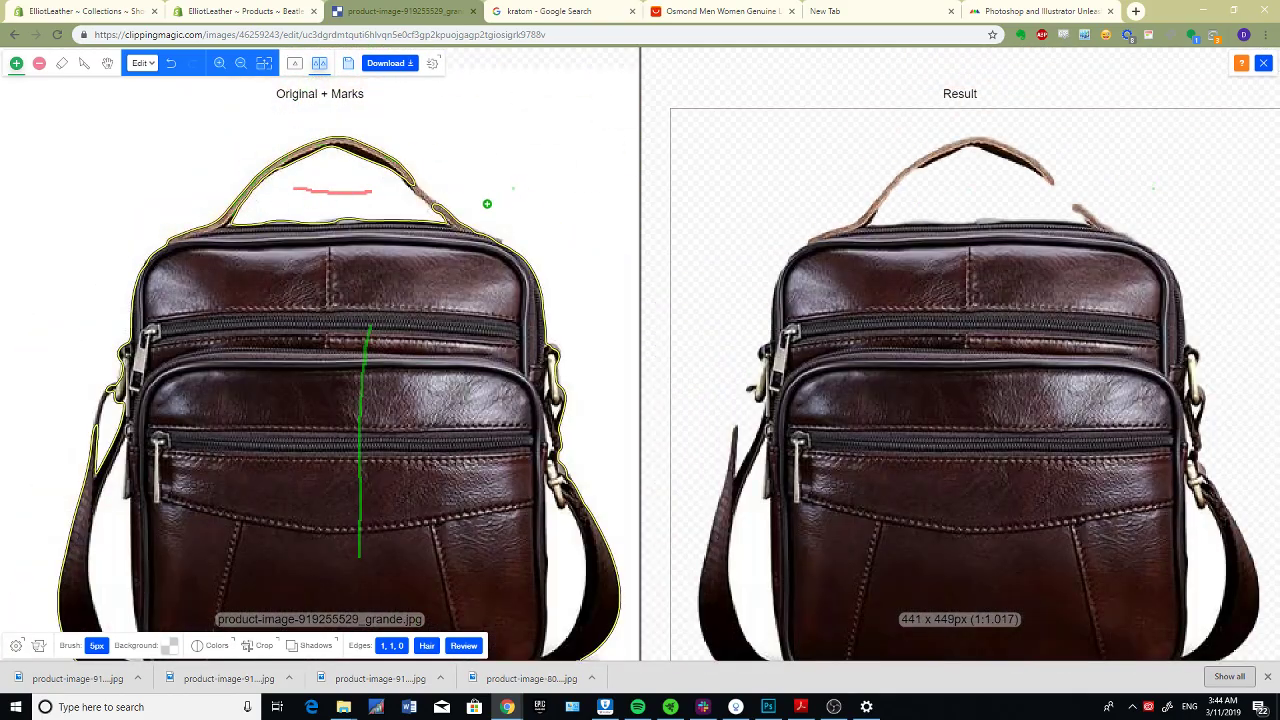
scroll(438, 212, "up", 5)
left_click_drag(444, 202, 343, 109)
scroll(363, 151, "down", 3)
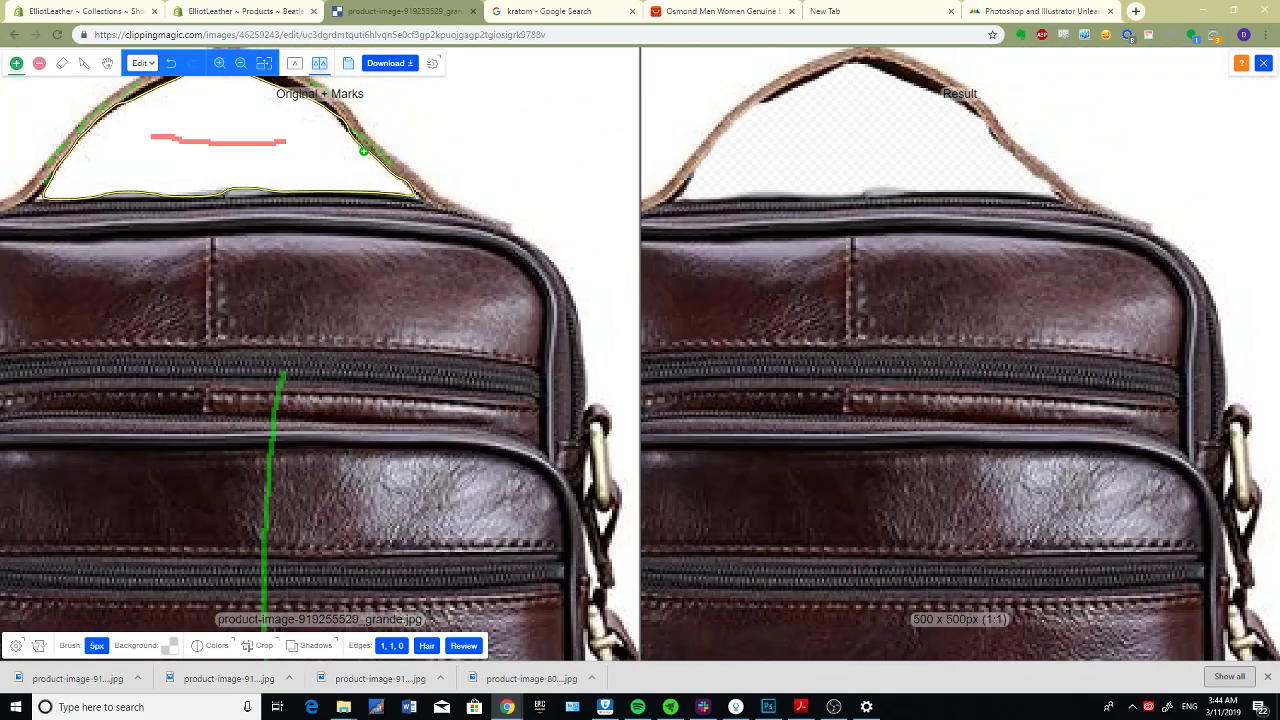
Step: Refine the handle's inner edge with extra foreground strokes on both sides and at its left base
scroll(177, 118, "up", 2)
key("space")
left_click_drag(202, 130, 240, 266)
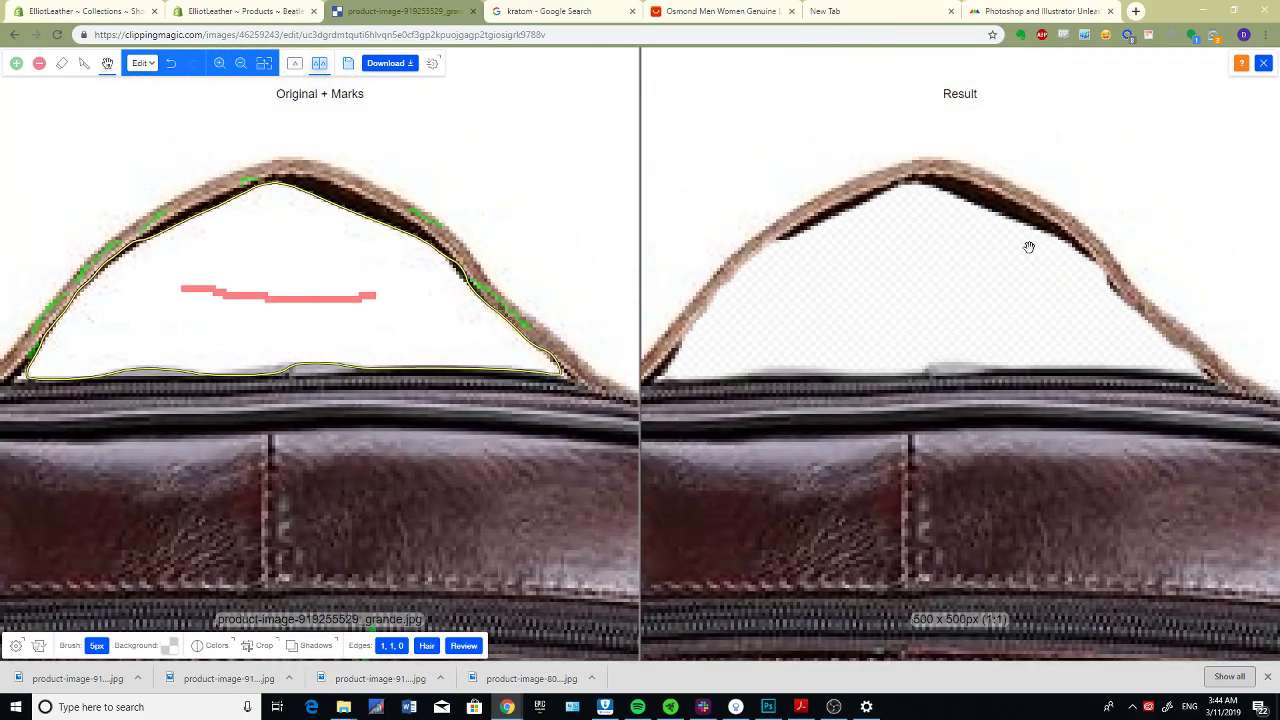
left_click_drag(476, 281, 467, 271)
mouse_move(135, 247)
left_mouse_down()
mouse_move(114, 263)
mouse_move(145, 238)
mouse_move(223, 233)
mouse_move(232, 219)
left_mouse_up()
scroll(188, 368, "down", 2)
scroll(189, 372, "up", 2)
scroll(120, 364, "up", 2)
scroll(192, 316, "down", 3)
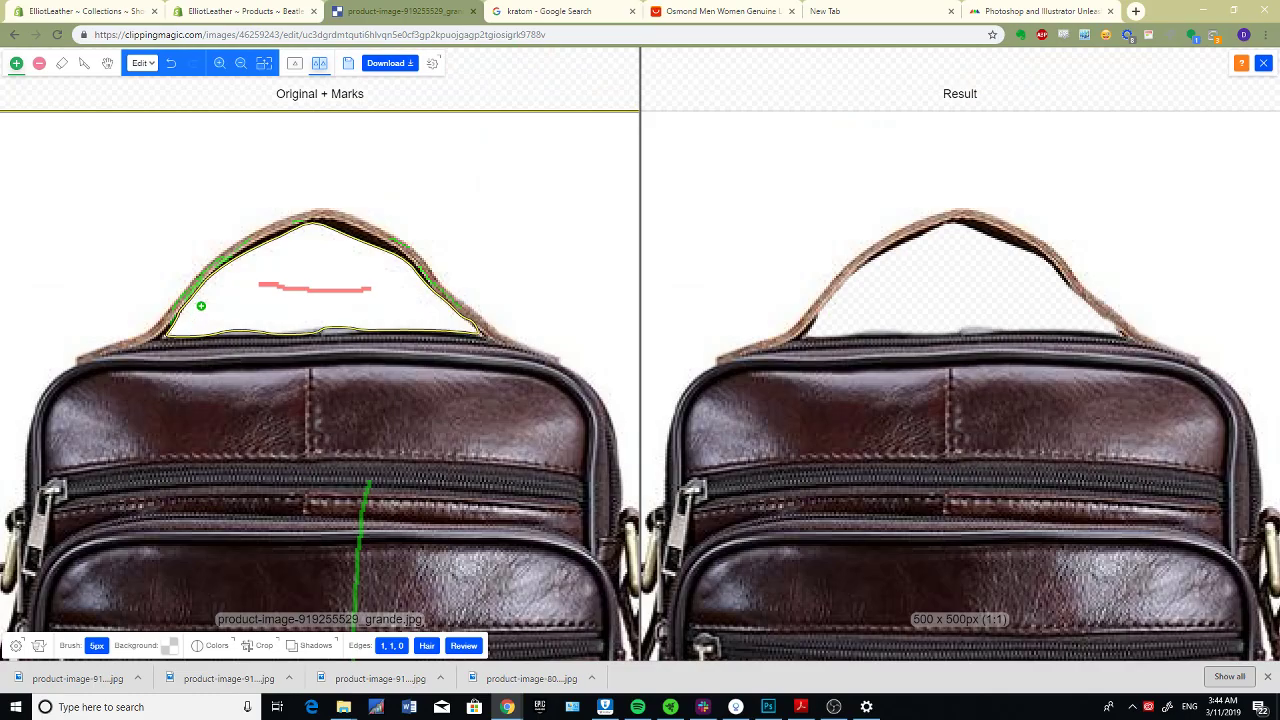
scroll(196, 302, "up", 3)
left_click_drag(151, 327, 158, 333)
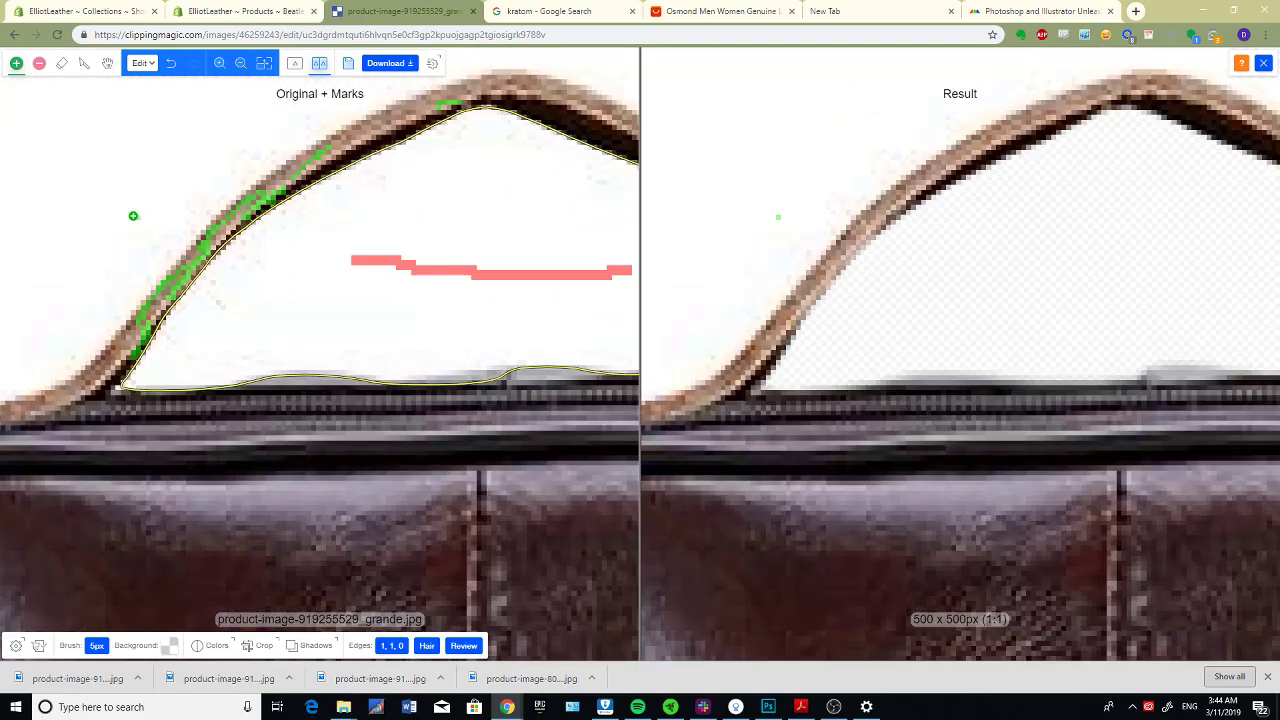
Step: Mark the area outside the handle and the gap between the left strap and the bag as background
key("r")
left_click_drag(114, 187, 116, 246)
scroll(142, 275, "down", 4)
key("space")
left_click_drag(210, 490, 319, 329)
scroll(268, 340, "up", 5)
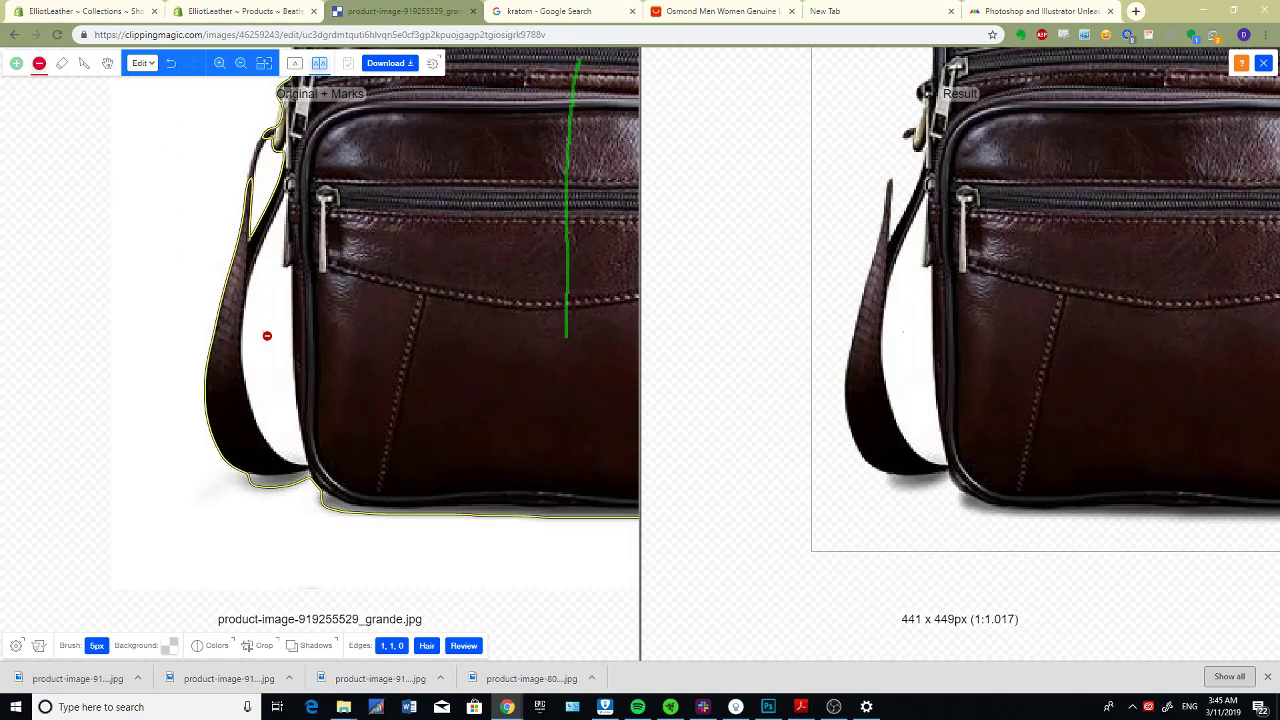
left_click_drag(281, 233, 297, 411)
scroll(297, 411, "down", 6)
key("space")
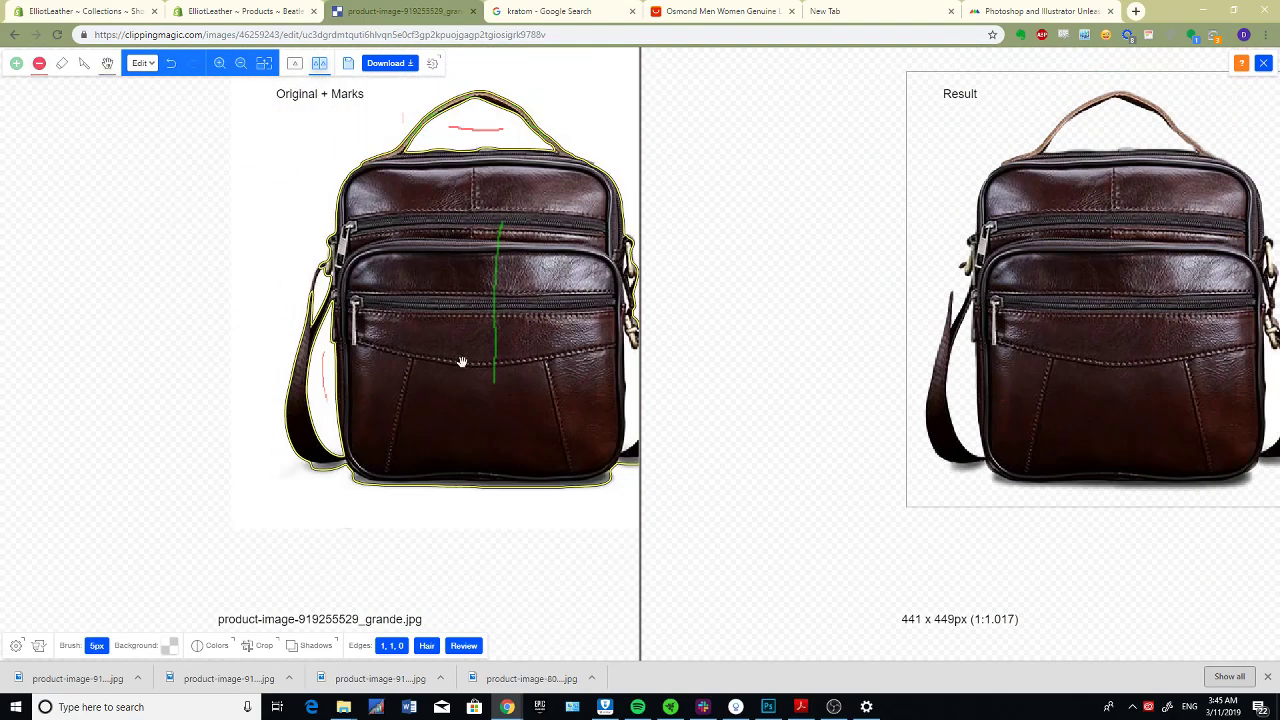
Step: Mark the gap inside the right strap and the upper gap beside the left strap as background
left_click_drag(470, 416, 468, 445)
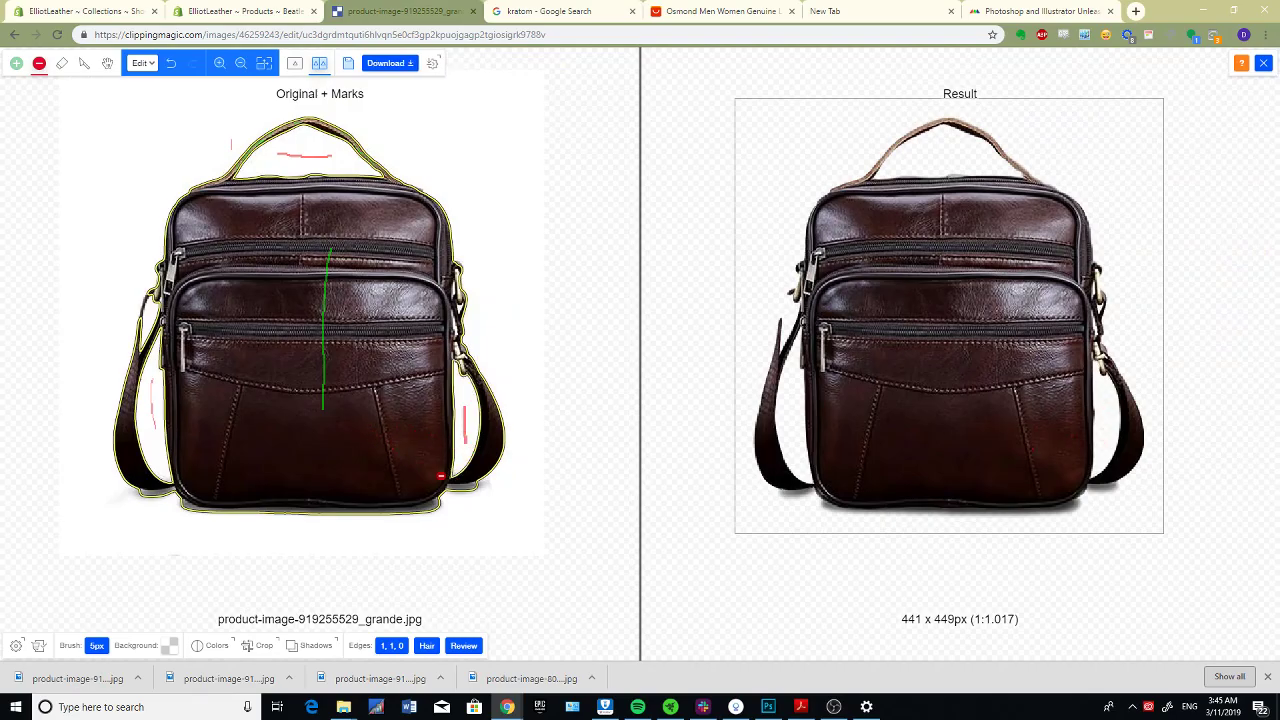
scroll(455, 472, "up", 3)
scroll(455, 472, "down", 4)
scroll(222, 347, "up", 8)
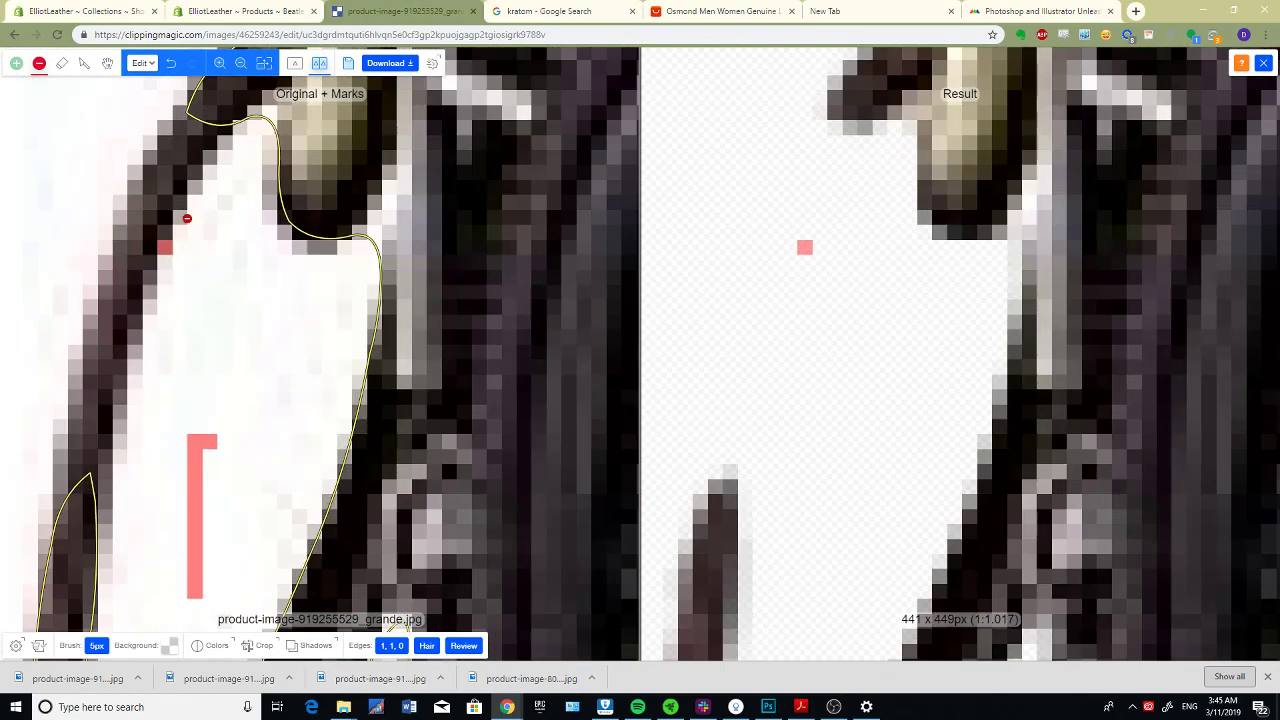
Step: Mark the missing thin upper section of the left strap as foreground
key("g")
mouse_move(168, 172)
left_mouse_down()
mouse_move(131, 246)
mouse_move(92, 415)
left_mouse_up()
scroll(214, 436, "down", 7)
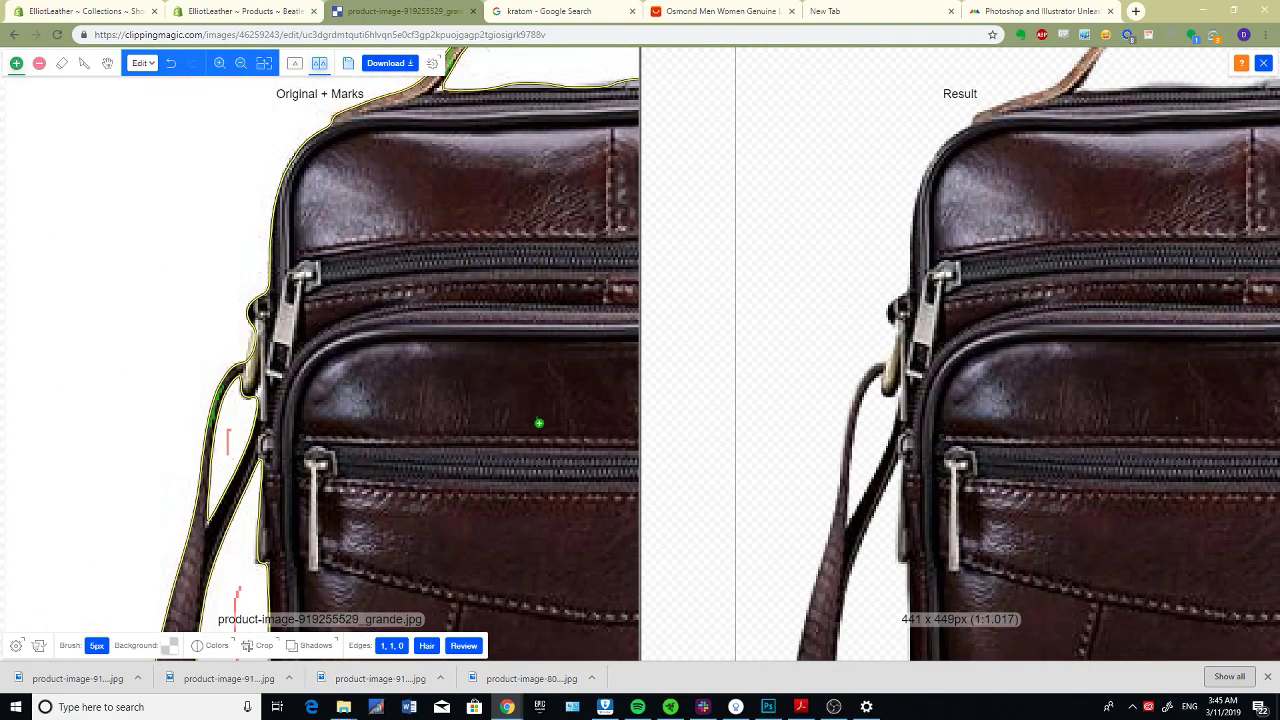
Step: Mark the outer edge of the metal ring holding the left strap as foreground
scroll(540, 423, "down", 2)
scroll(343, 374, "up", 5)
left_click_drag(343, 345, 340, 395)
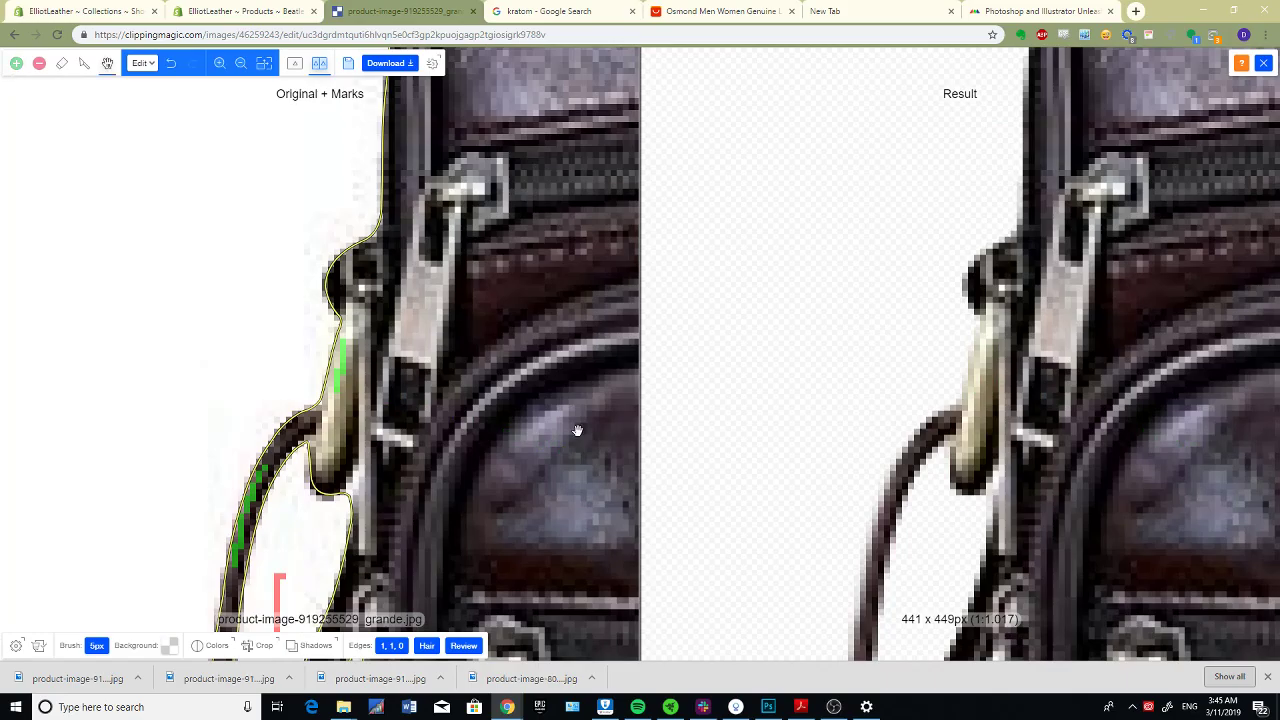
left_click_drag(566, 429, 243, 341)
scroll(500, 413, "down", 6)
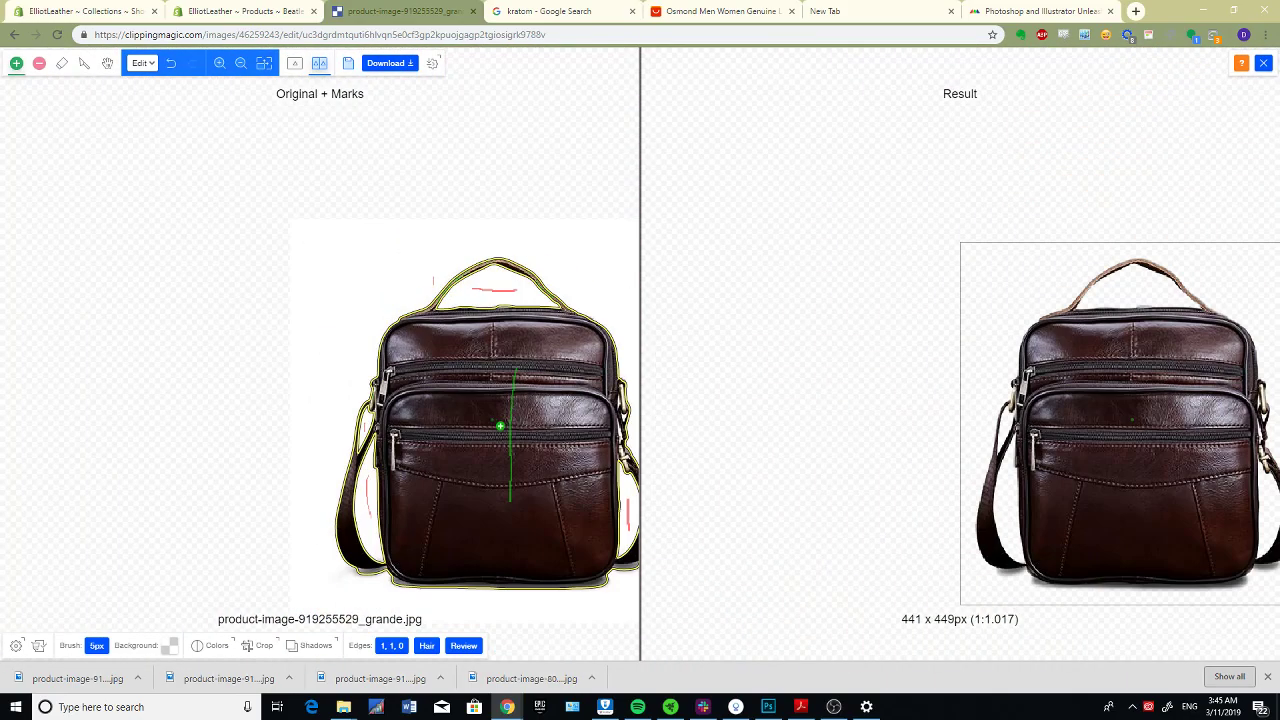
Step: Mark the small gaps around the right strap's ring and clasp as background
scroll(566, 483, "up", 1)
scroll(491, 405, "up", 5)
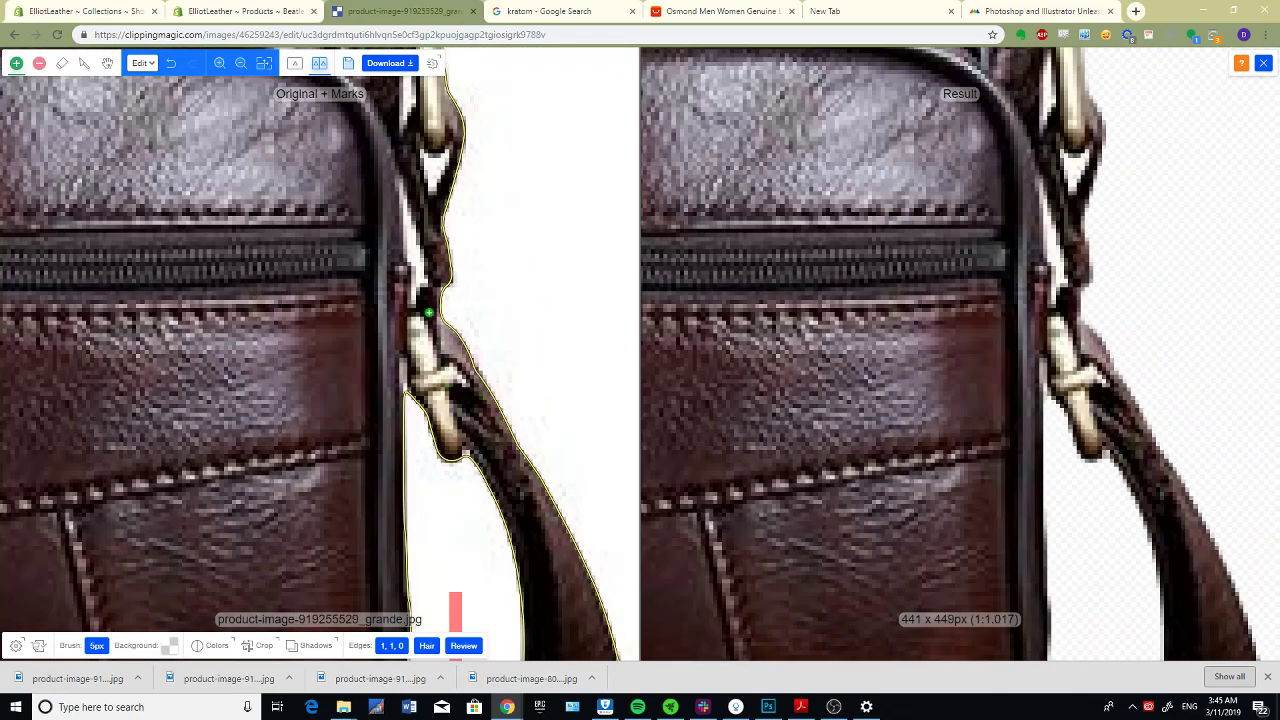
key("r")
scroll(421, 272, "up", 4)
mouse_move(406, 214)
left_mouse_down()
mouse_move(409, 191)
mouse_move(412, 270)
left_mouse_up()
scroll(420, 302, "down", 2)
scroll(421, 302, "down", 3)
scroll(414, 223, "up", 5)
scroll(344, 268, "down", 3)
scroll(360, 320, "up", 2)
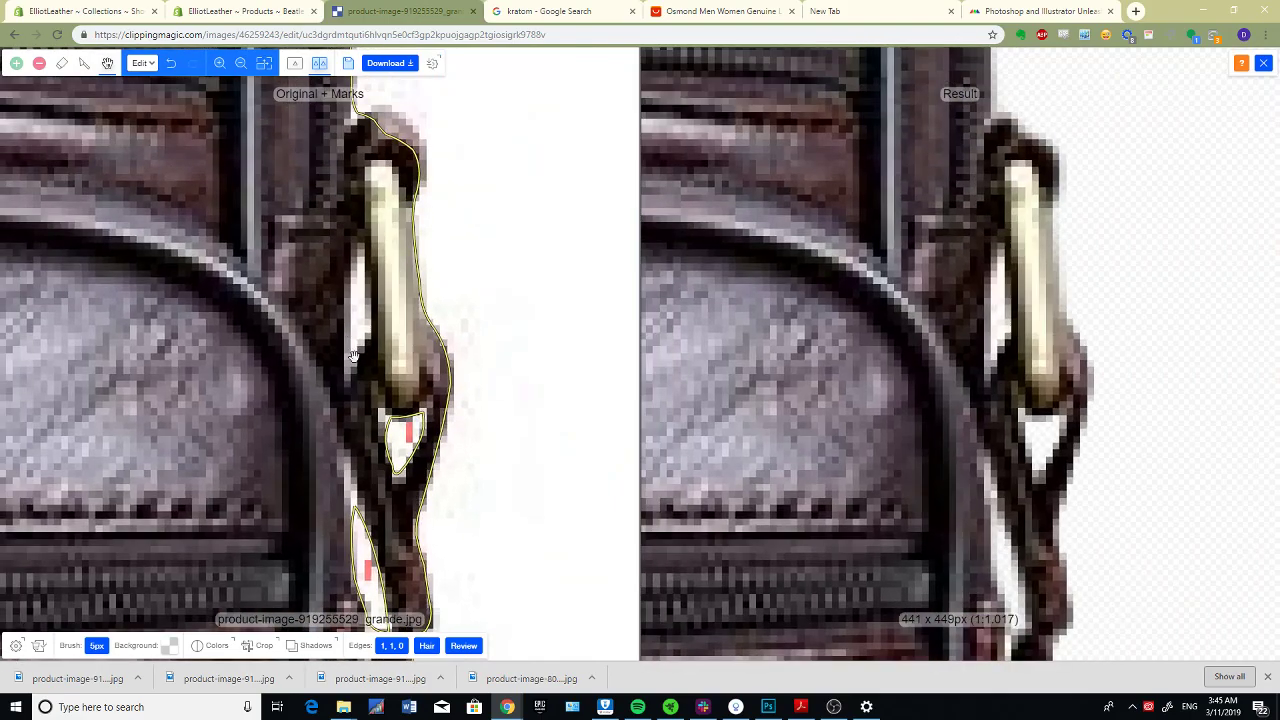
scroll(361, 326, "up", 2)
scroll(361, 326, "down", 4)
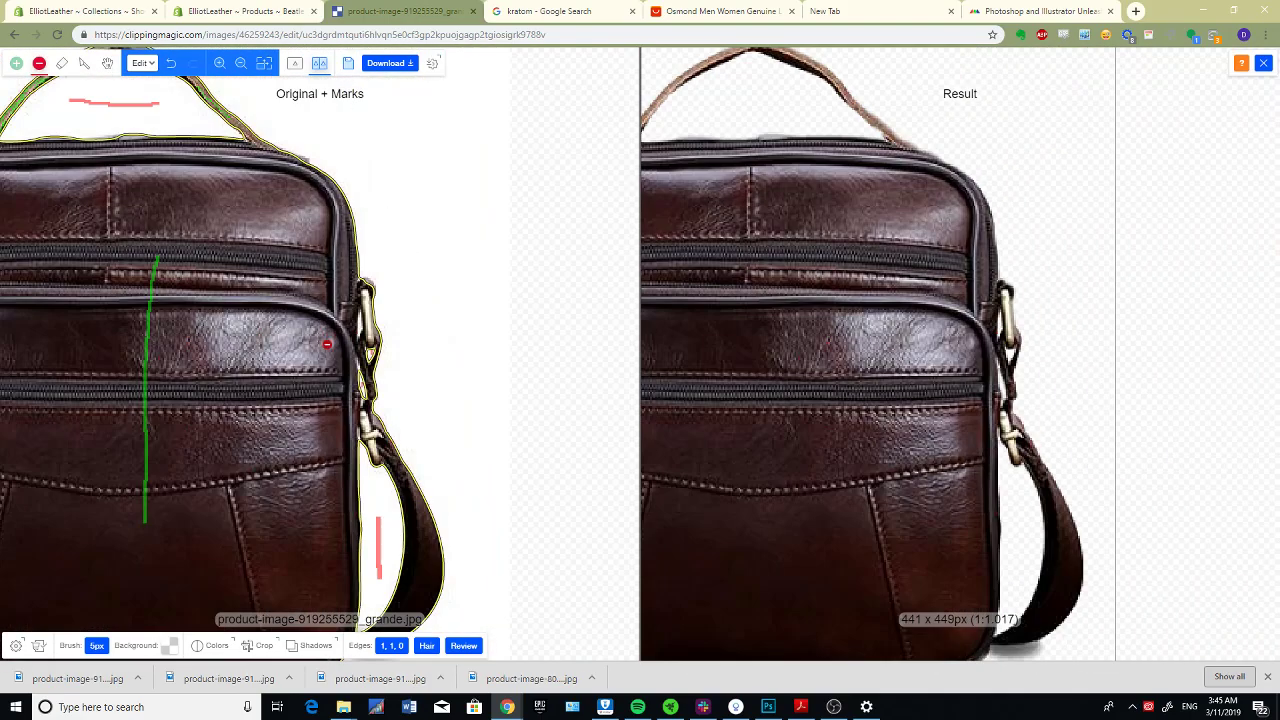
Step: Examine the clipped bag's outline, strap hardware and handle for remaining cutout errors
scroll(322, 333, "down", 3)
left_click_drag(114, 457, 335, 463)
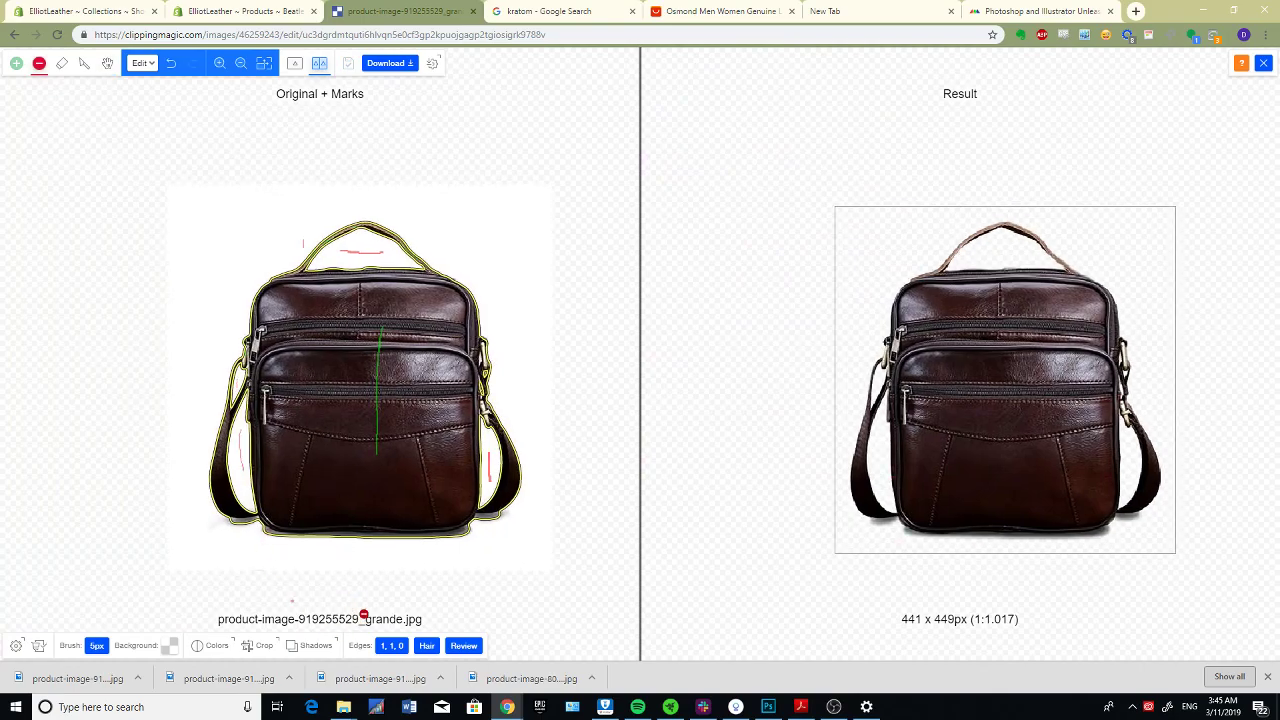
scroll(297, 533, "up", 2)
scroll(456, 523, "down", 2)
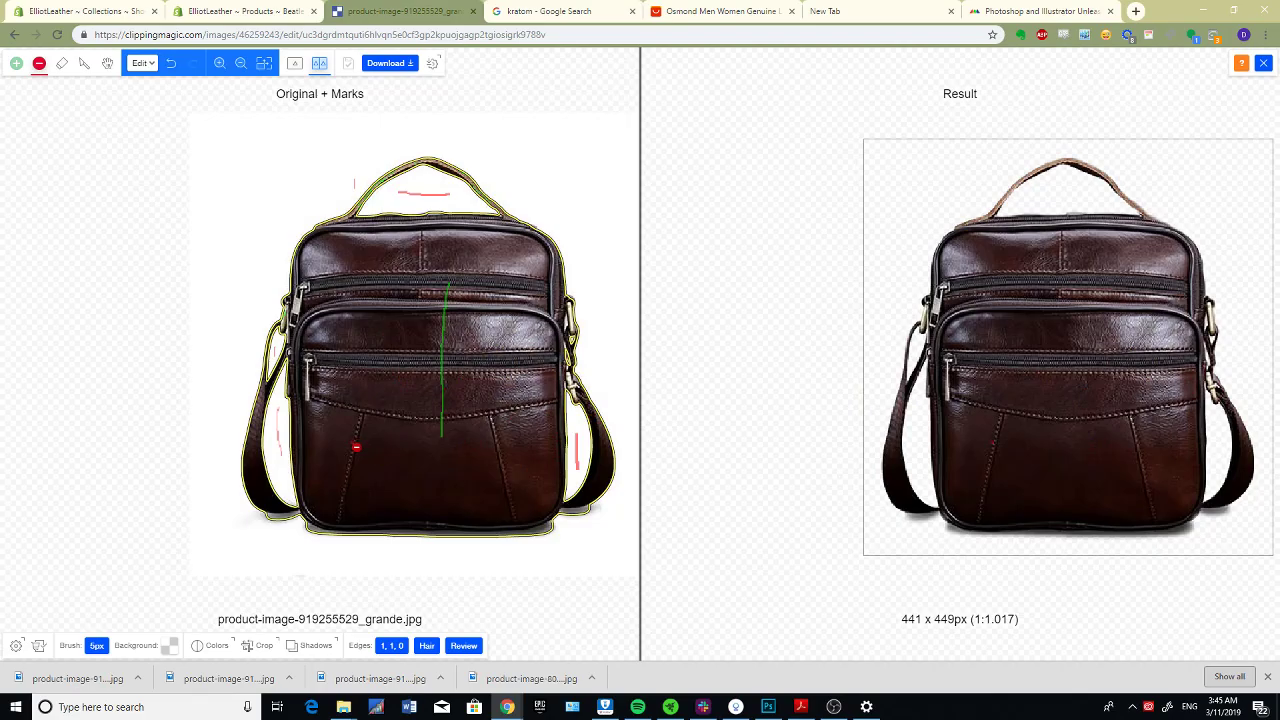
scroll(571, 396, "up", 3)
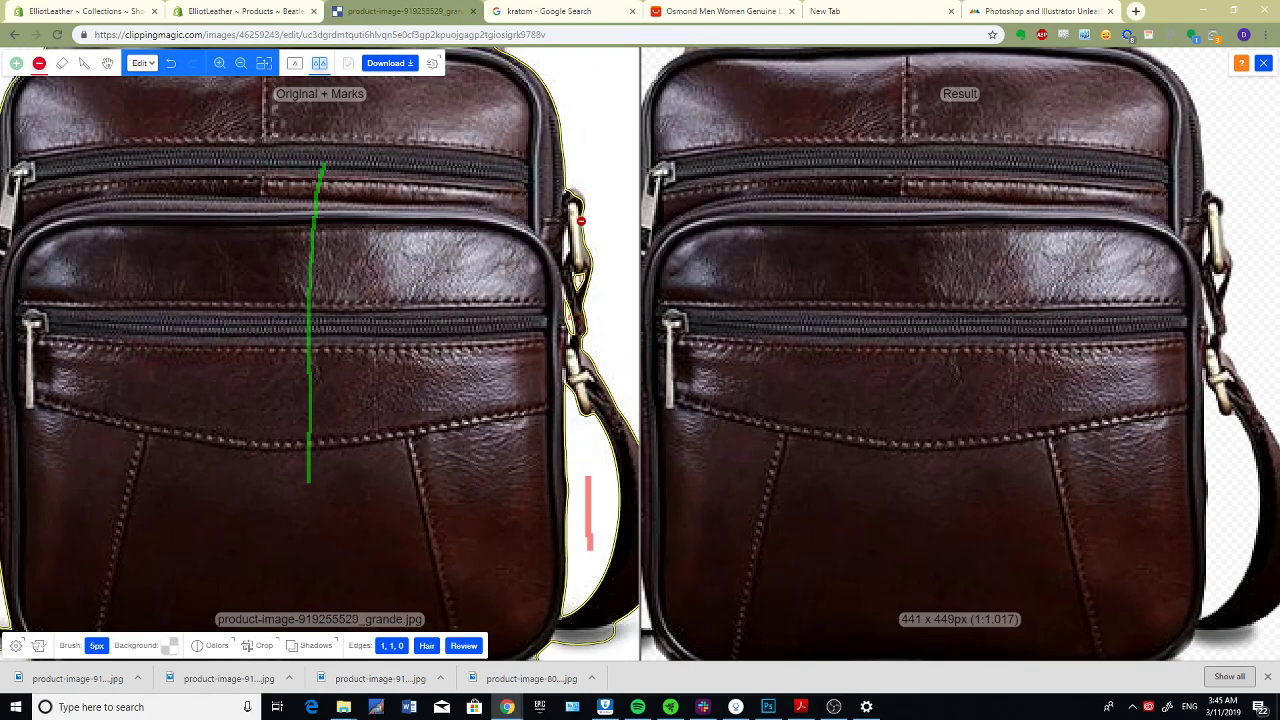
scroll(581, 230, "up", 2)
key("f")
scroll(259, 382, "down", 4)
scroll(259, 382, "down", 3)
scroll(201, 400, "up", 4)
key("space")
left_click_drag(135, 393, 352, 320)
scroll(385, 471, "down", 2)
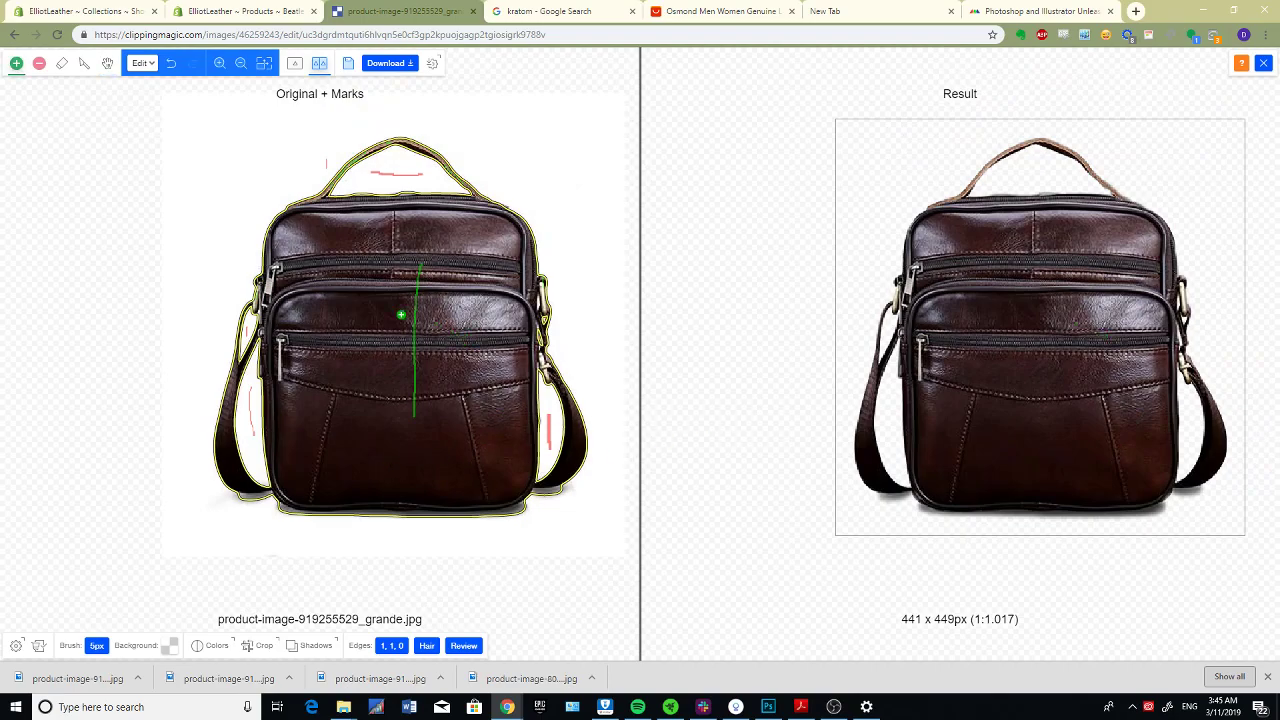
left_click_drag(1074, 397, 1072, 440)
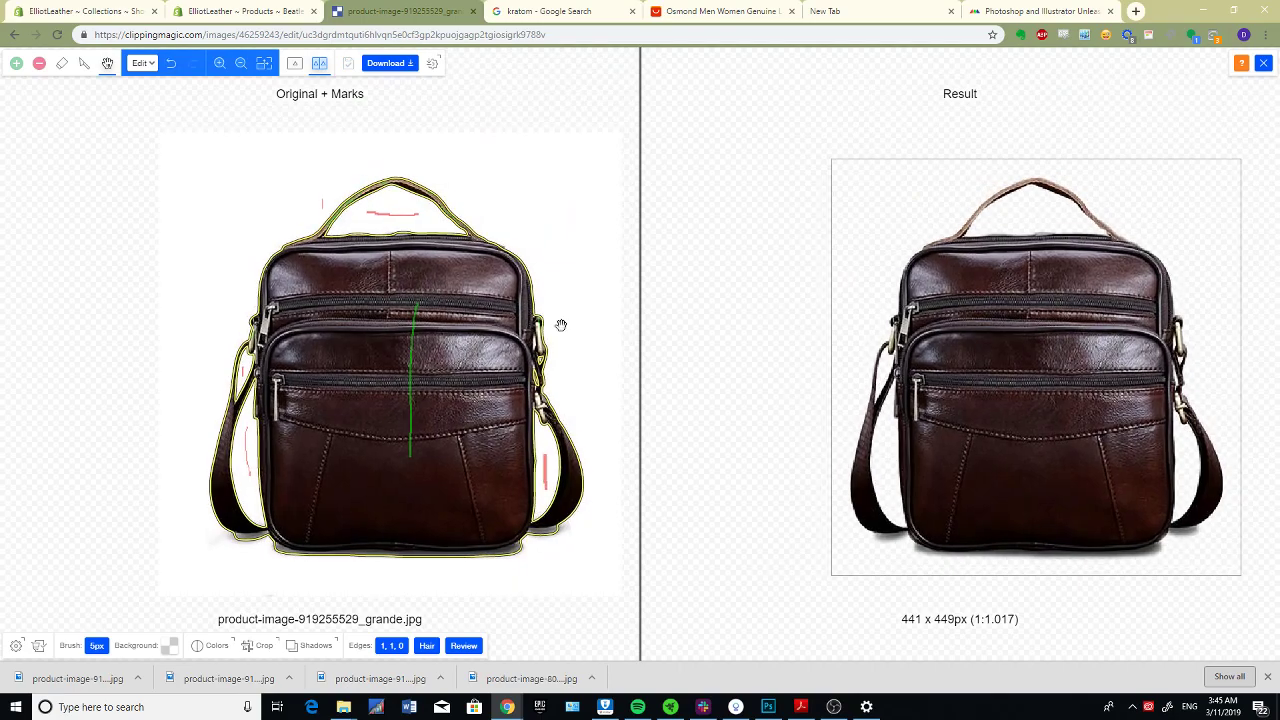
Step: Download the clipped image and place it in the Beatles Maroon Shoulder Bag folder
left_click(390, 63)
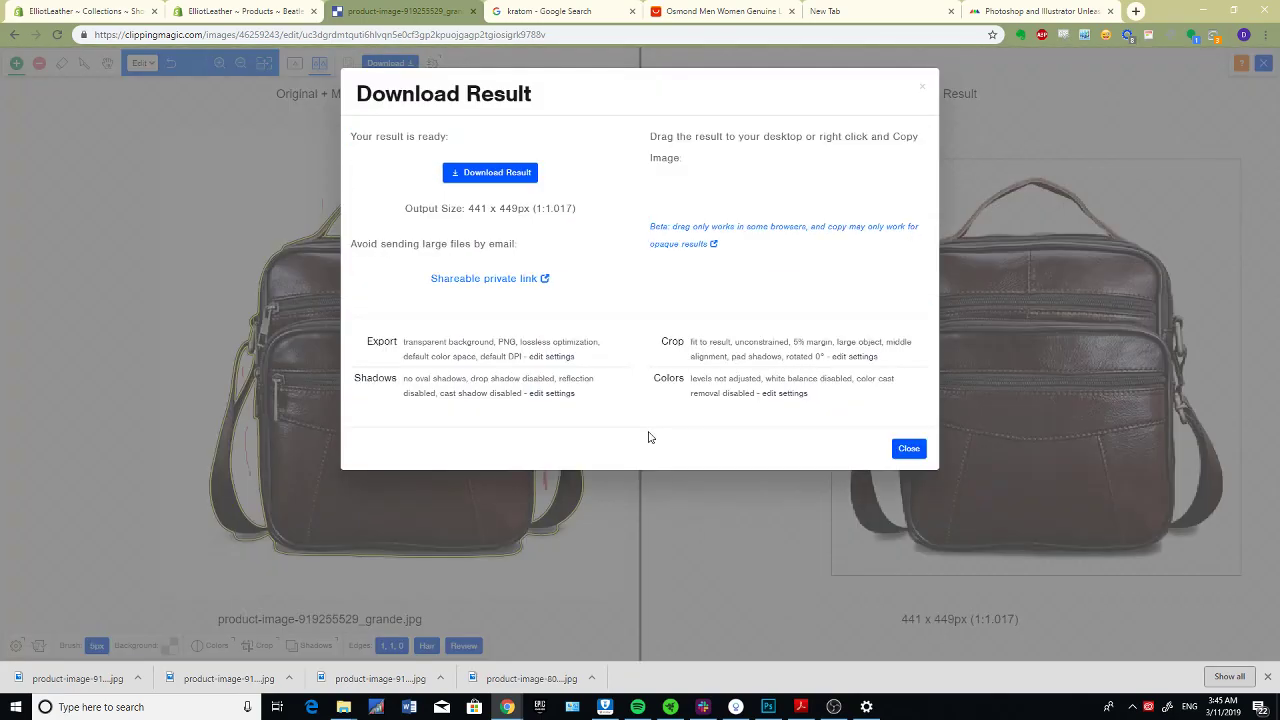
left_click(489, 173)
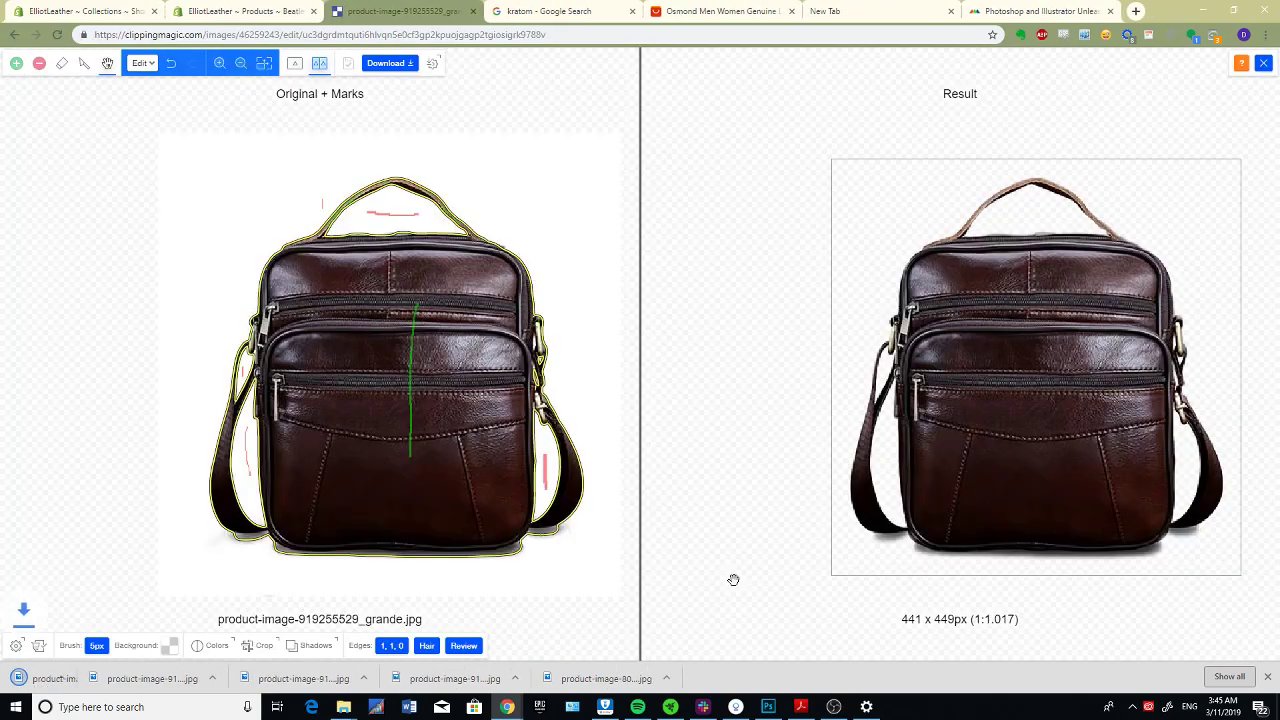
left_click(355, 712)
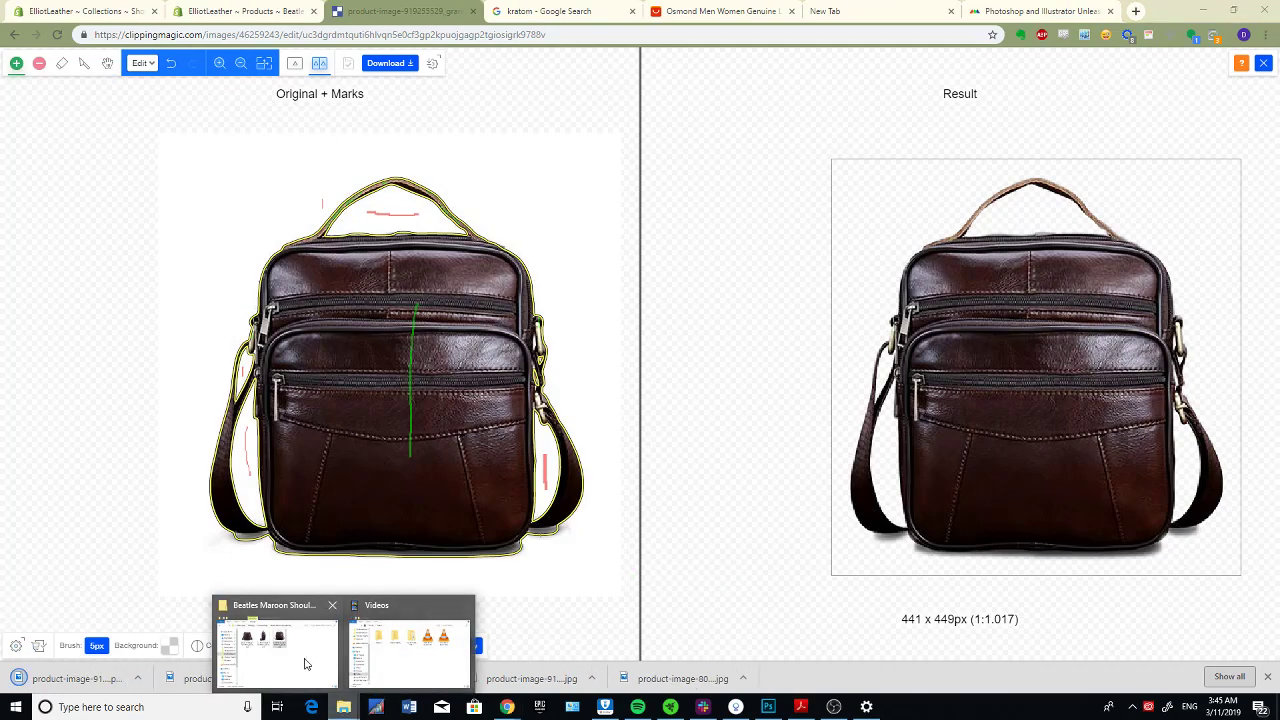
left_click(311, 663)
left_click(111, 679)
left_click_drag(111, 679, 923, 323)
left_click_drag(1100, 277, 1080, 249)
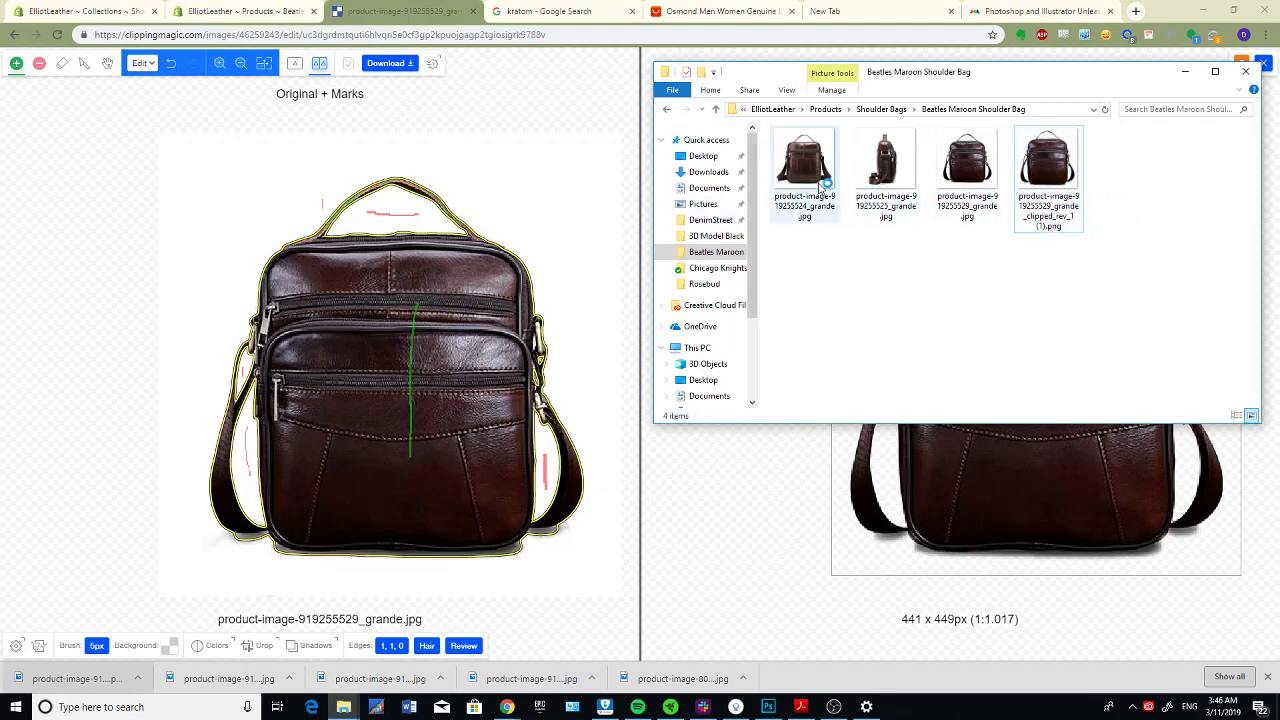
left_click(1050, 232)
left_click(1065, 329)
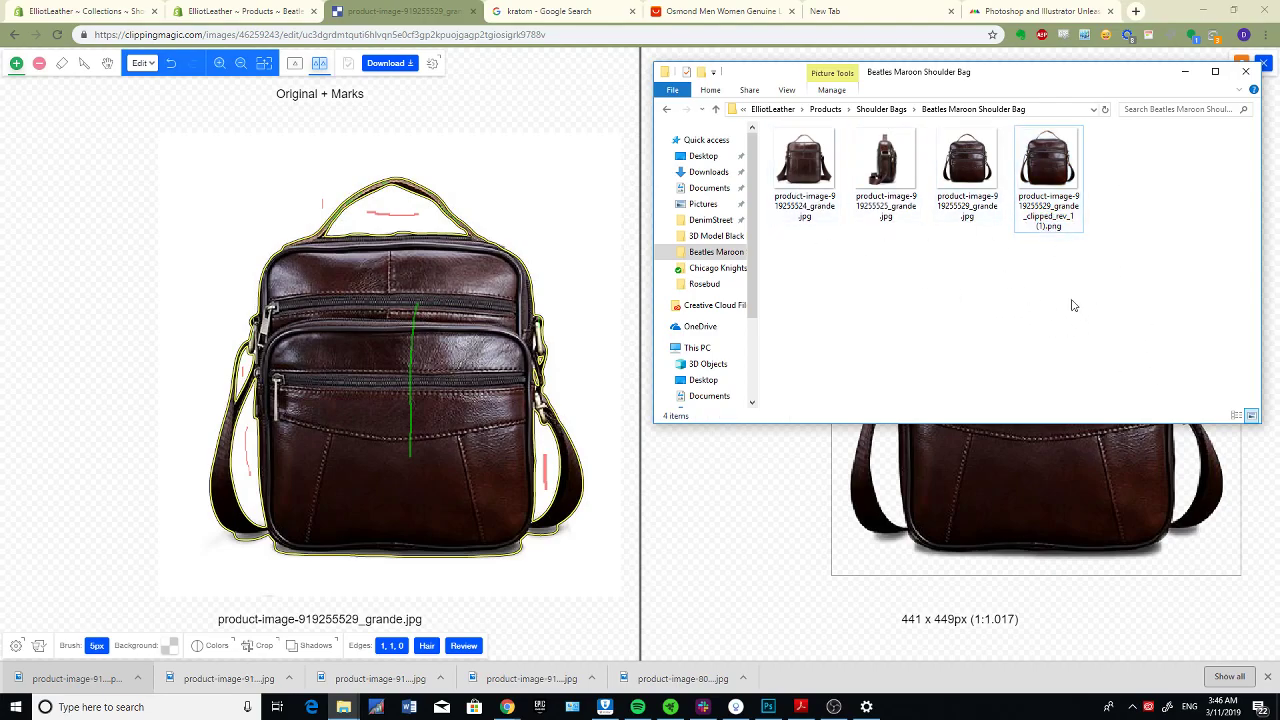
left_click_drag(1076, 279, 998, 298)
left_click_drag(805, 165, 631, 94)
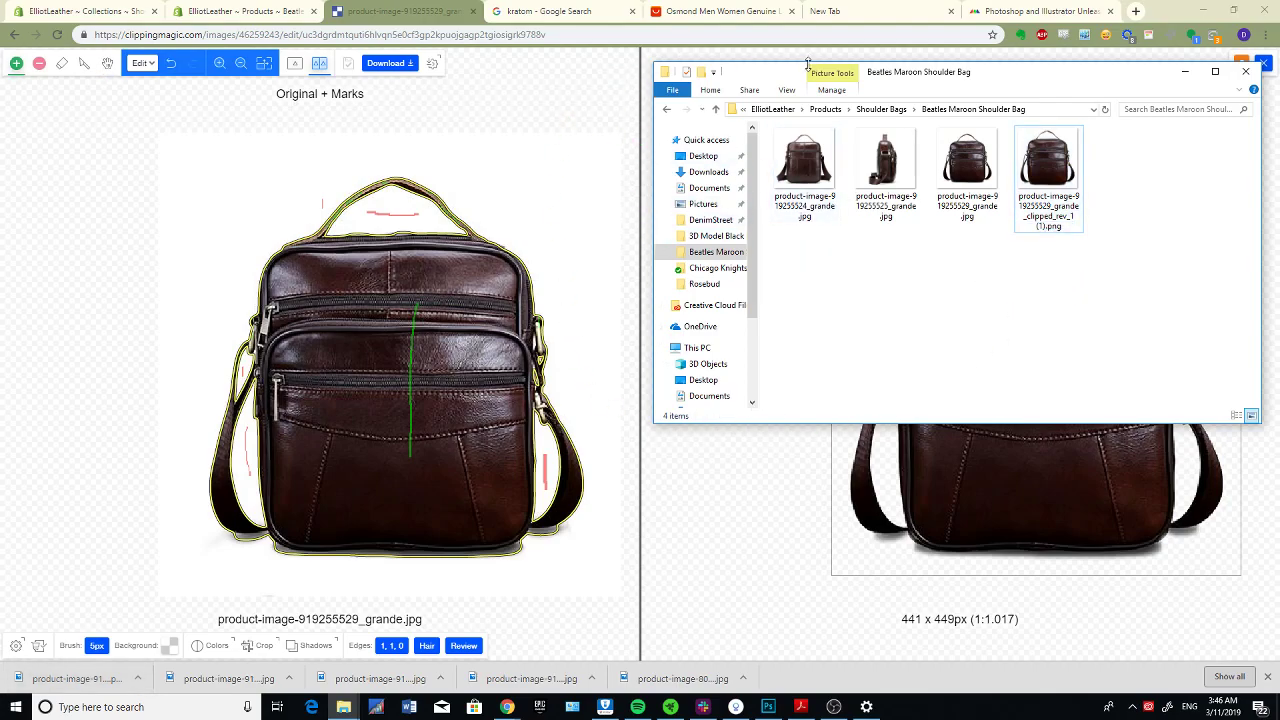
Step: Close the finished image's editor and upload product-image-919255525_grande.jpg from the product folder for clipping
left_click(414, 6)
left_click(1263, 63)
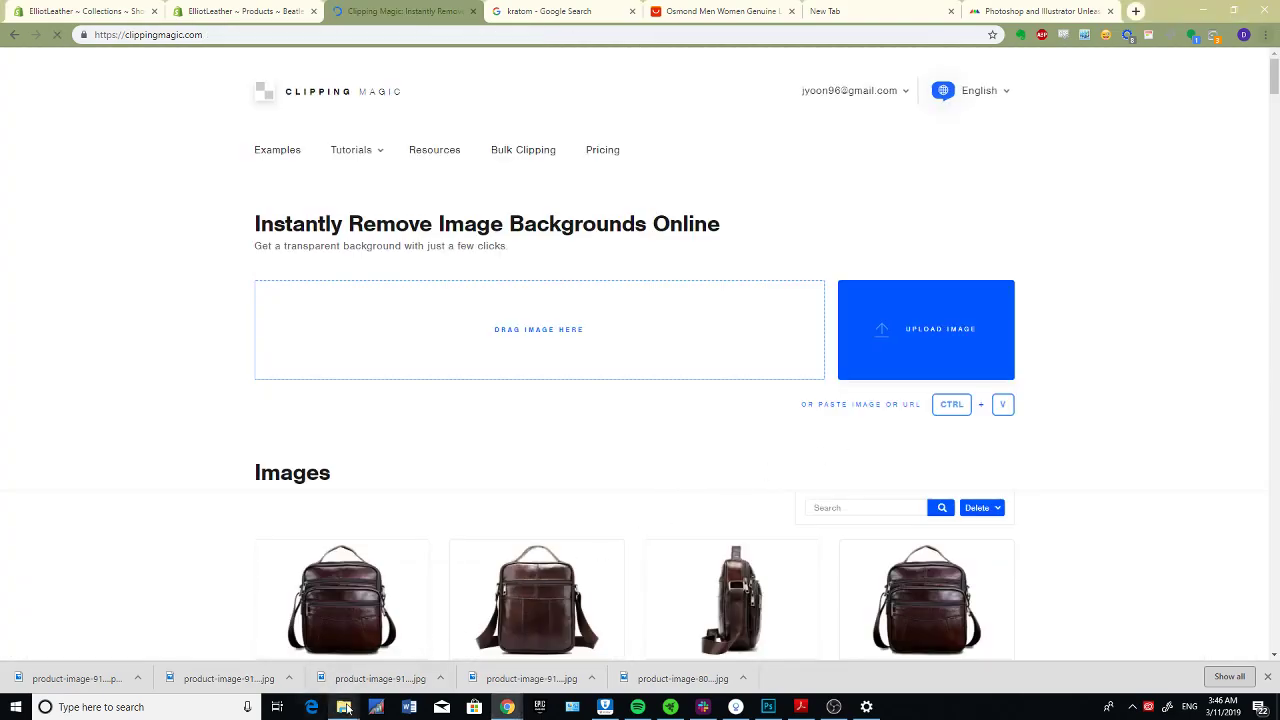
mouse_move(343, 707)
left_click(277, 645)
left_click_drag(872, 188, 560, 330)
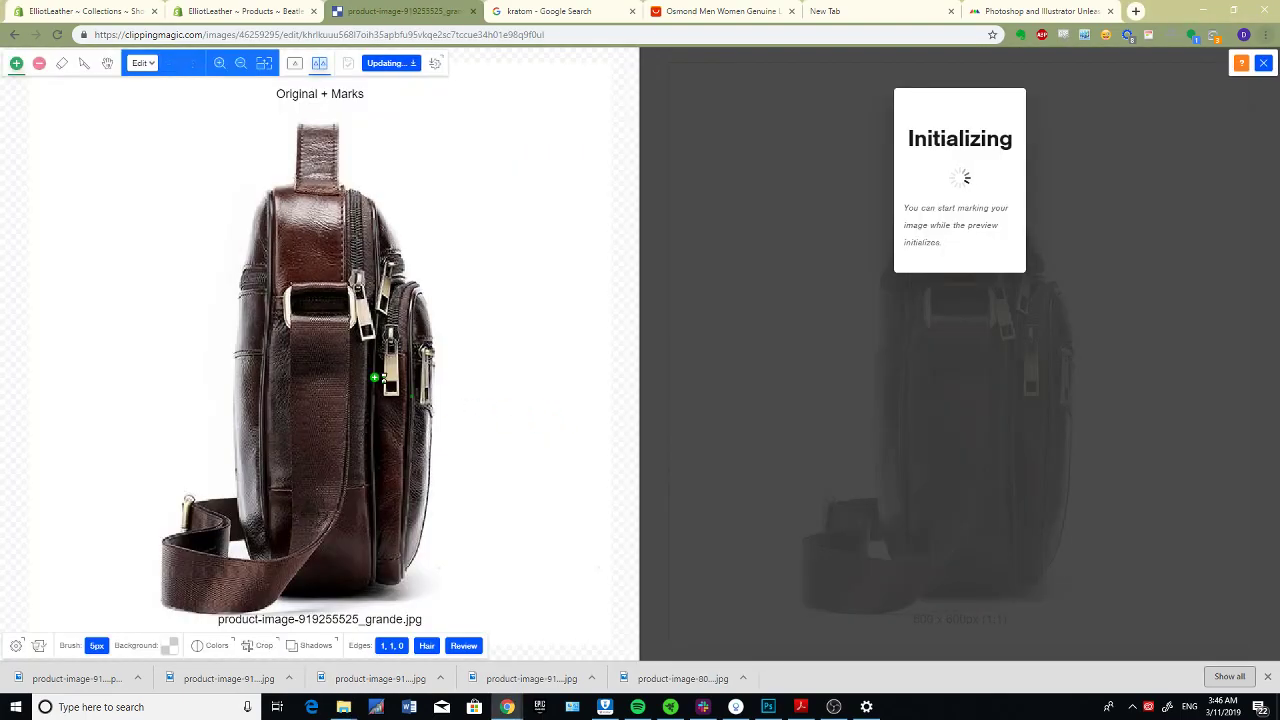
Step: Mark the bag's centre and folded strap as foreground and the small gap enclosed by the strap as background
left_click_drag(320, 160, 314, 532)
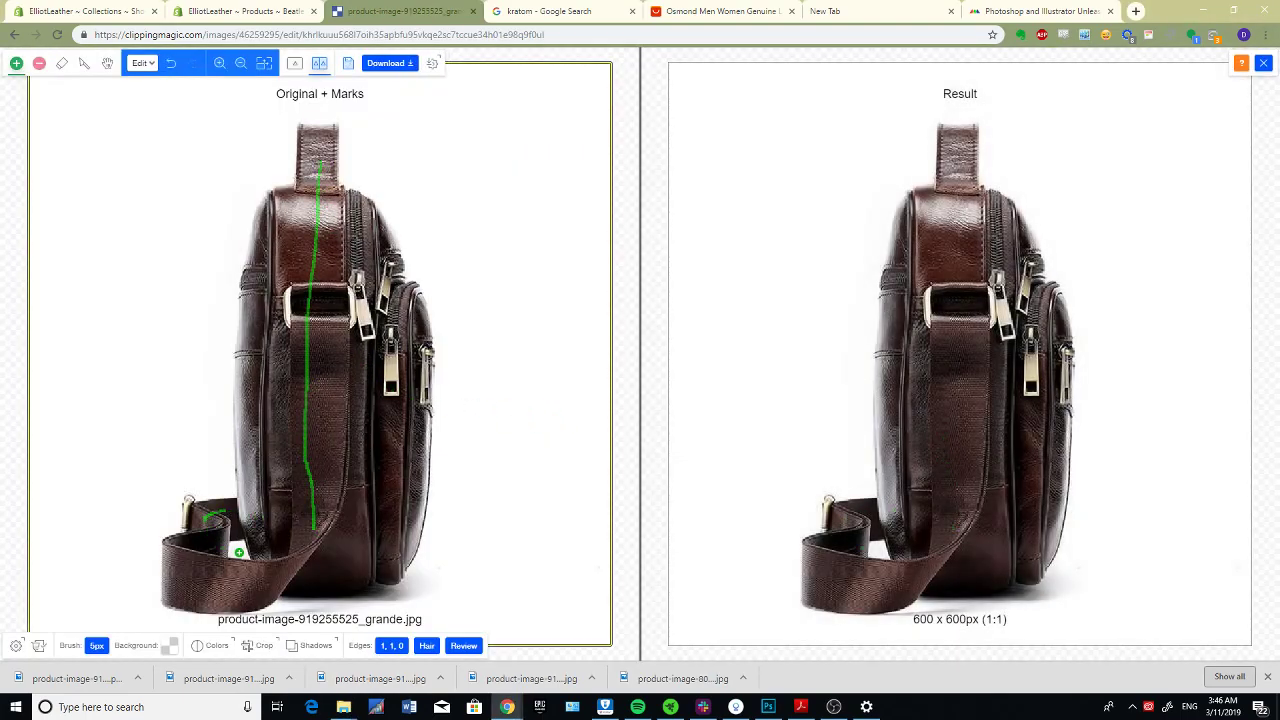
scroll(243, 557, "up", 4)
key("r")
left_click_drag(233, 536, 243, 592)
key("ctrl+z")
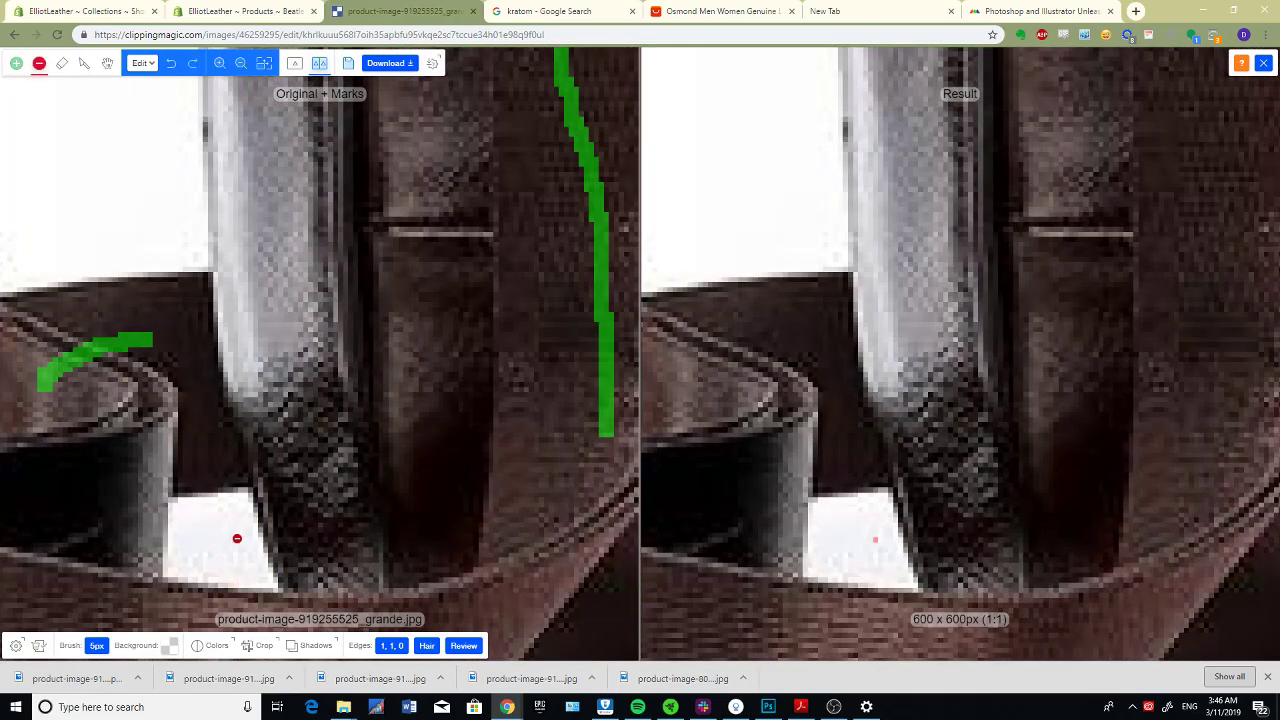
key("r")
scroll(234, 551, "down", 4)
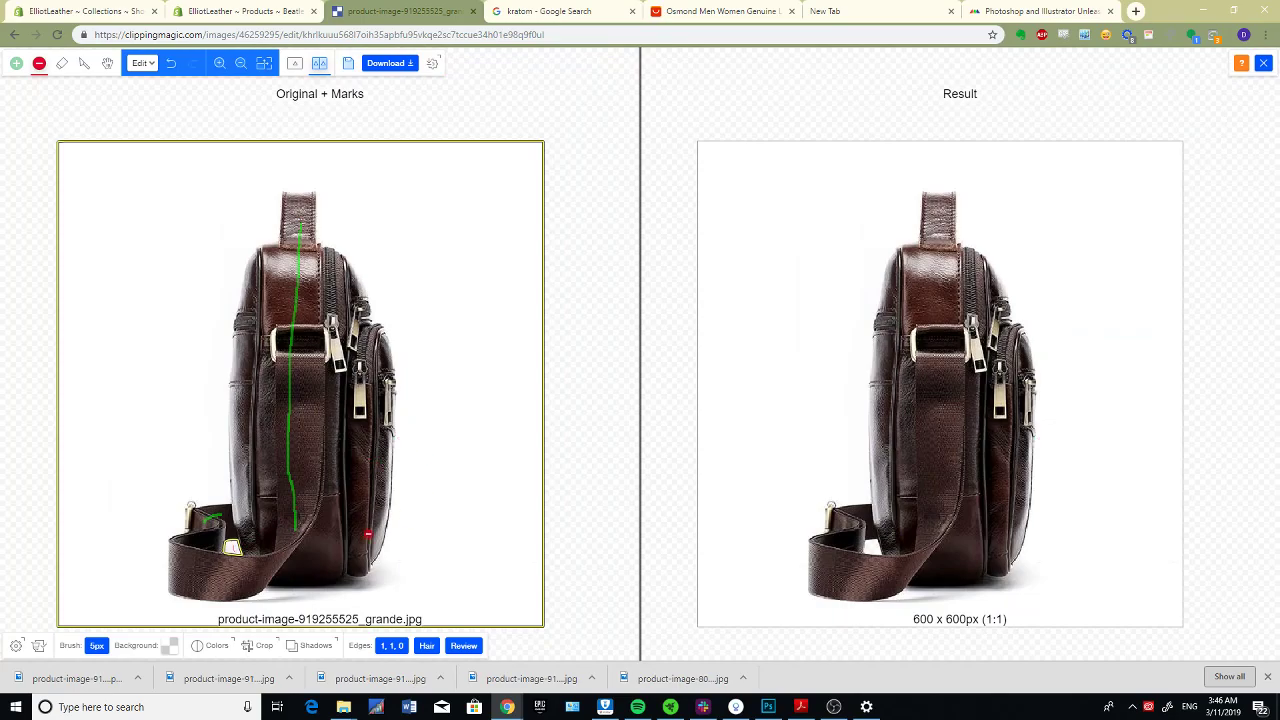
Step: Mark the bag's lower body and strap as foreground and the white area to the bag's right as background
left_click_drag(352, 542, 266, 568)
key("r")
left_click_drag(460, 243, 473, 438)
Step: Mark the zipper area along the bag's upper right edge as foreground
scroll(311, 456, "up", 2)
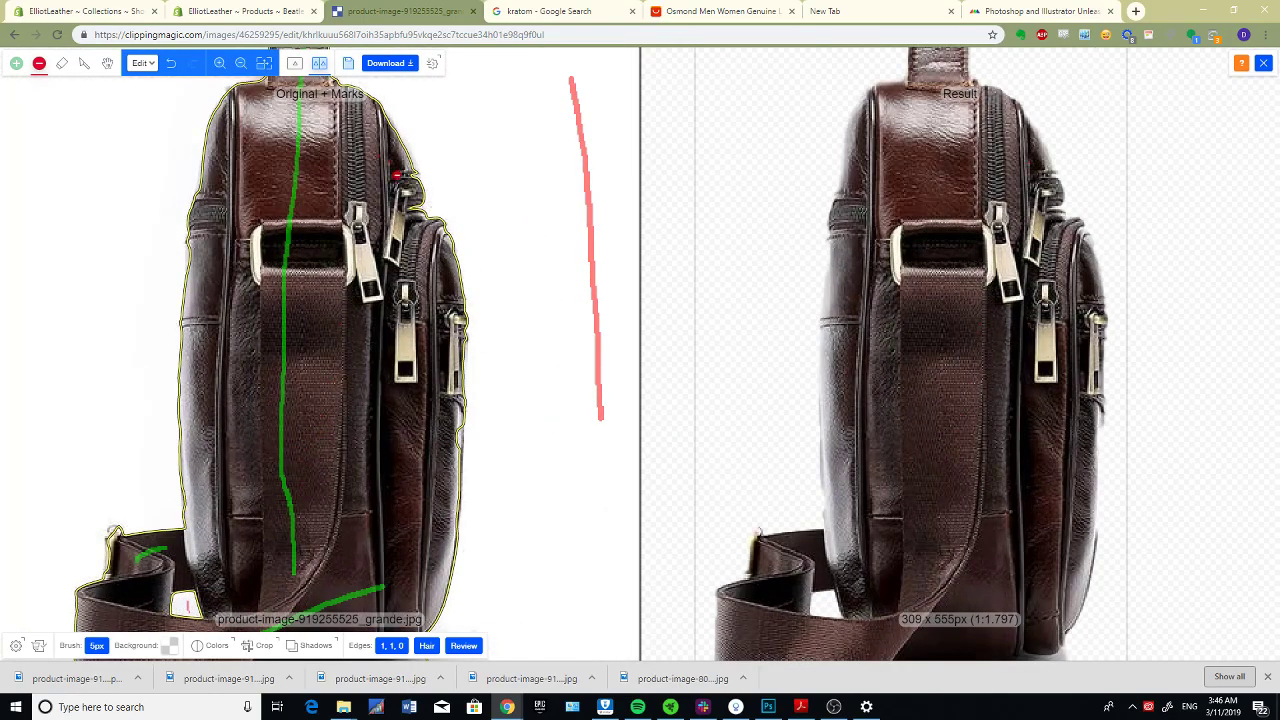
scroll(396, 172, "up", 3)
key("g")
scroll(466, 200, "down", 5)
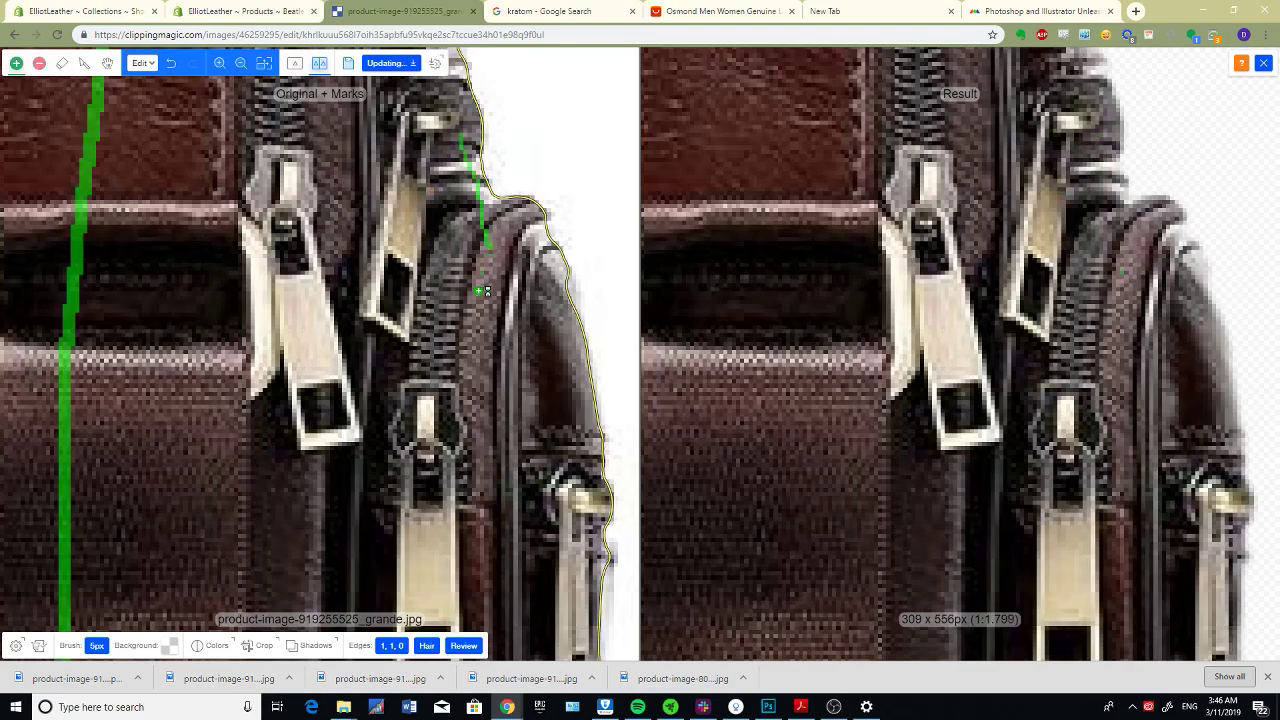
Step: Mark the white patch between the strap's lower edge and the bag's shadow as background
scroll(384, 493, "up", 3)
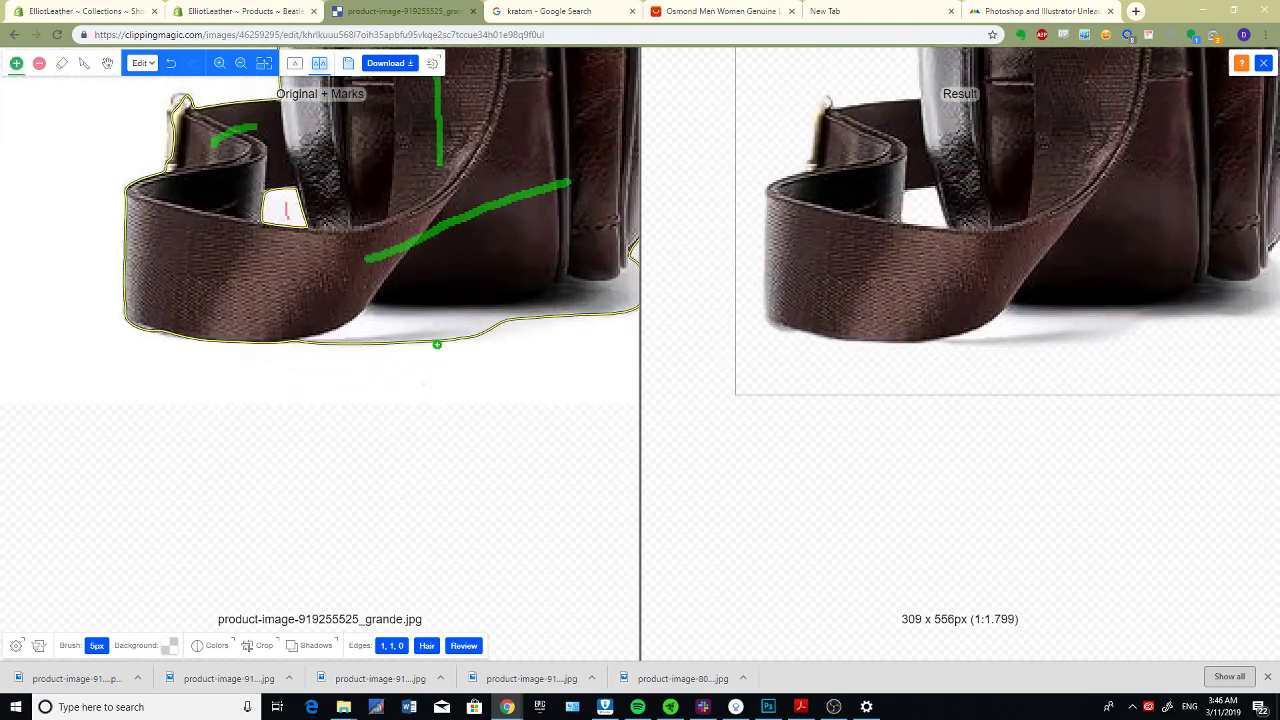
scroll(390, 328, "down", 3)
scroll(392, 330, "up", 6)
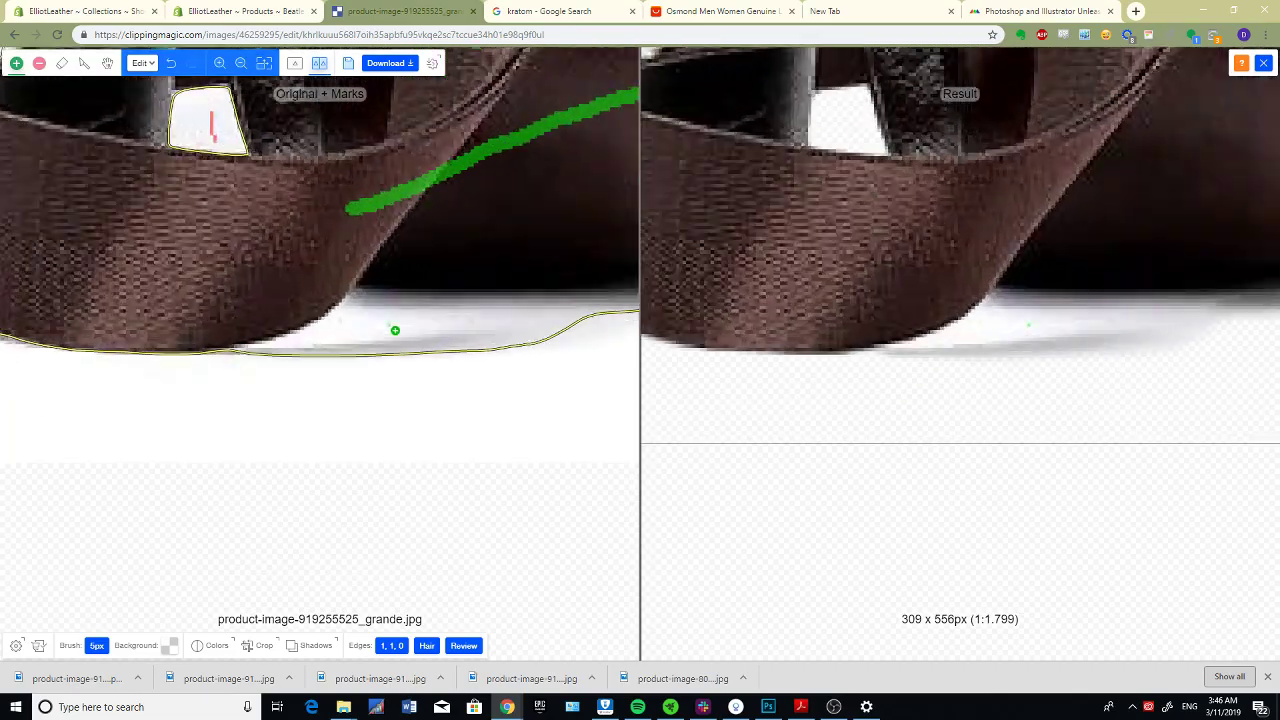
key("r")
scroll(362, 330, "down", 4)
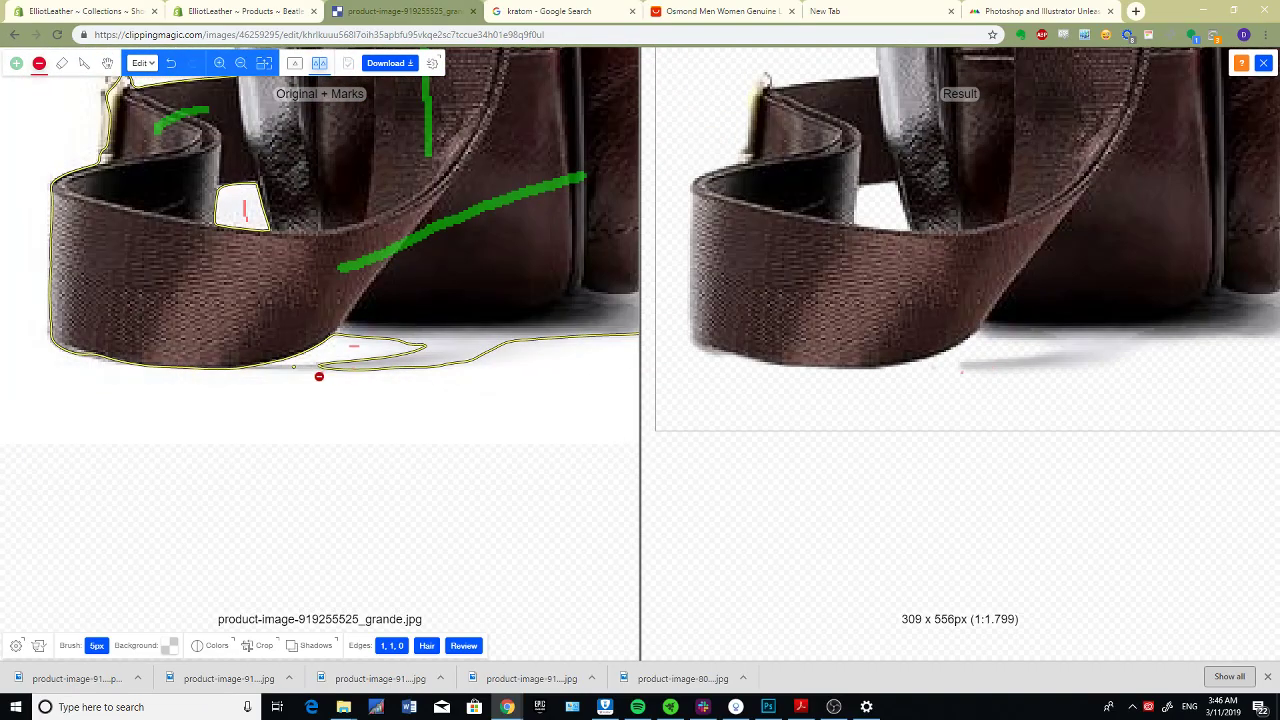
Step: Mark the thin shadow strip beneath the strap's lower edge as foreground
scroll(321, 376, "up", 5)
key("g")
left_click_drag(316, 372, 262, 374)
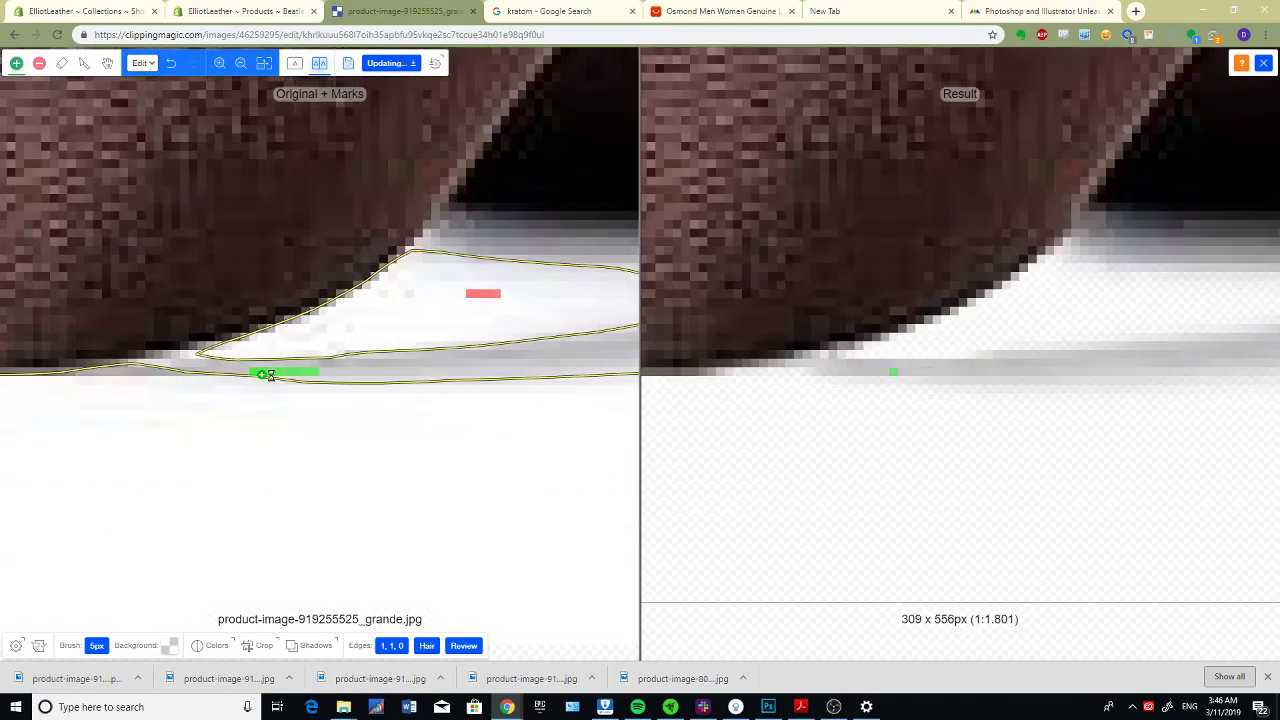
scroll(268, 375, "down", 5)
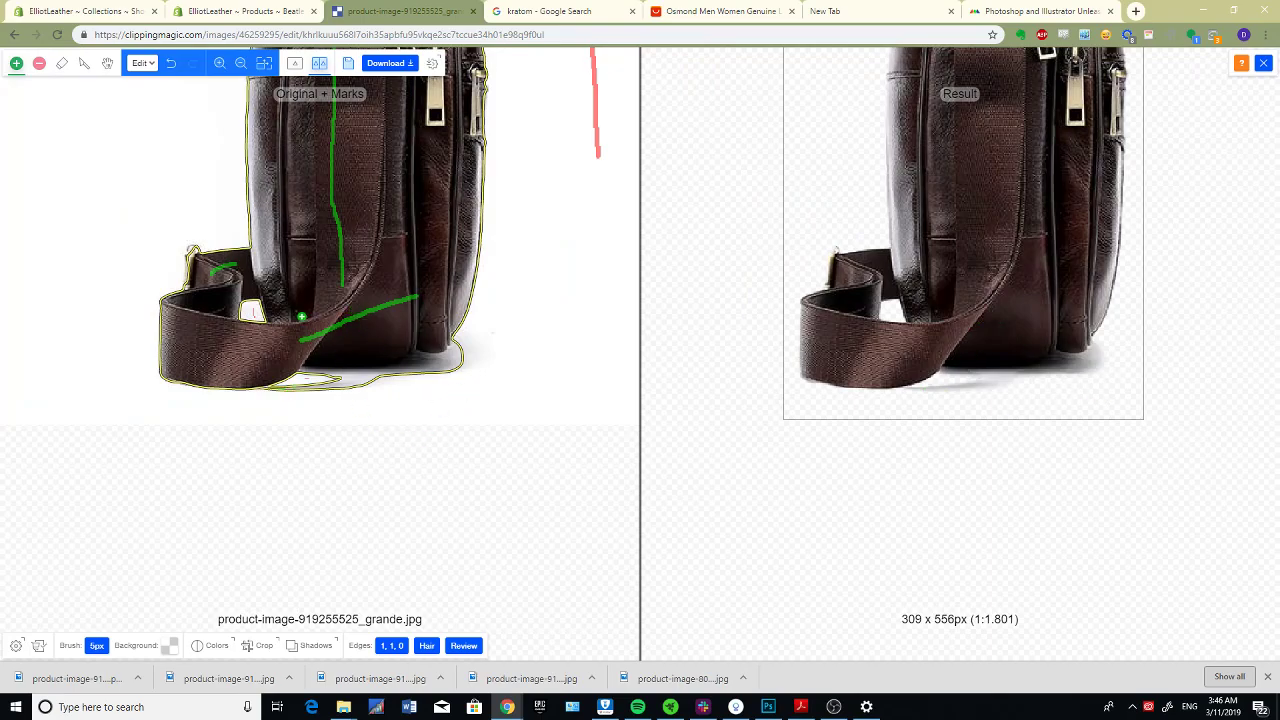
Step: Examine the cutout around the bag's base, strap and floor shadow
key("space")
left_click_drag(364, 280, 441, 383)
scroll(441, 383, "up", 6)
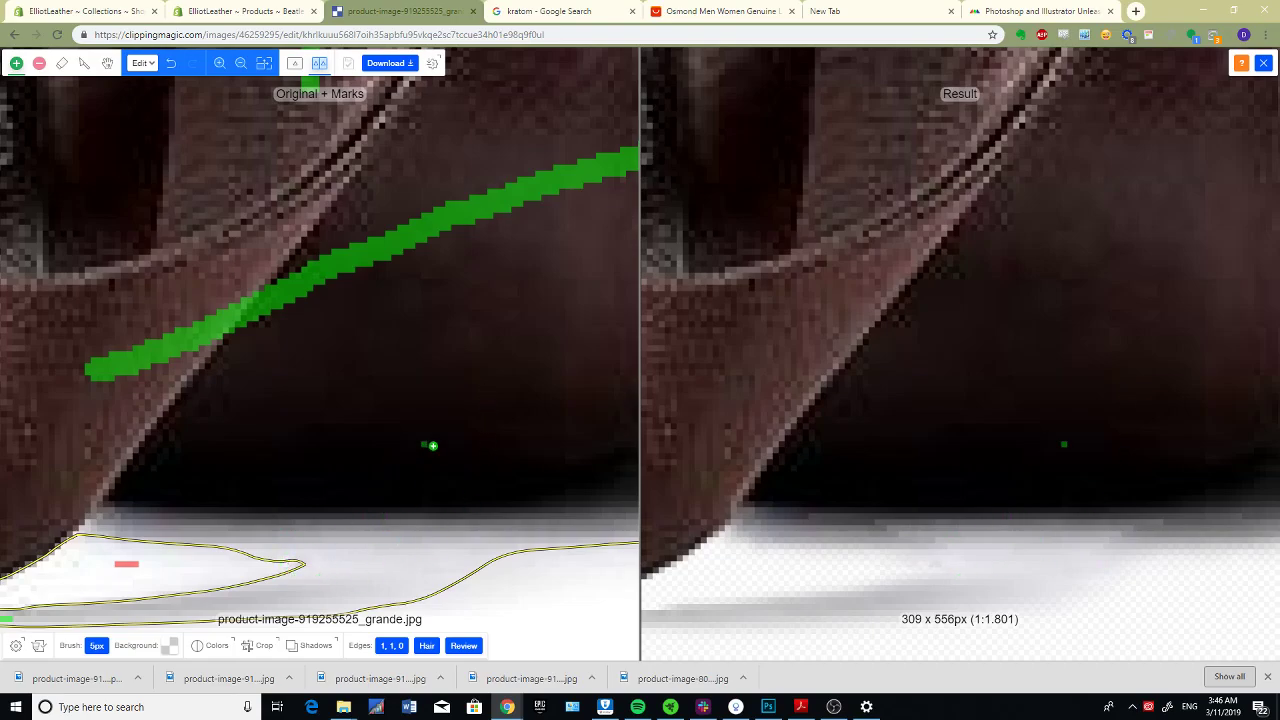
scroll(437, 447, "down", 6)
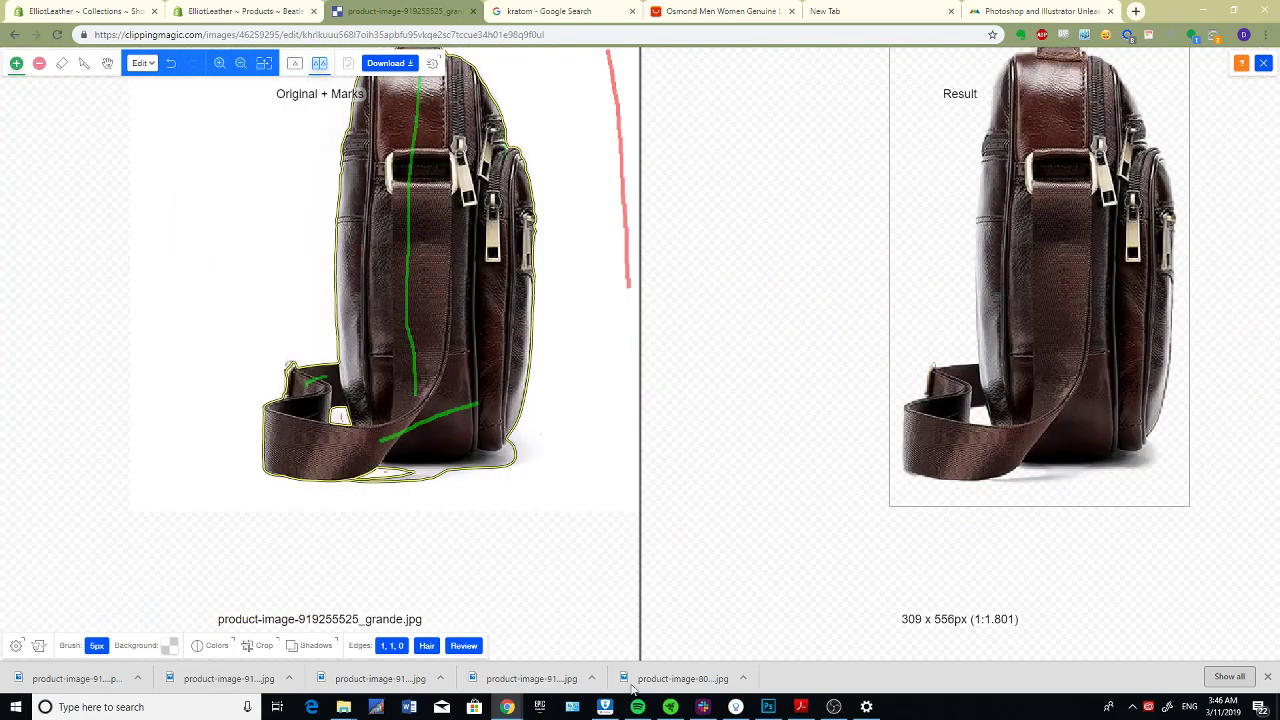
left_click(768, 707)
left_click(14, 88)
left_click(137, 262)
key("alt+Tab")
Step: Examine the whole side-view cutout of the bag and compare its outline with the original
scroll(392, 468, "up", 2)
scroll(414, 449, "down", 2)
scroll(414, 449, "up", 2)
scroll(393, 353, "down", 3)
scroll(419, 417, "up", 3)
scroll(426, 425, "down", 3)
key("space")
left_click_drag(428, 334, 443, 410)
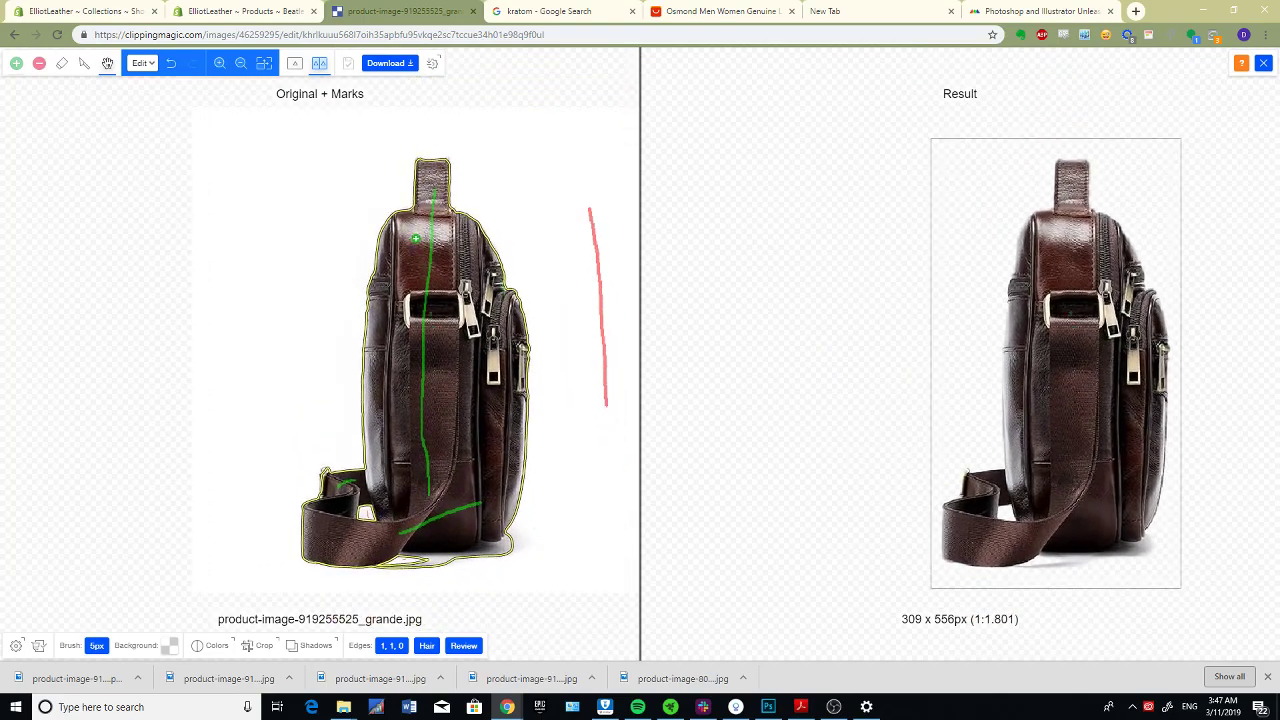
Step: Download the side-view cutout and put it in the Beatles Maroon Shoulder Bag folder
left_click(390, 63)
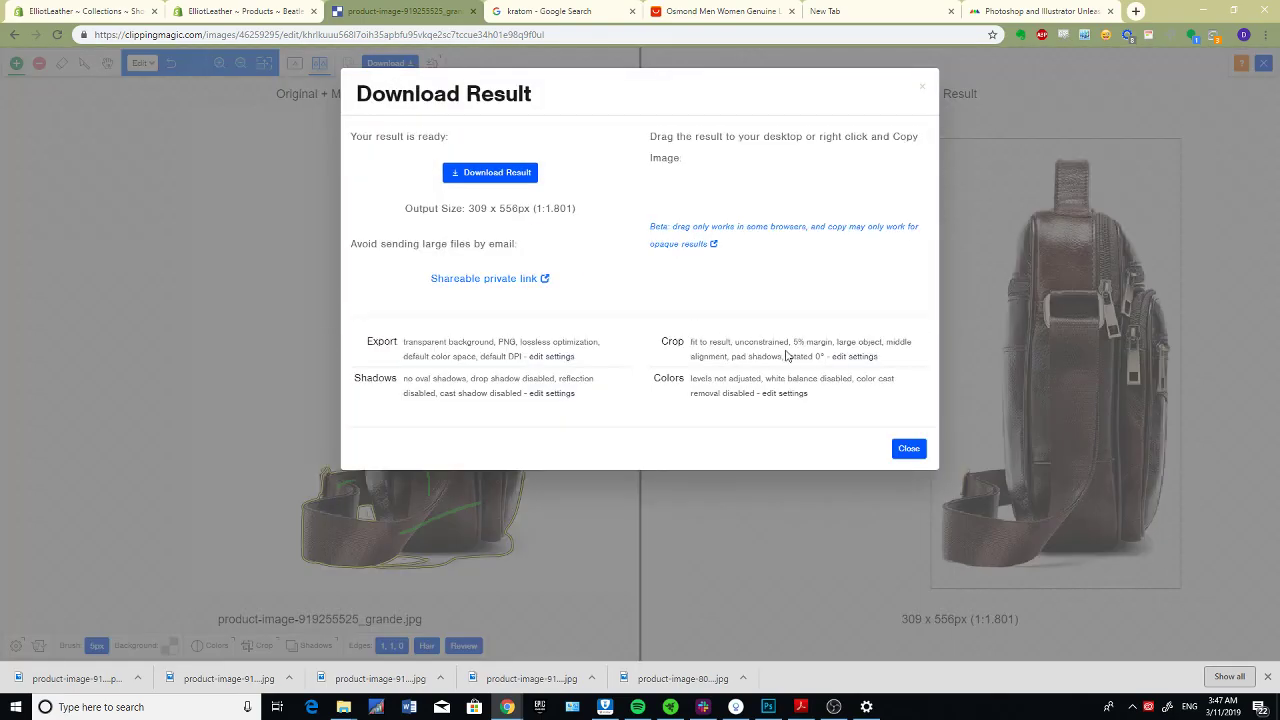
left_click(490, 172)
left_click_drag(96, 673, 1005, 334)
key("alt+Tab")
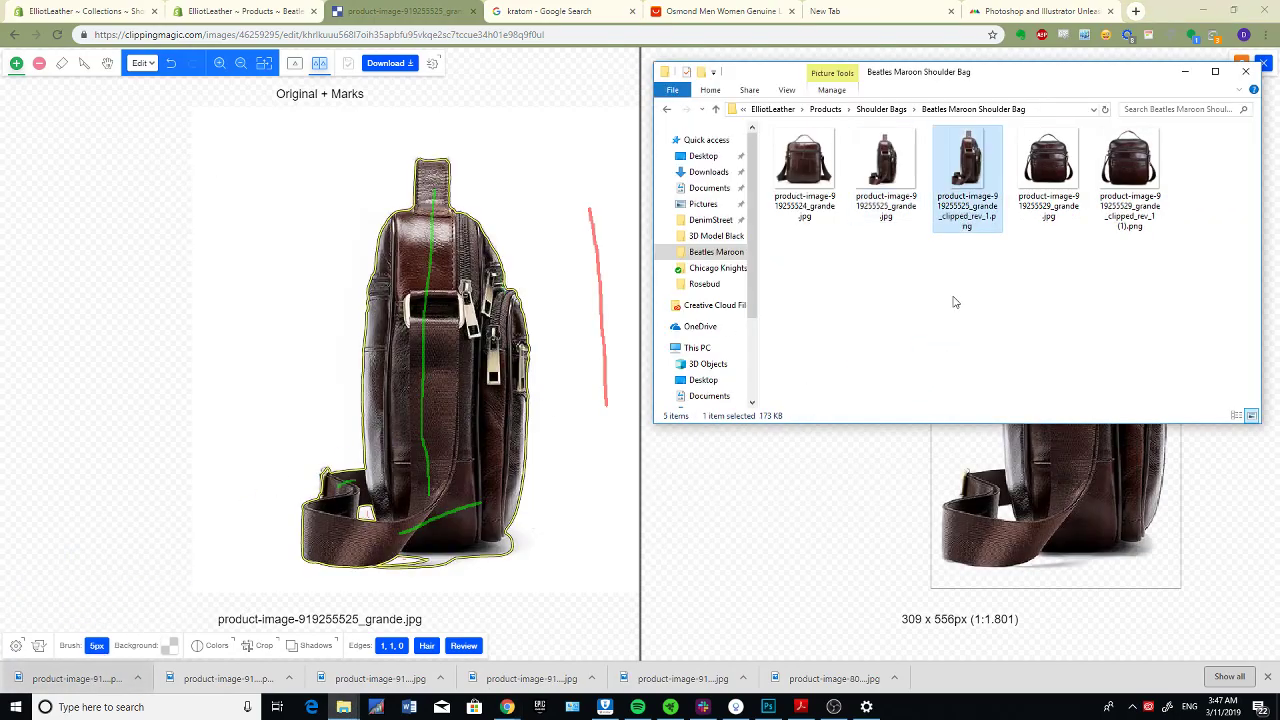
left_click(953, 302)
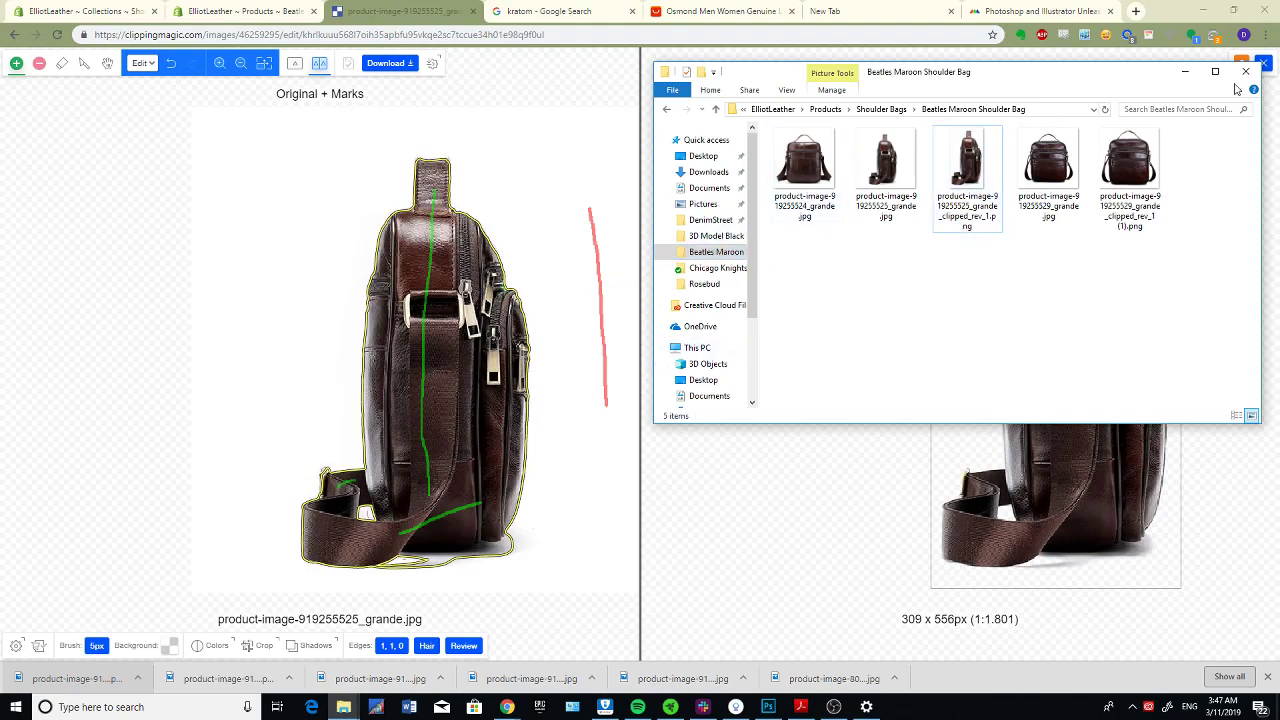
Step: Close the side-view editor and upload product-image-919255524_grande.jpg from the product folder for clipping
left_click(1267, 60)
key("alt+Tab")
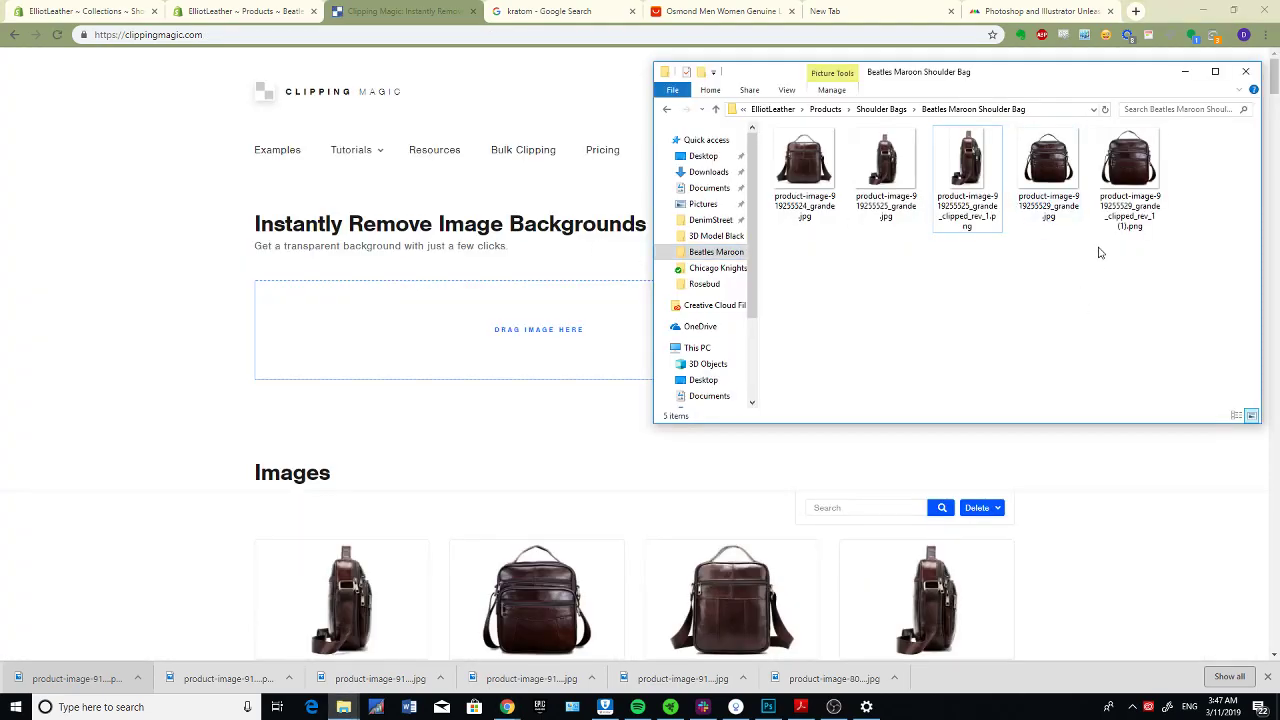
left_click_drag(806, 172, 563, 374)
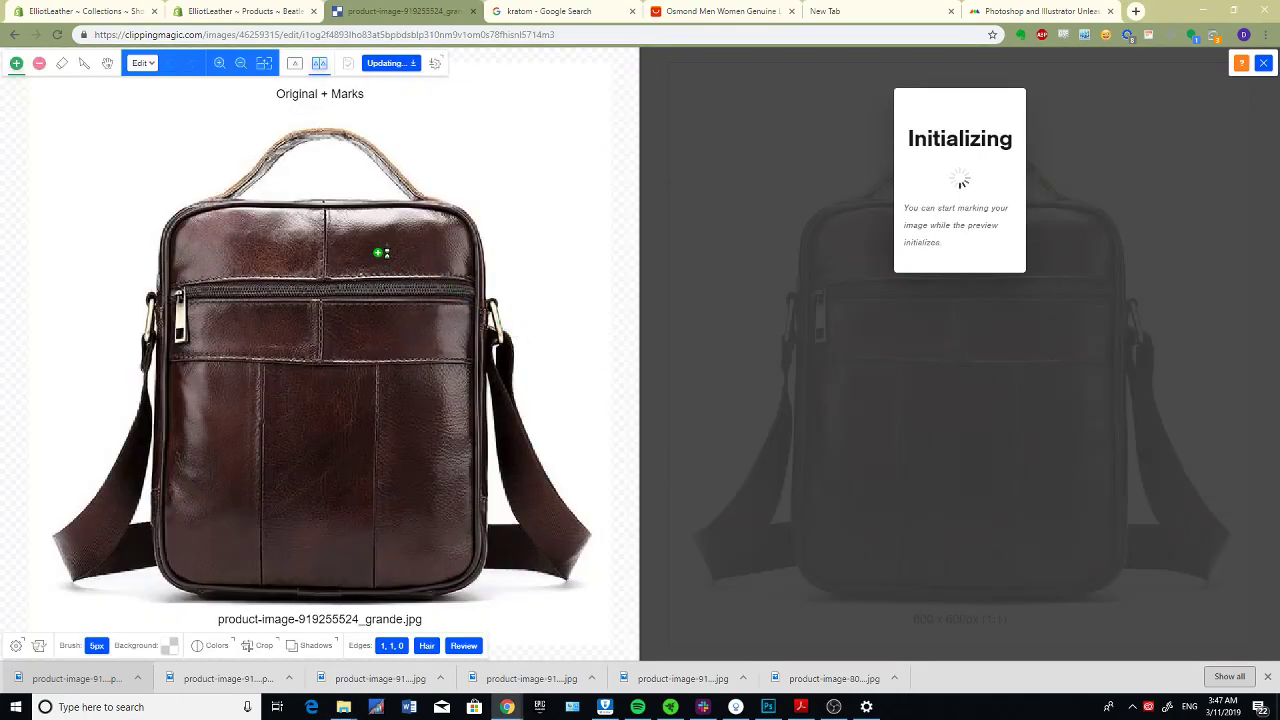
Step: Mark the back-view bag's body as foreground and the opening beneath its handle as background
left_click_drag(348, 243, 364, 457)
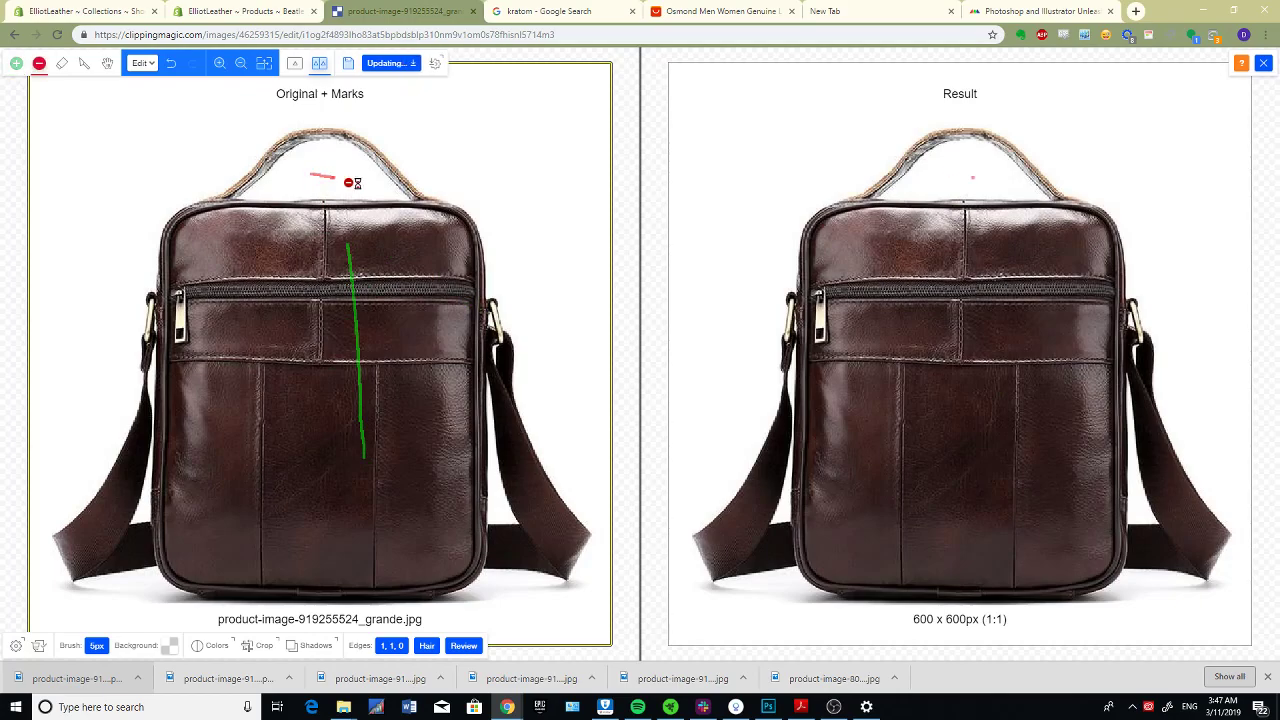
left_click_drag(343, 183, 351, 182)
scroll(254, 149, "up", 10)
scroll(241, 359, "down", 5)
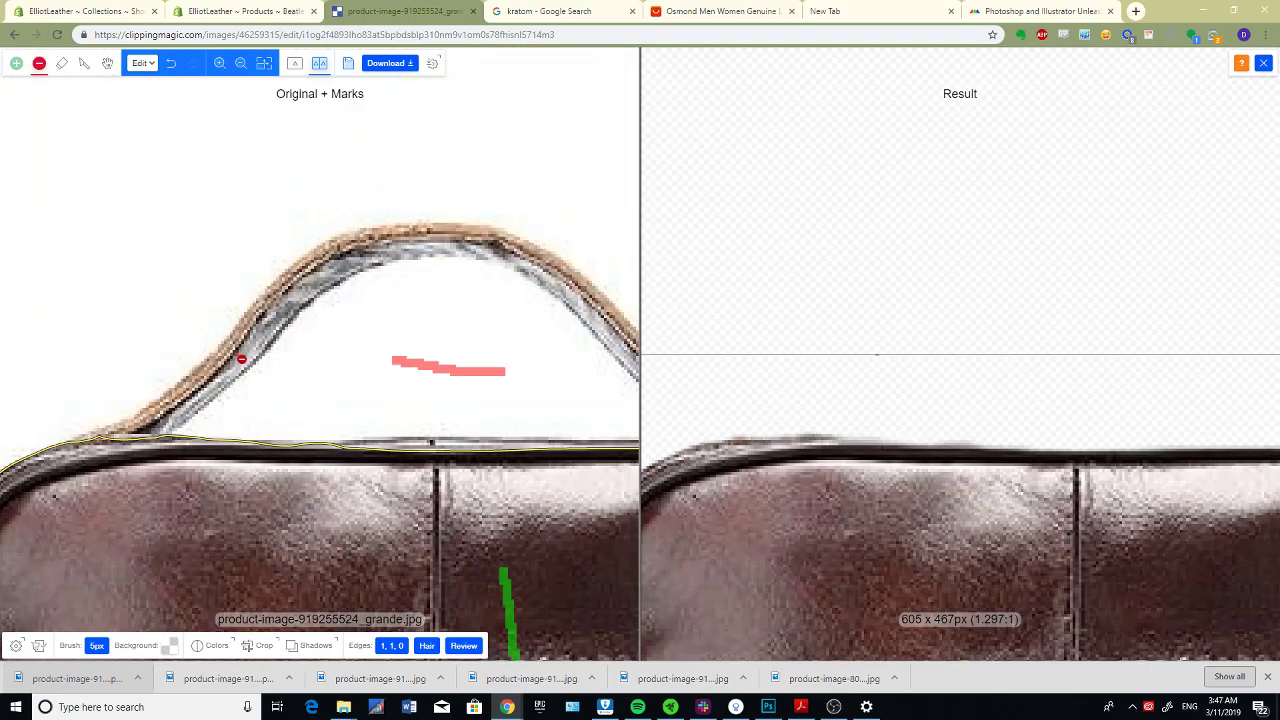
Step: Mark both sides of the handle and the bag's upper edge as foreground
mouse_move(248, 354)
left_mouse_down()
mouse_move(305, 272)
mouse_move(332, 250)
left_mouse_up()
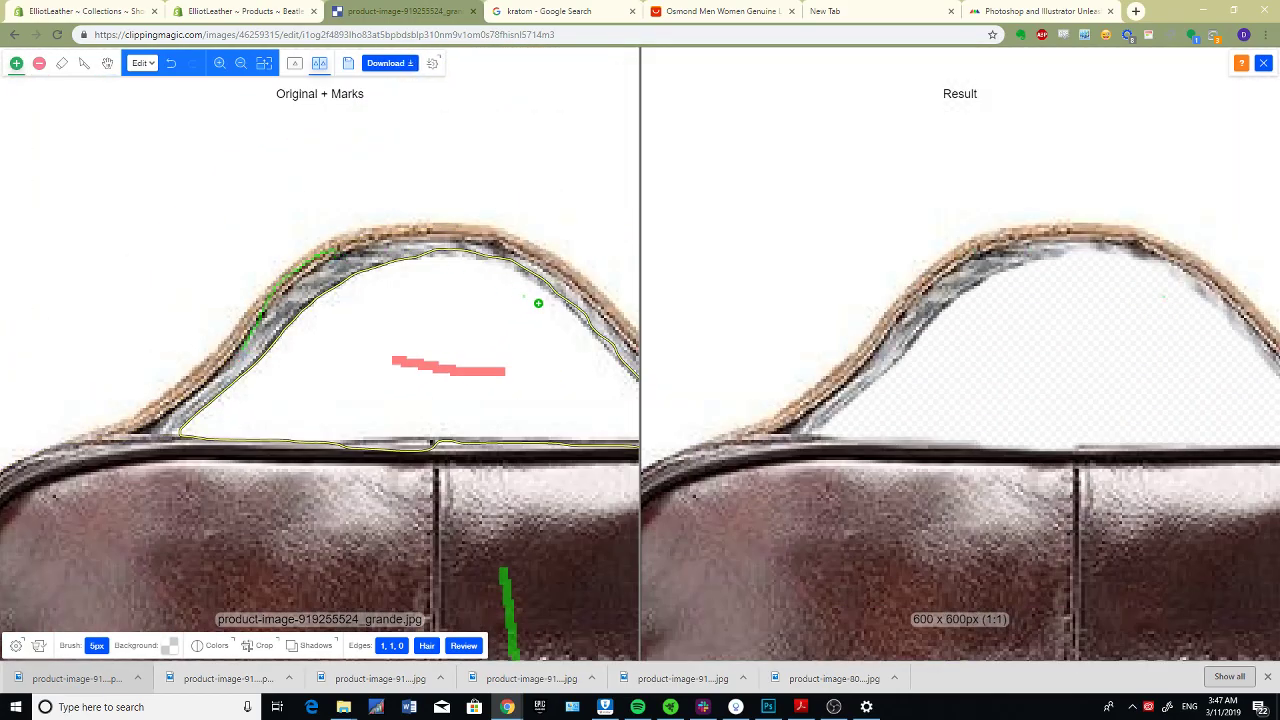
left_click_drag(607, 325, 559, 280)
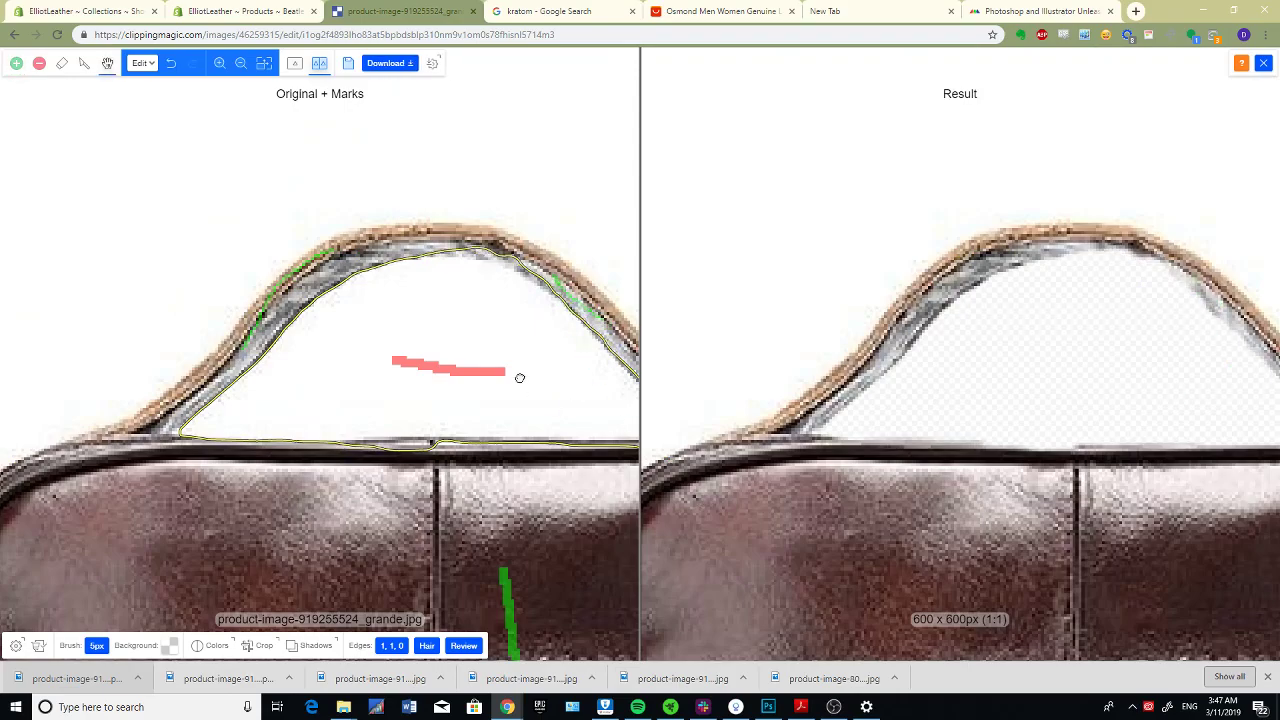
left_click_drag(523, 389, 328, 149)
left_click(16, 63)
left_click_drag(476, 195, 298, 229)
Step: Mark the white area left of the bag, the gap inside its left strap and the floor below that strap as background
scroll(189, 327, "down", 4)
left_click_drag(154, 420, 464, 309)
key("r")
left_click_drag(255, 170, 213, 307)
scroll(290, 400, "up", 3)
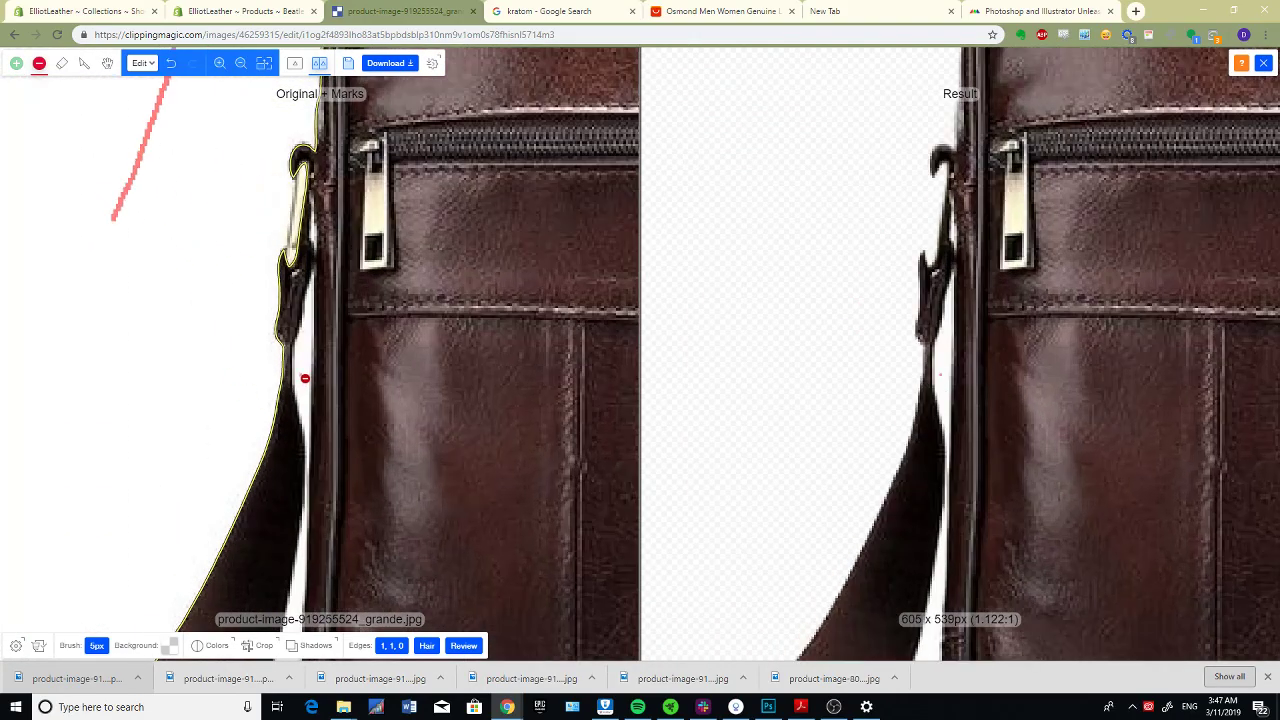
scroll(320, 330, "down", 5)
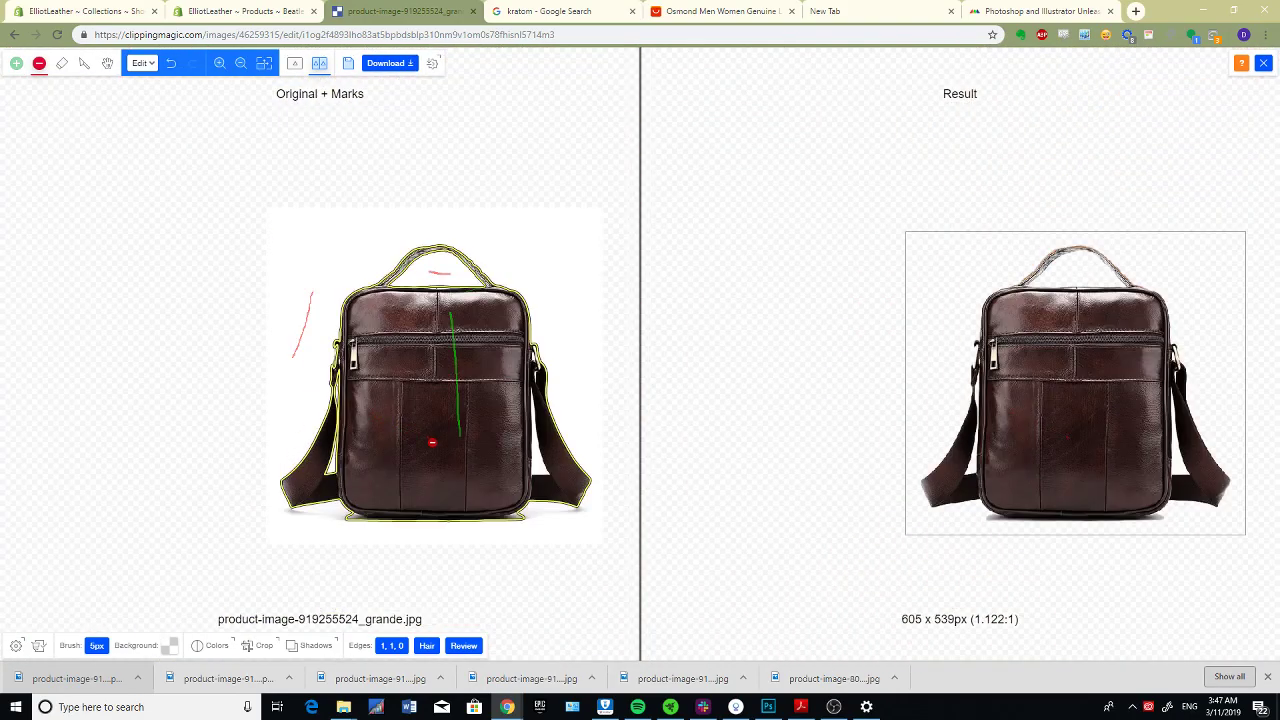
scroll(478, 486, "up", 3)
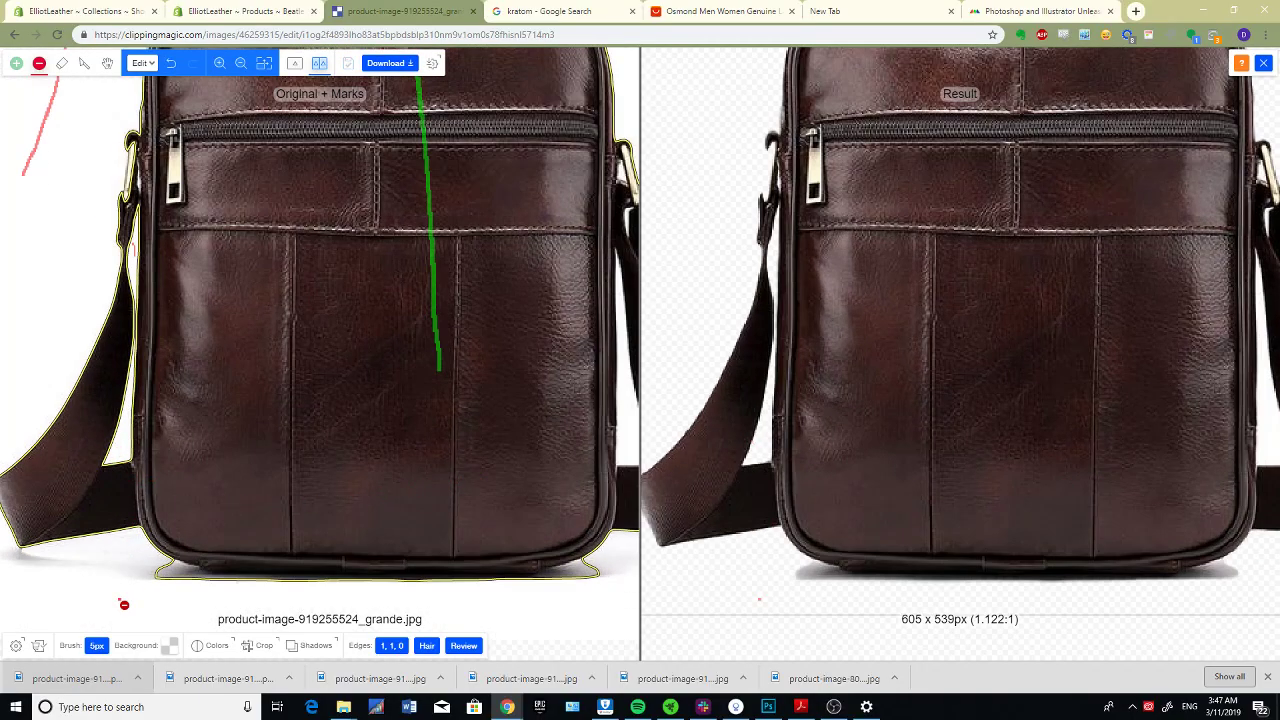
scroll(197, 591, "down", 4)
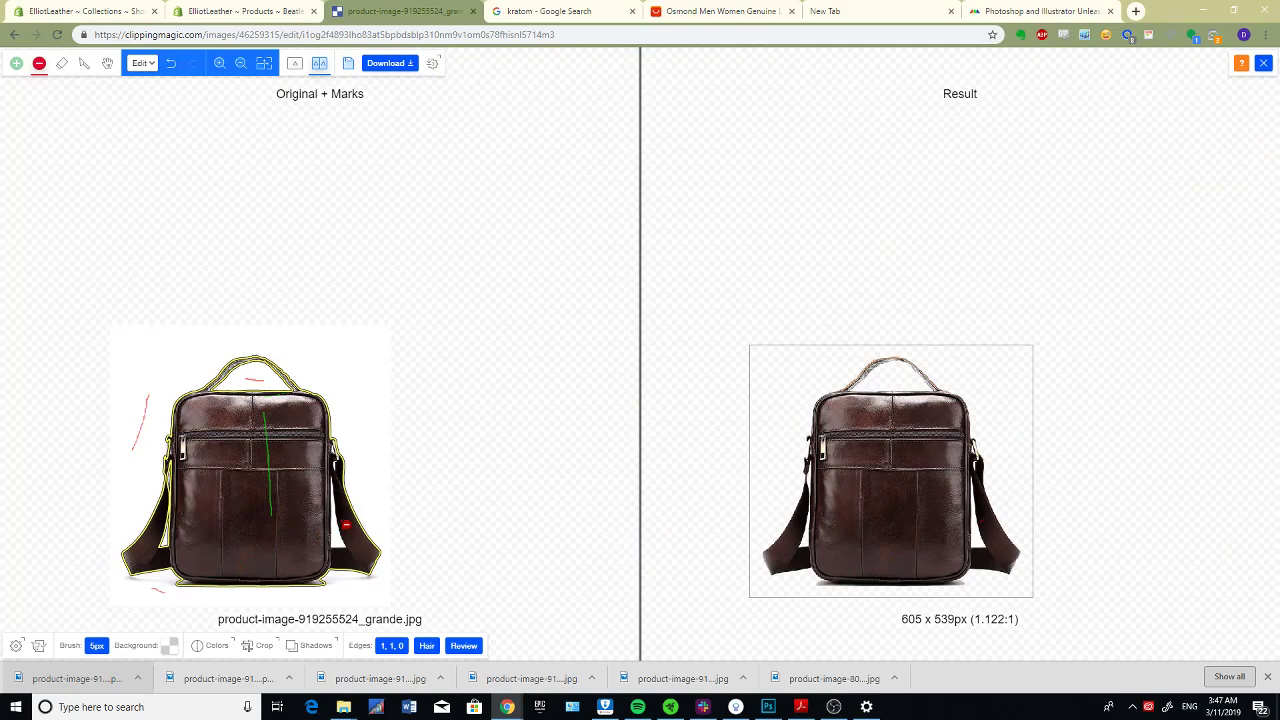
Step: Mark the white gap between the bag's body and its right strap as background
scroll(346, 524, "up", 4)
scroll(346, 524, "down", 4)
mouse_move(296, 455)
left_mouse_down()
mouse_move(482, 360)
mouse_move(476, 370)
left_mouse_up()
key("alt+Tab")
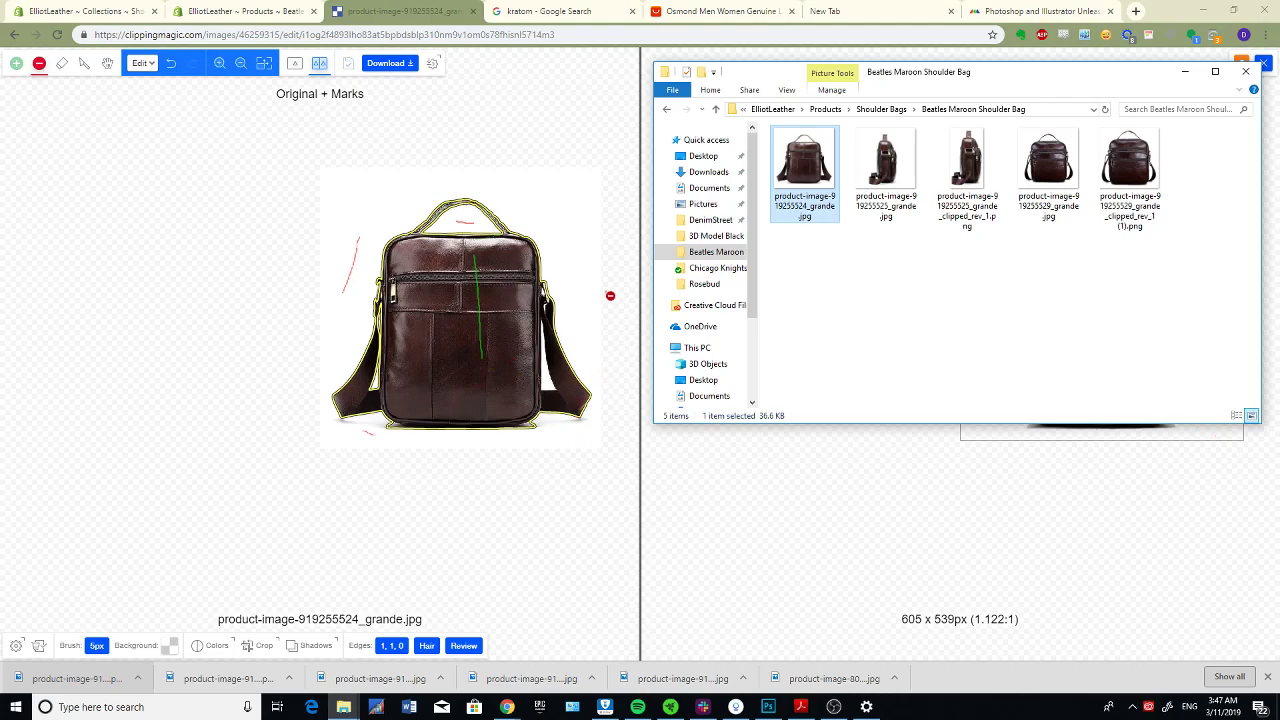
scroll(600, 356, "up", 2)
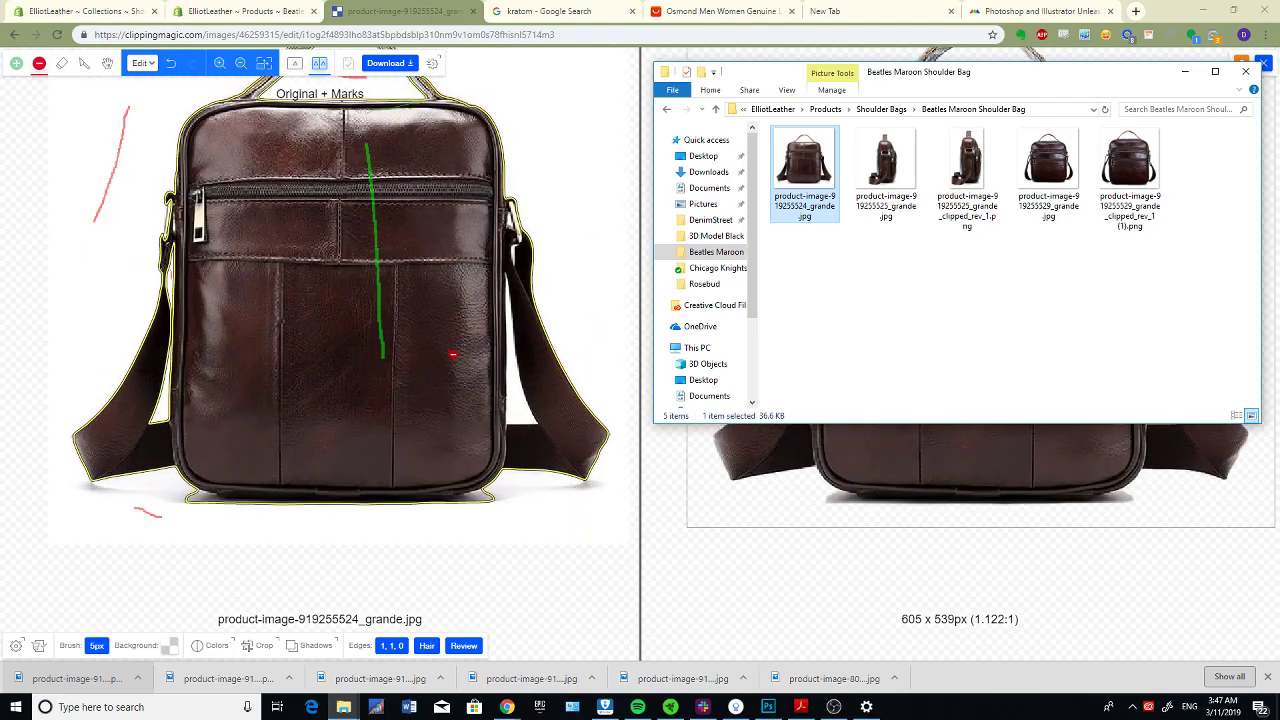
left_click(524, 411)
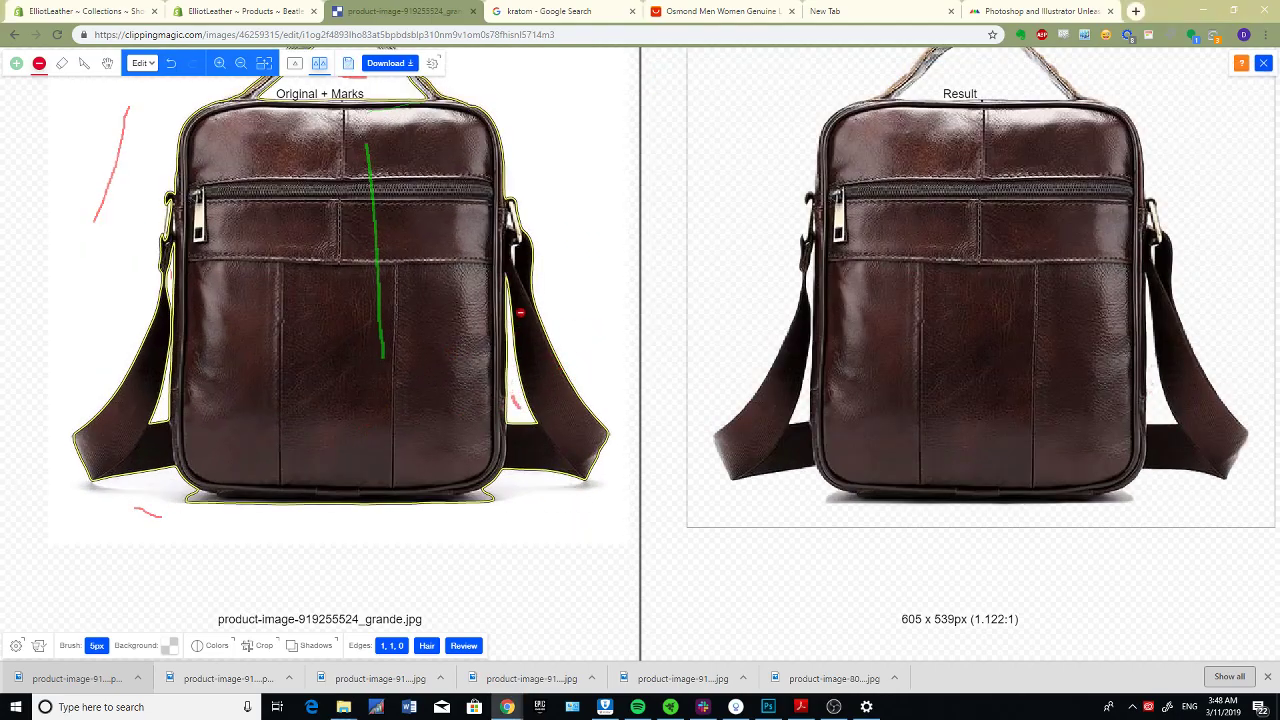
Step: Mark the metal ring of the bag's left strap as foreground
scroll(524, 256, "up", 4)
scroll(508, 252, "down", 3)
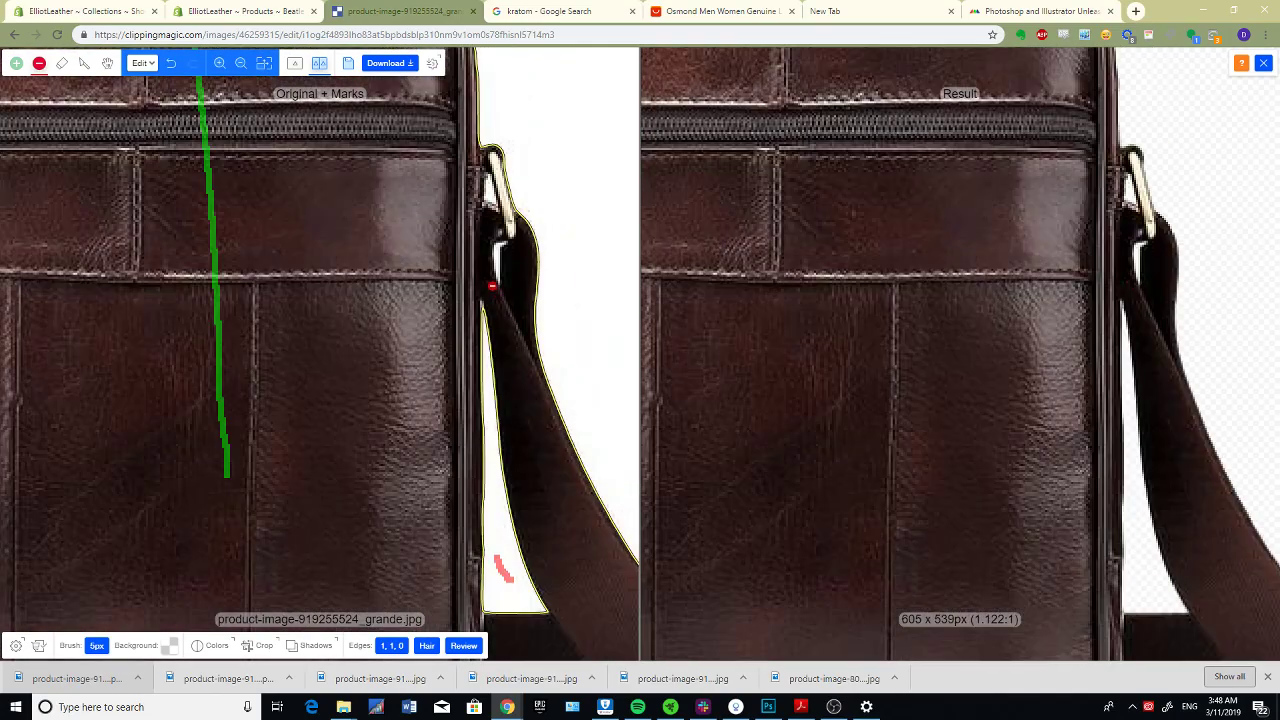
scroll(147, 230, "up", 4)
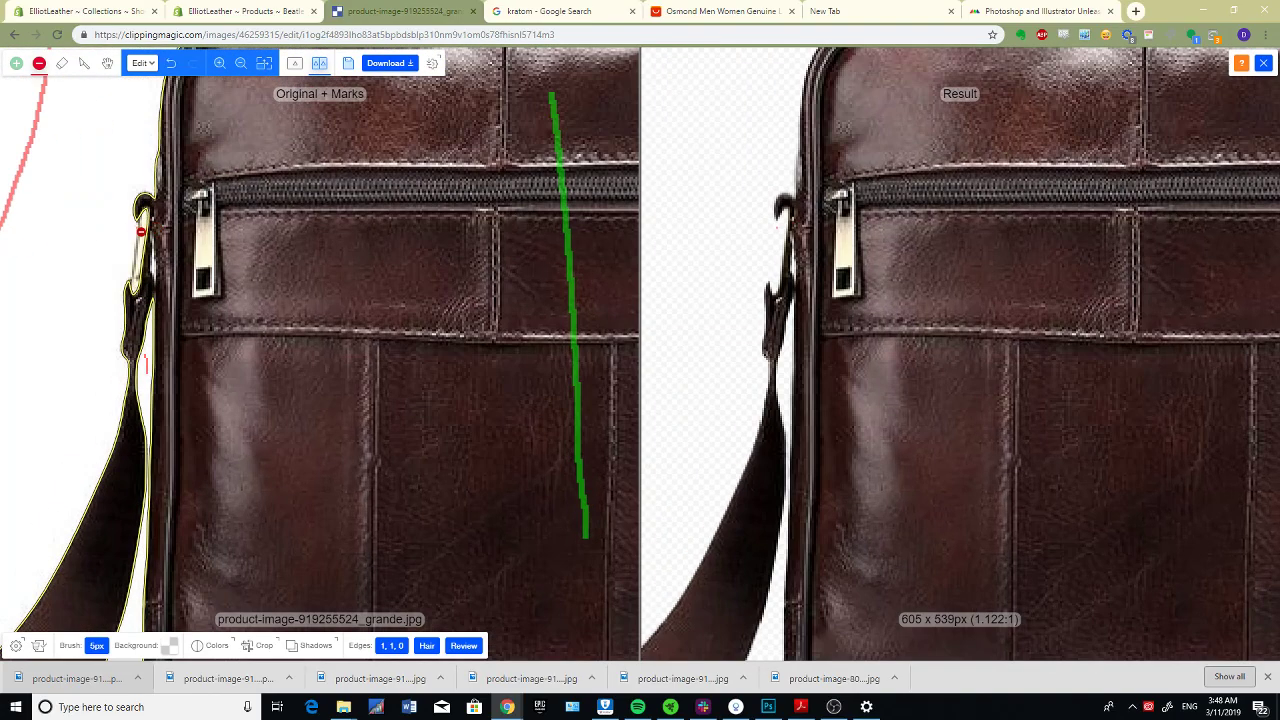
key("g")
left_click_drag(147, 234, 160, 290)
Step: Examine the back-view cutout around the handle, straps and base against the original
scroll(278, 364, "down", 3)
scroll(280, 366, "down", 4)
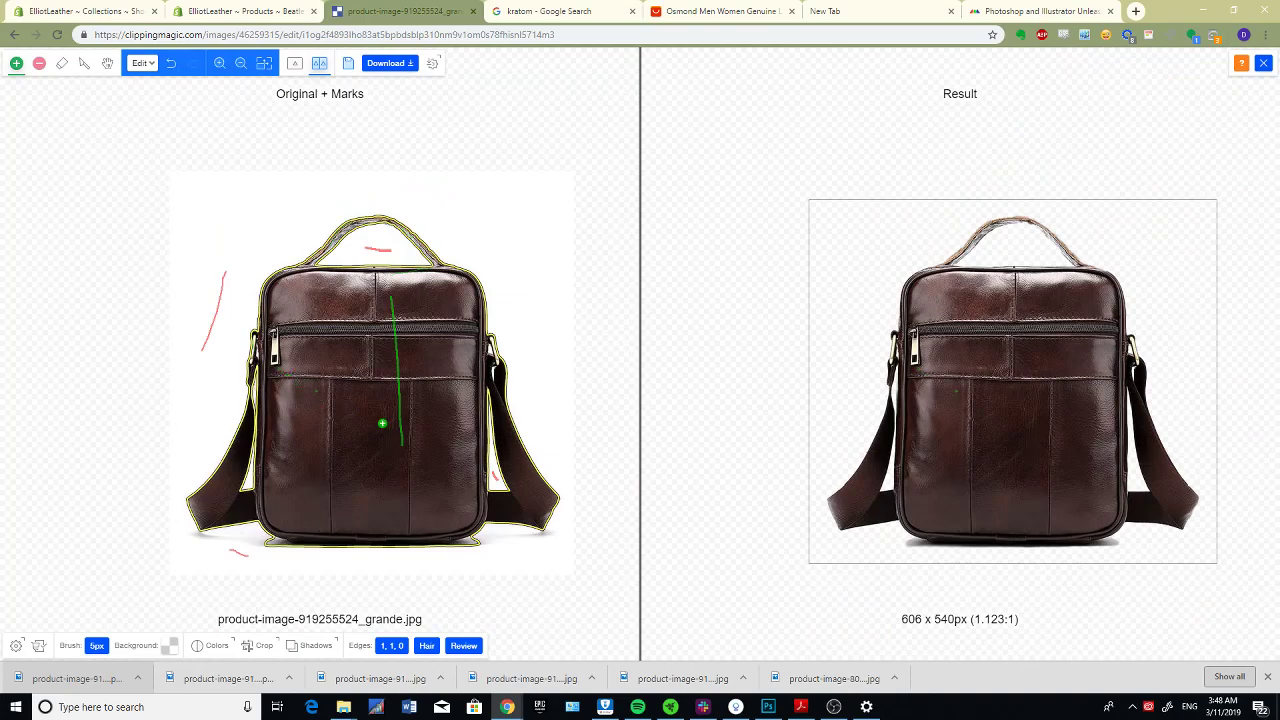
scroll(344, 248, "up", 3)
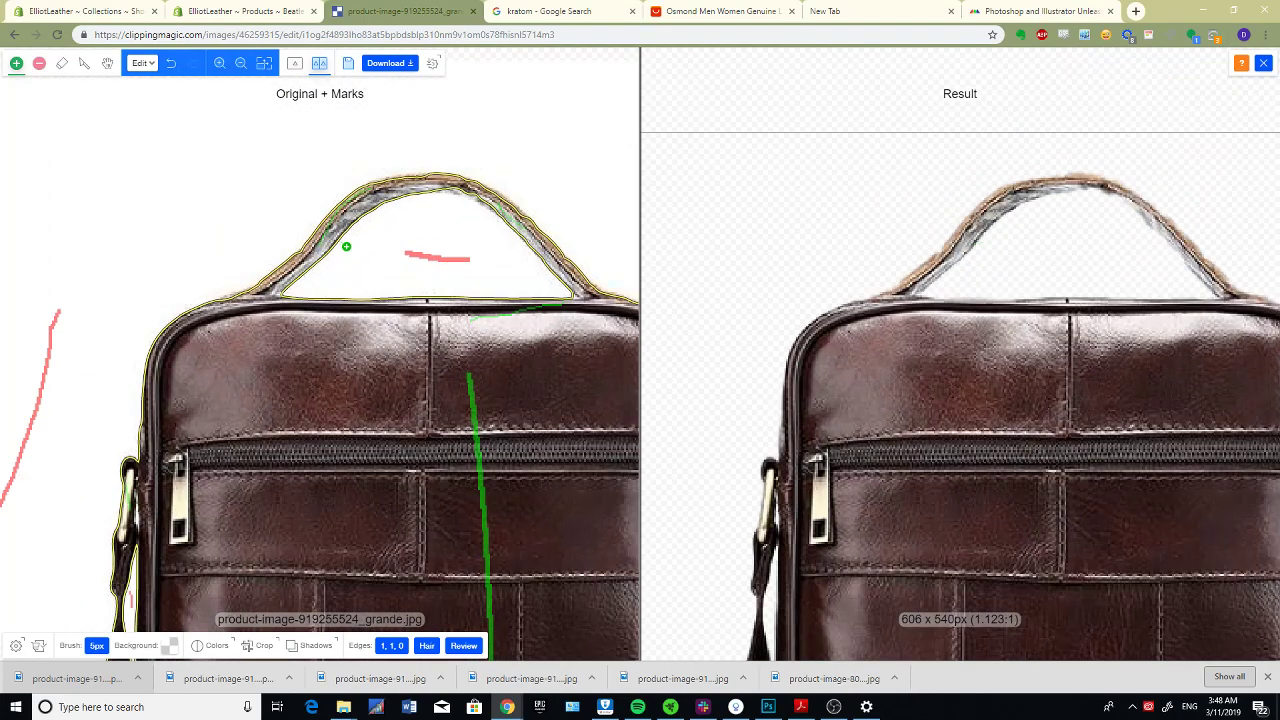
scroll(460, 214, "down", 2)
scroll(482, 237, "down", 1)
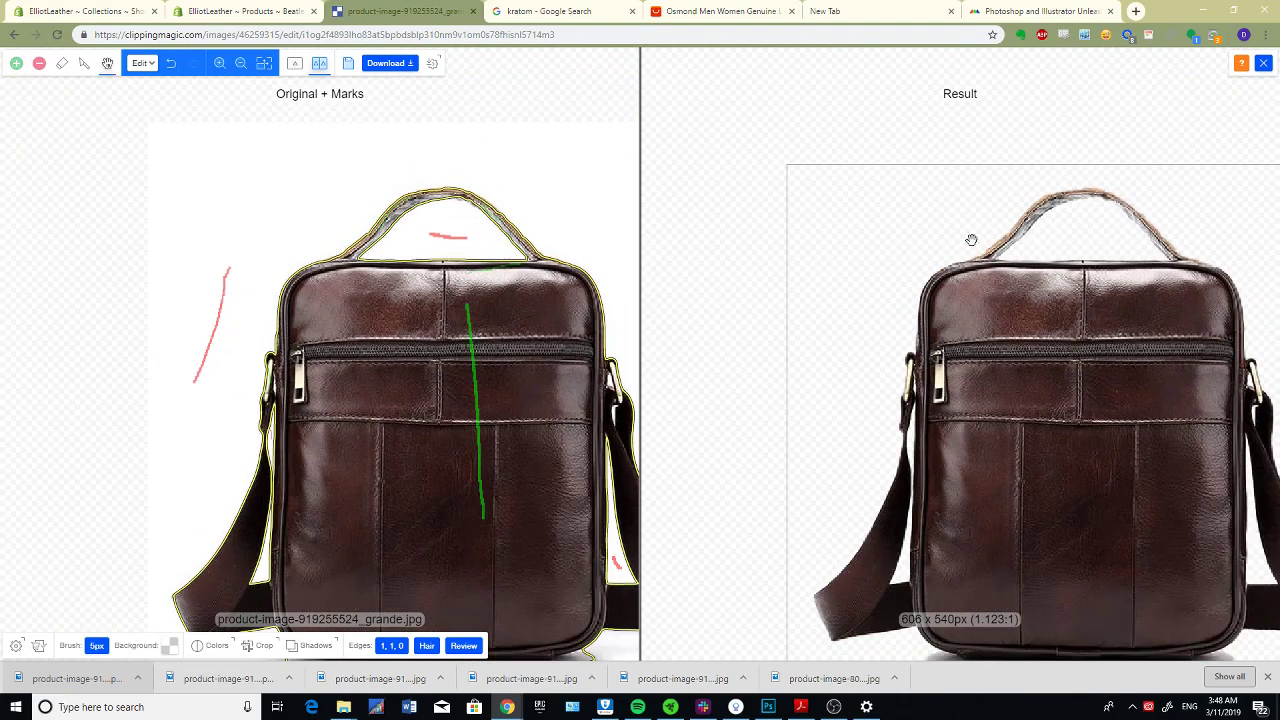
left_click_drag(1067, 470, 1005, 447)
left_click_drag(986, 359, 950, 345)
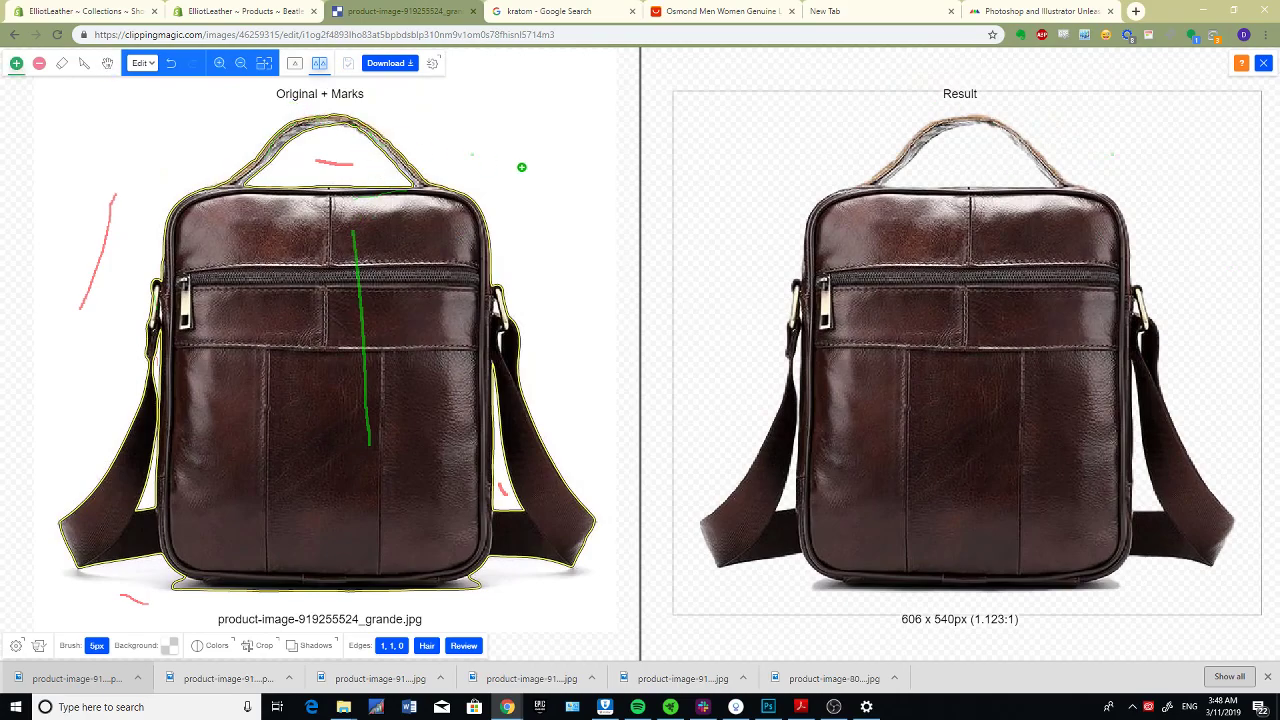
Step: Save the back-view cutout as a transparent PNG in the Beatles Maroon Shoulder Bag folder
left_click(390, 63)
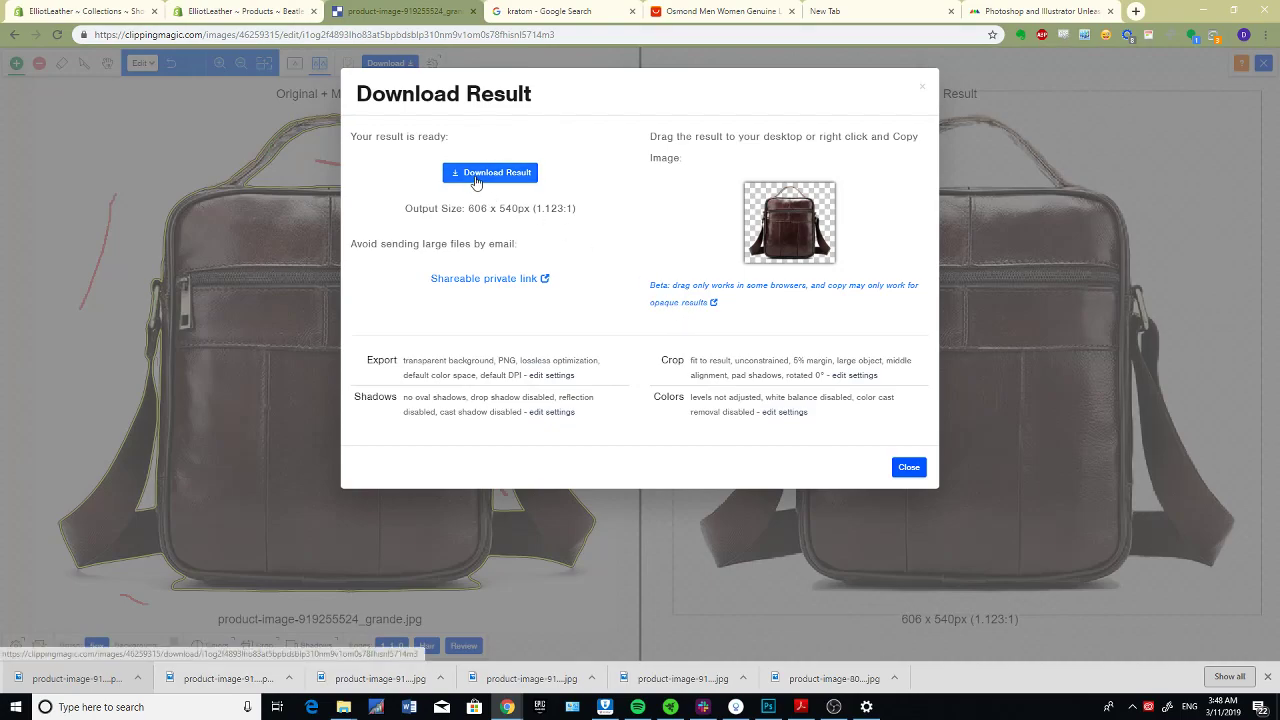
left_click_drag(790, 222, 918, 305)
left_click(623, 194)
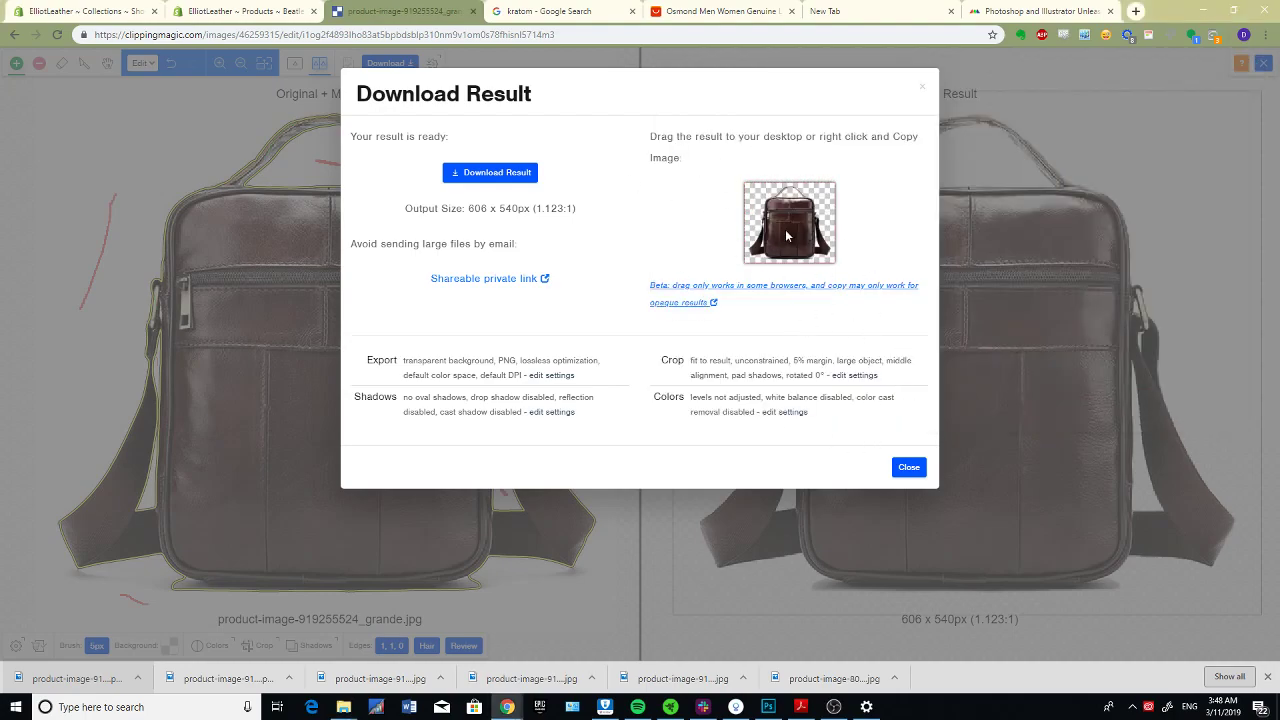
Step: Switch to Photoshop and place product-image-919255529_grande_clipped_rev_1 (1).png from the product folder into Elwoodproductphototemplate.psd
left_click(768, 707)
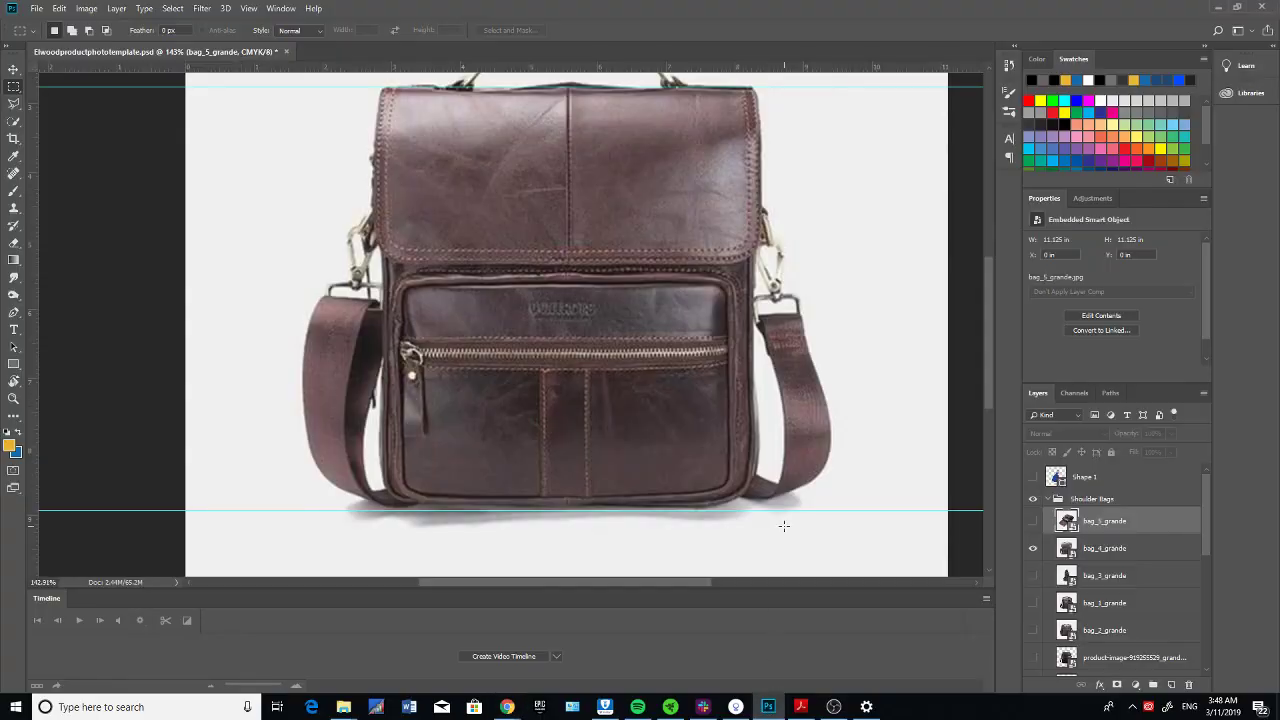
scroll(817, 438, "down", 6)
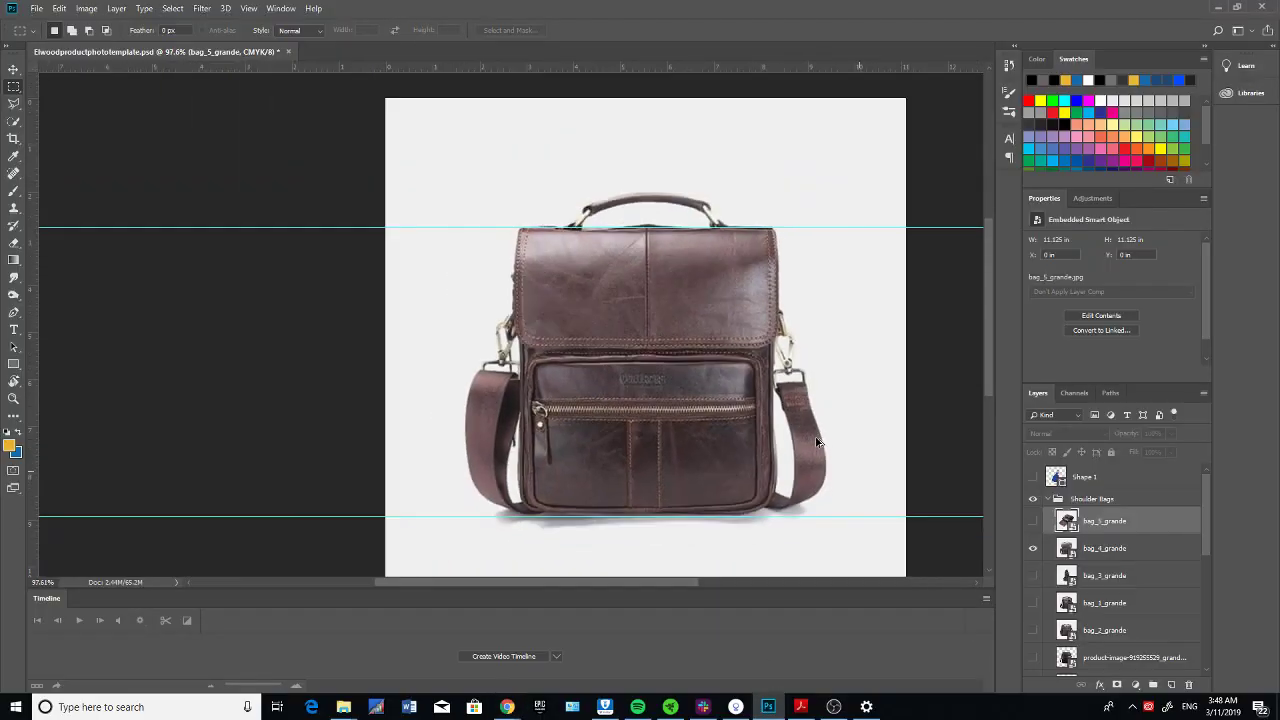
scroll(409, 357, "down", 1)
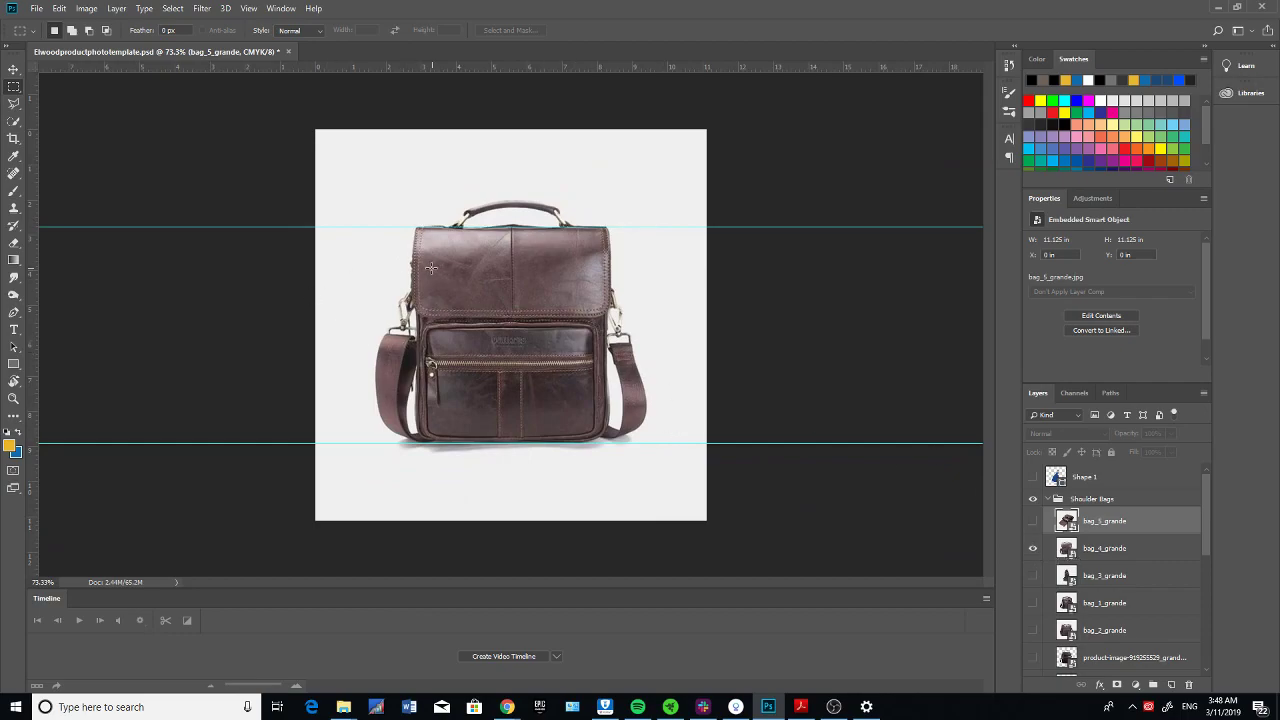
mouse_move(343, 705)
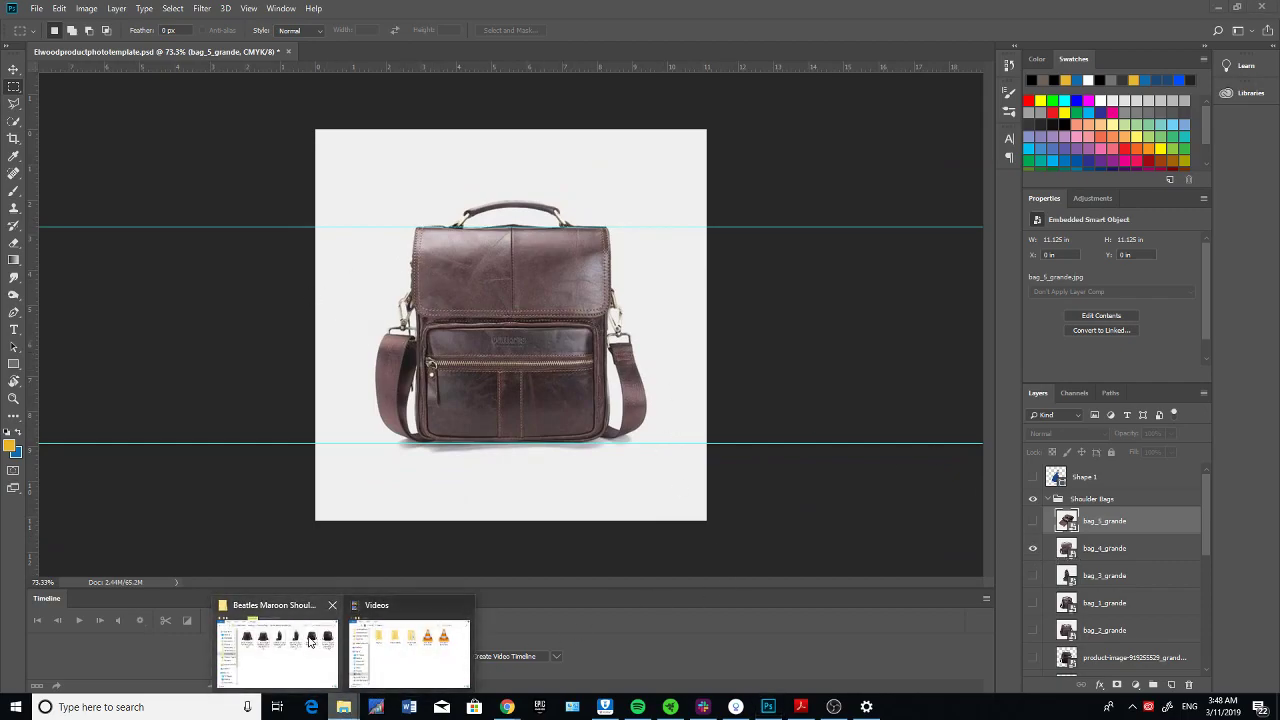
left_click(272, 648)
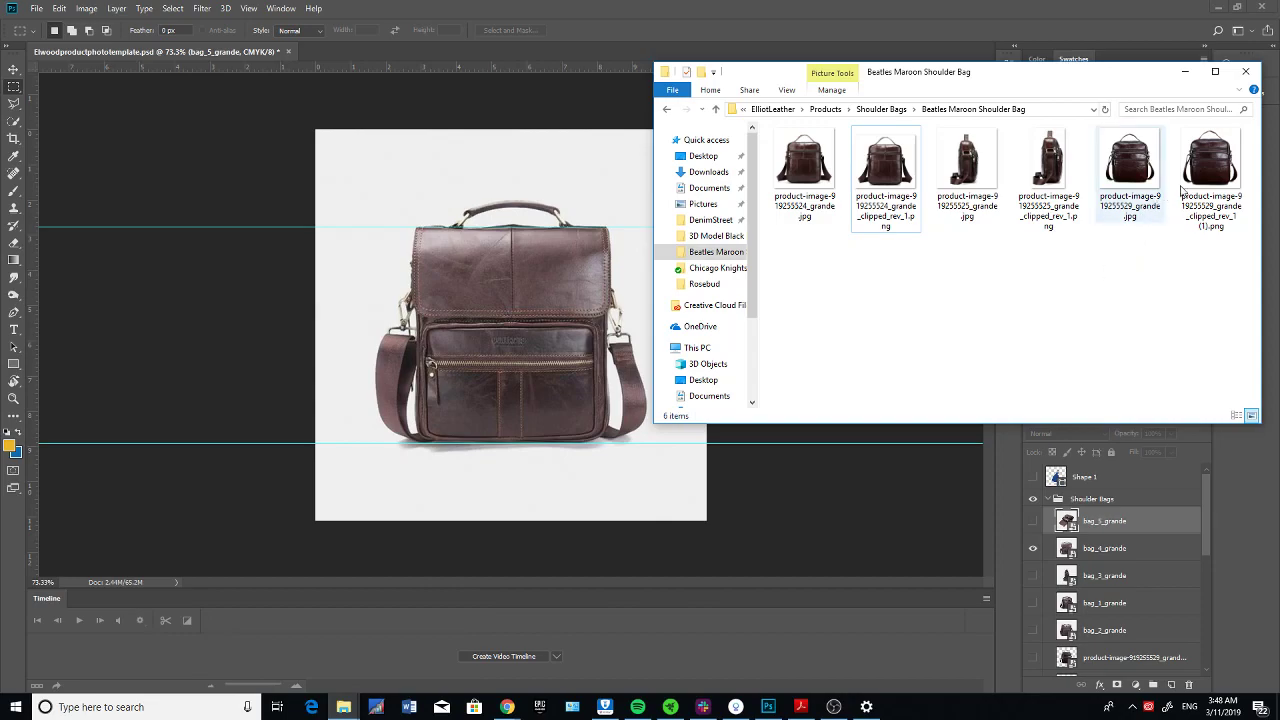
left_click_drag(1211, 165, 507, 324)
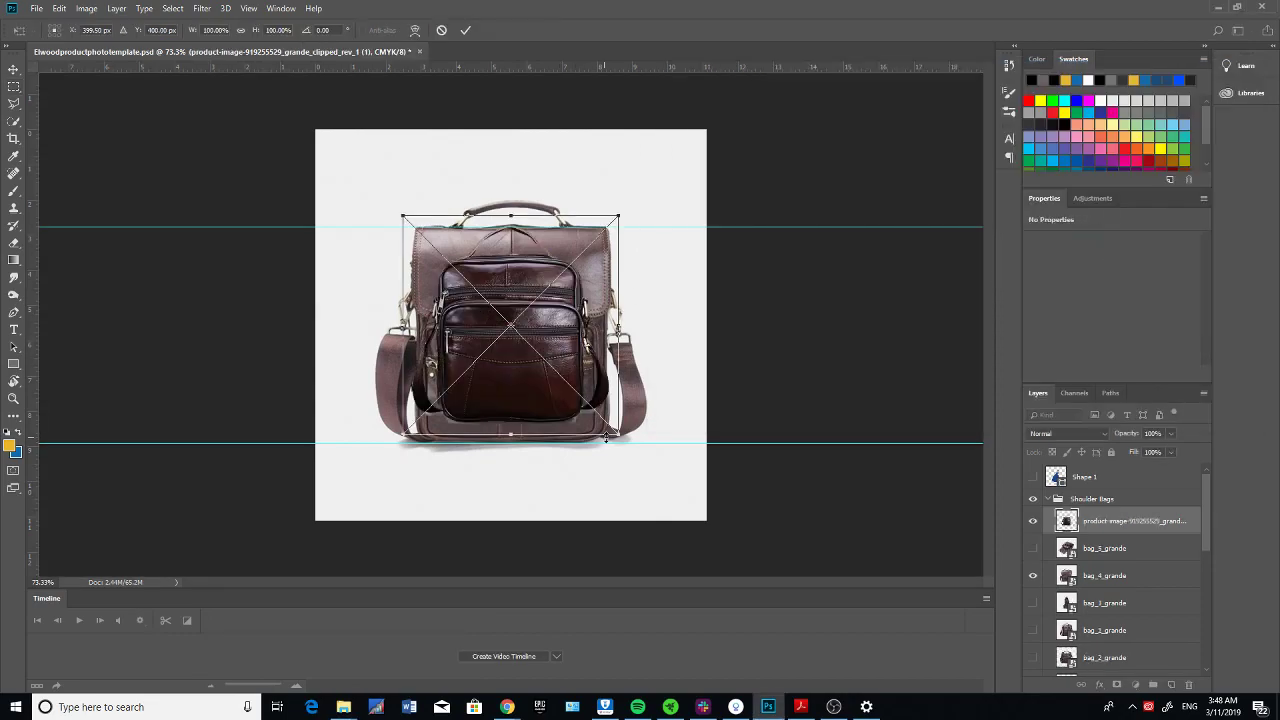
Step: Scale the placed front-view bag cutout to about 132%, centre it horizontally with its body between the guides, and commit the placement
left_click_drag(626, 438, 663, 450)
left_click_drag(537, 400, 531, 395)
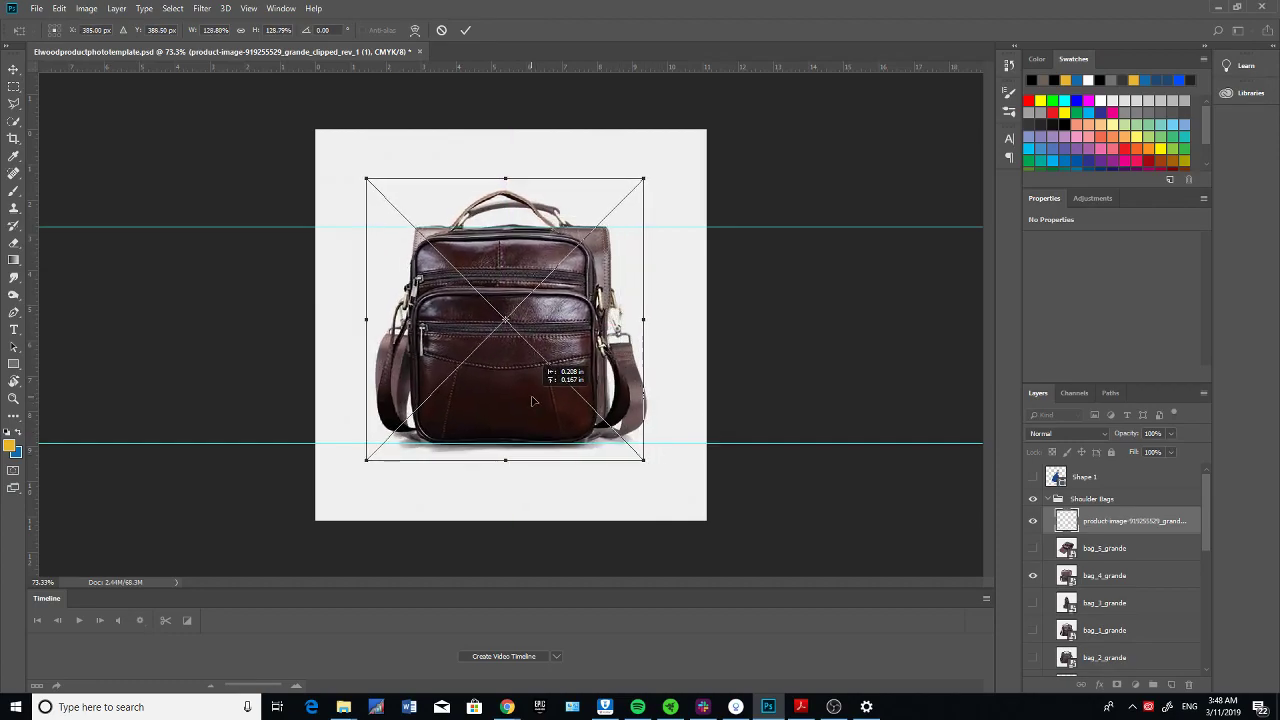
left_click(645, 171, "alt")
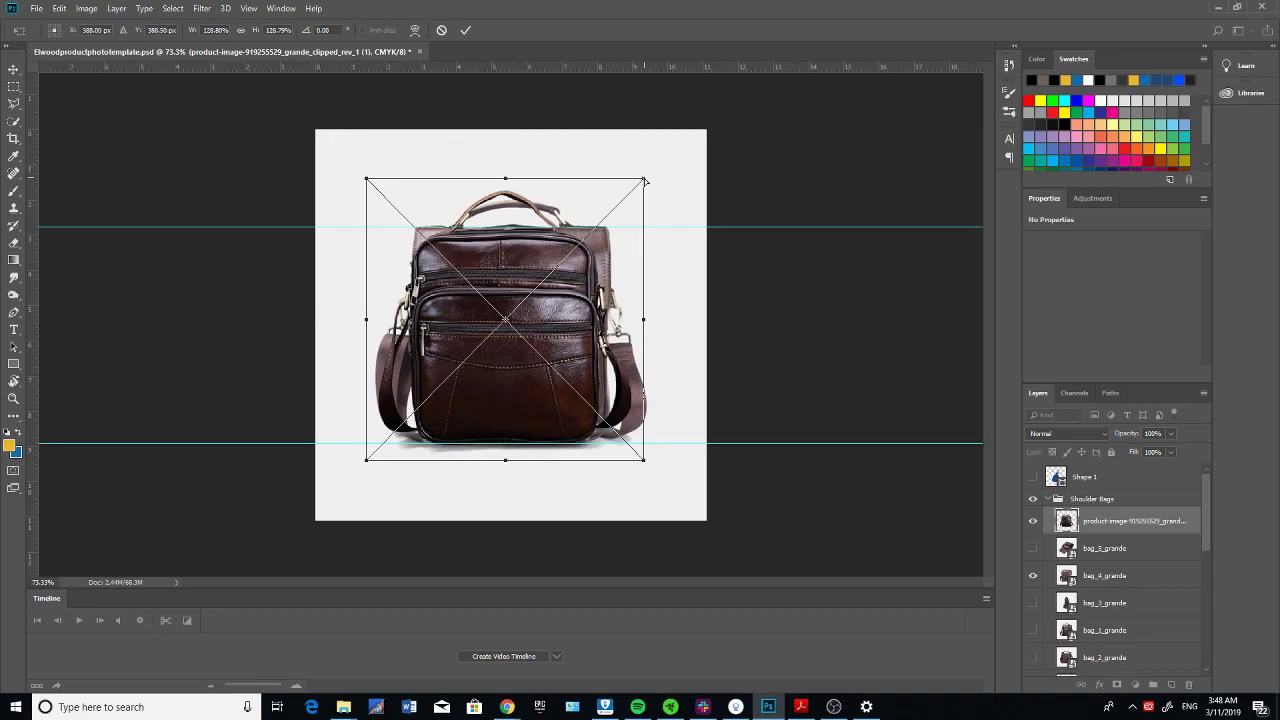
left_click_drag(644, 181, 651, 174)
mouse_move(546, 382)
left_mouse_down()
mouse_move(546, 430)
mouse_move(545, 376)
left_mouse_up()
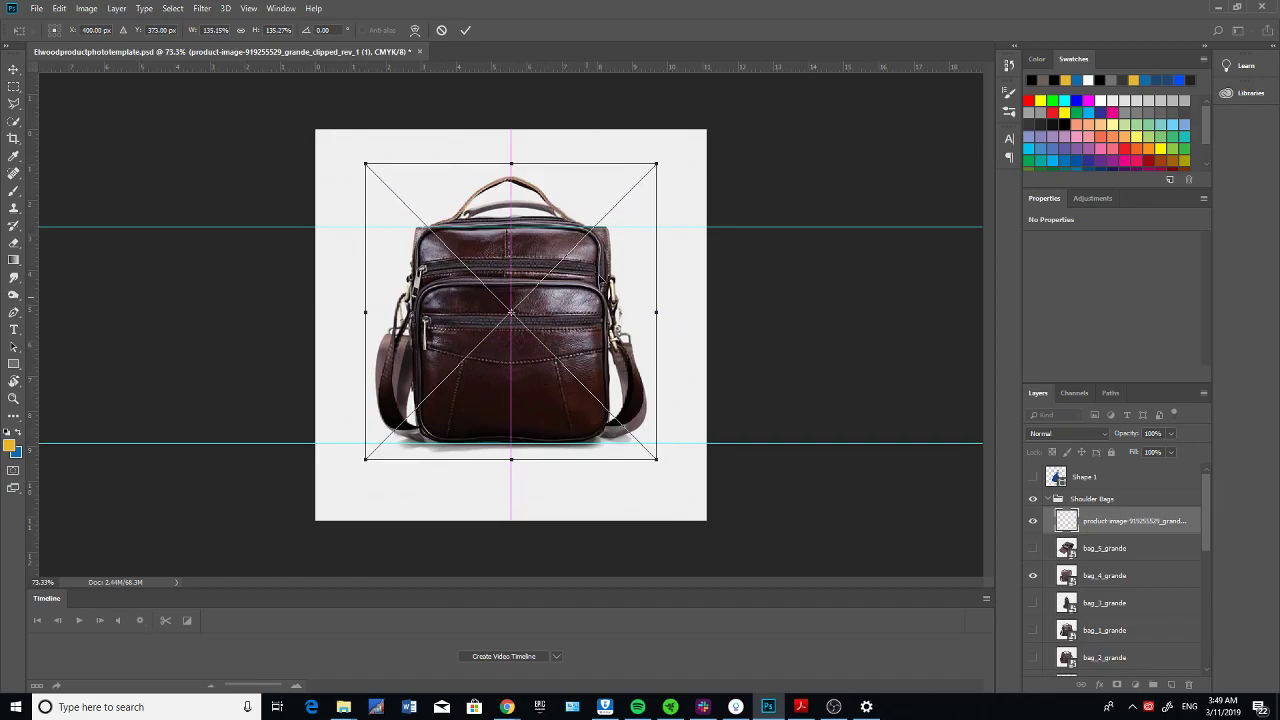
left_click_drag(656, 160, 653, 167)
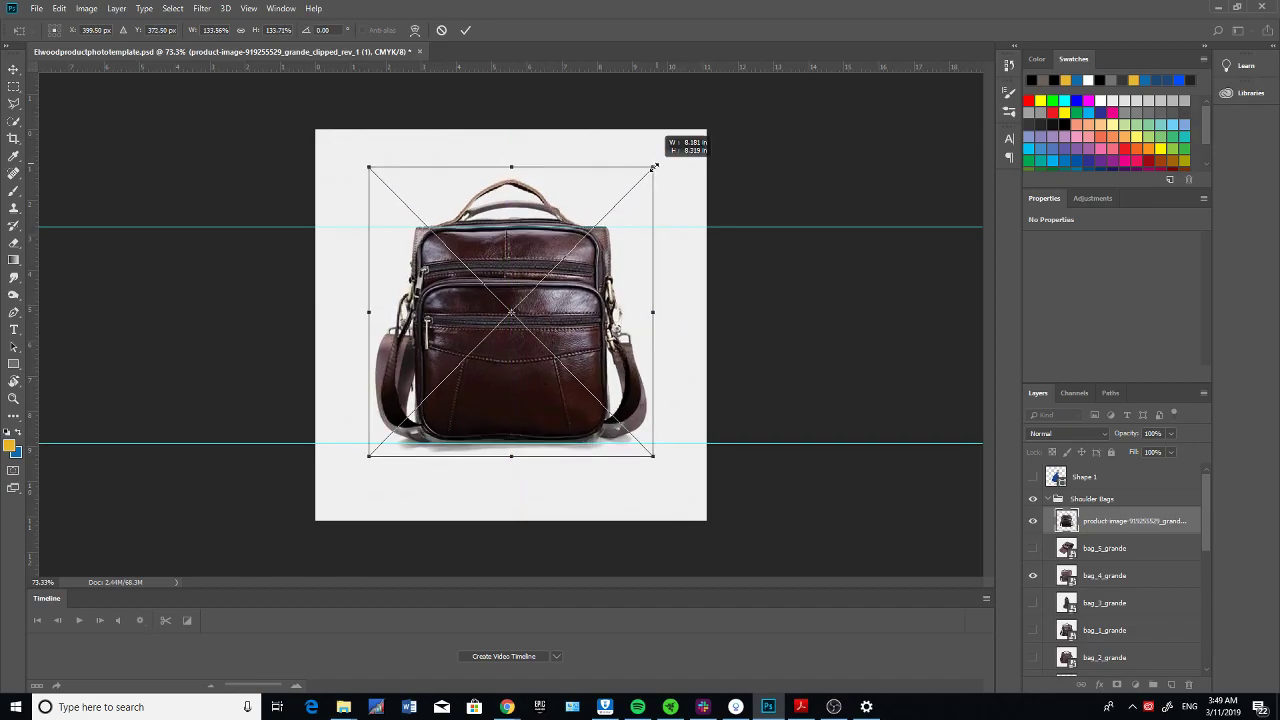
left_click_drag(563, 312, 556, 324)
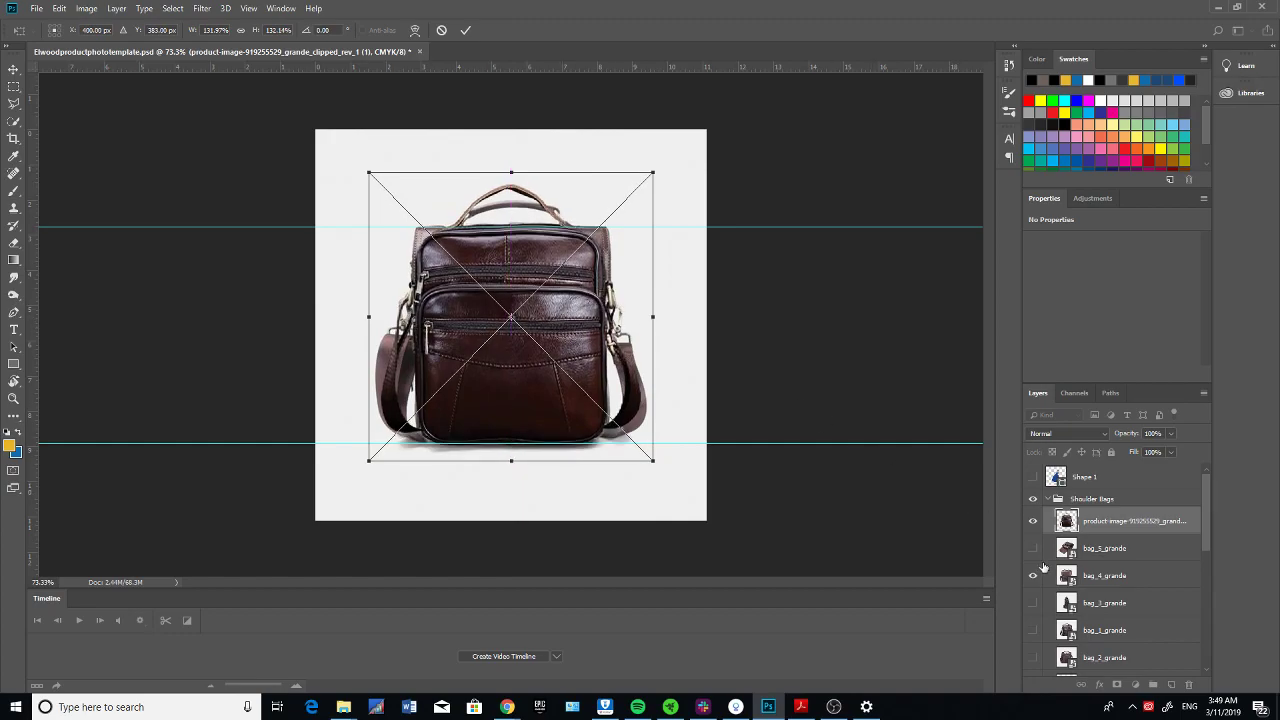
key("Return")
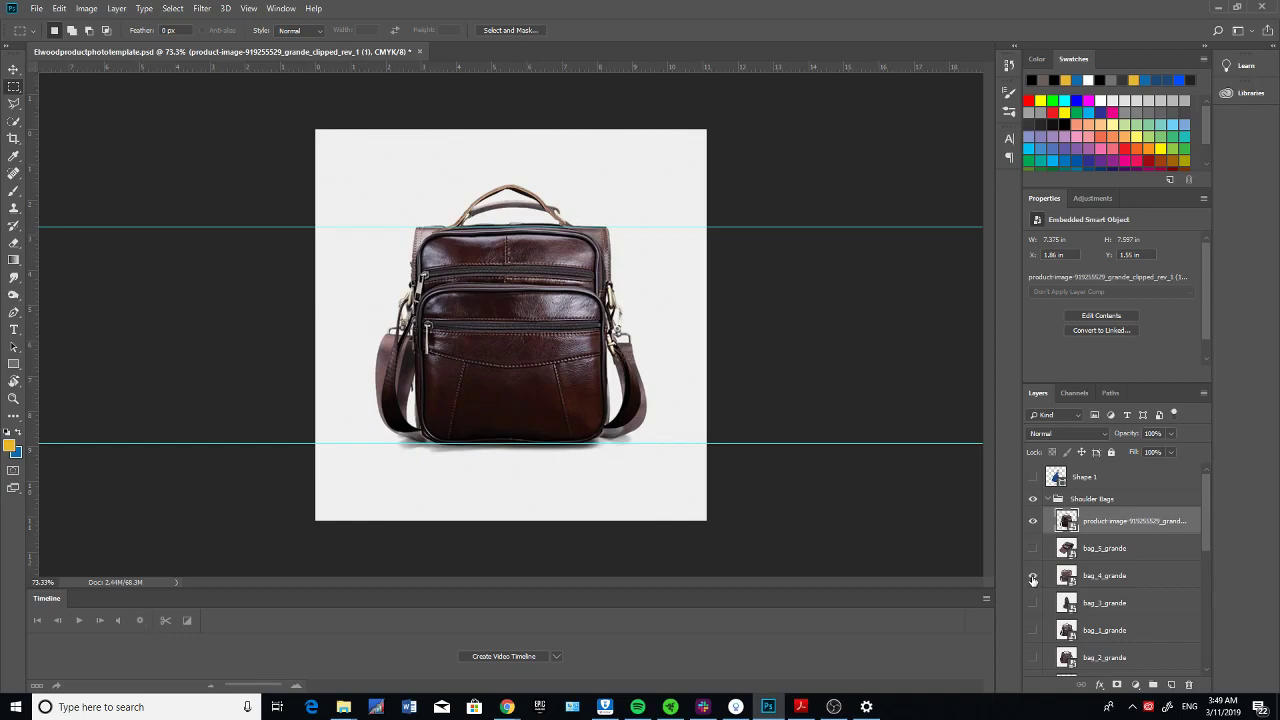
Step: Hide the bag_4_grande and front-view cutout layers and show bag_3_grande as the side-view size reference
left_click(1033, 578)
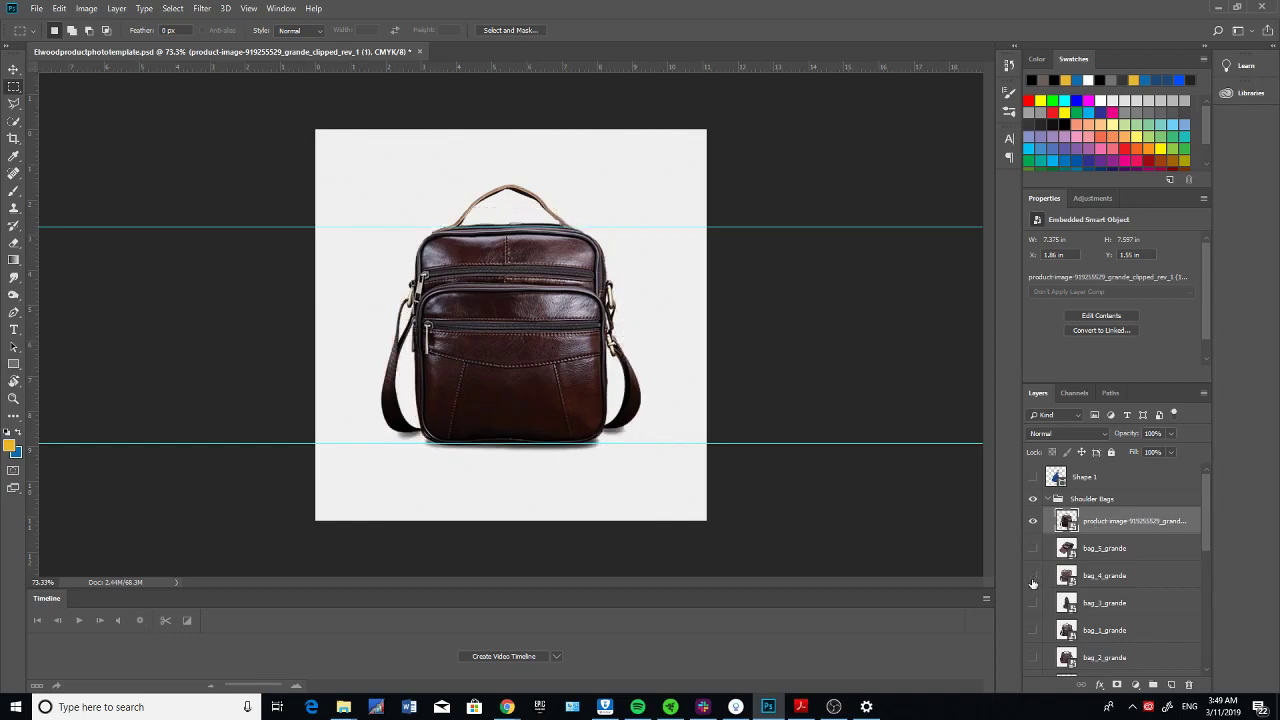
left_click(1033, 577)
left_click(1033, 521)
left_click(1033, 576)
left_click(1033, 603)
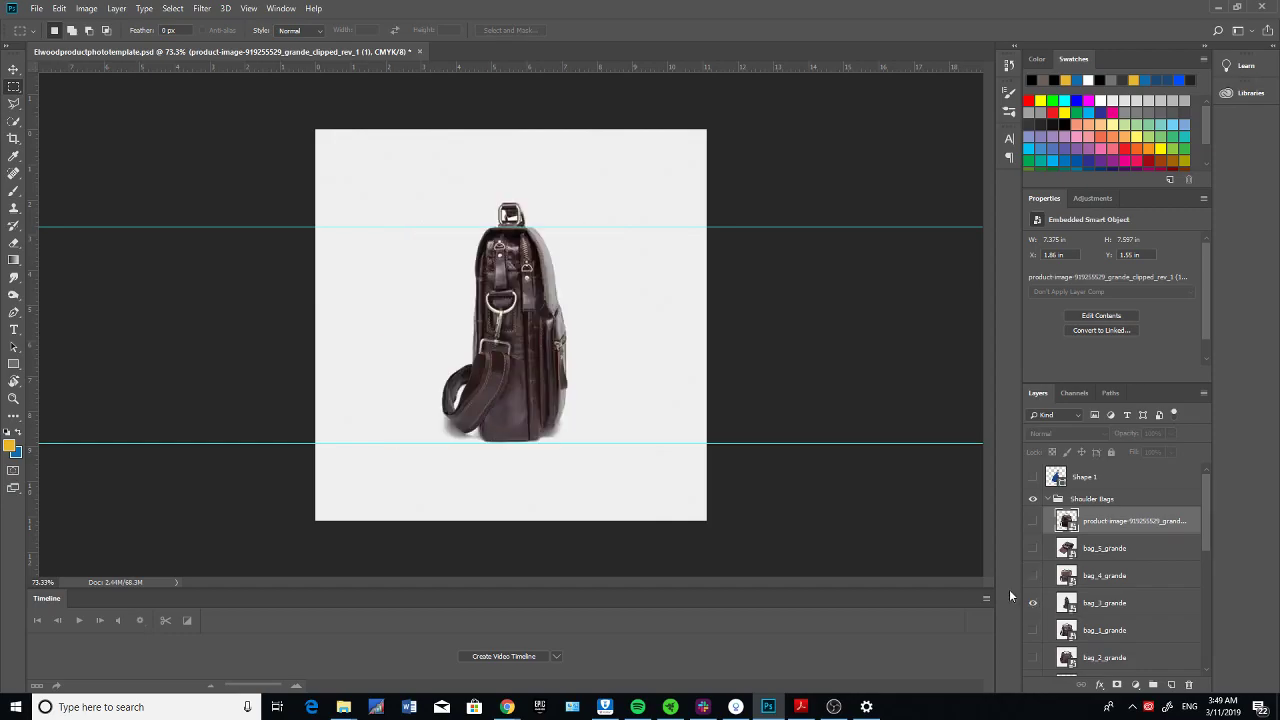
key("alt+Tab")
left_click_drag(955, 165, 534, 343)
key("Return")
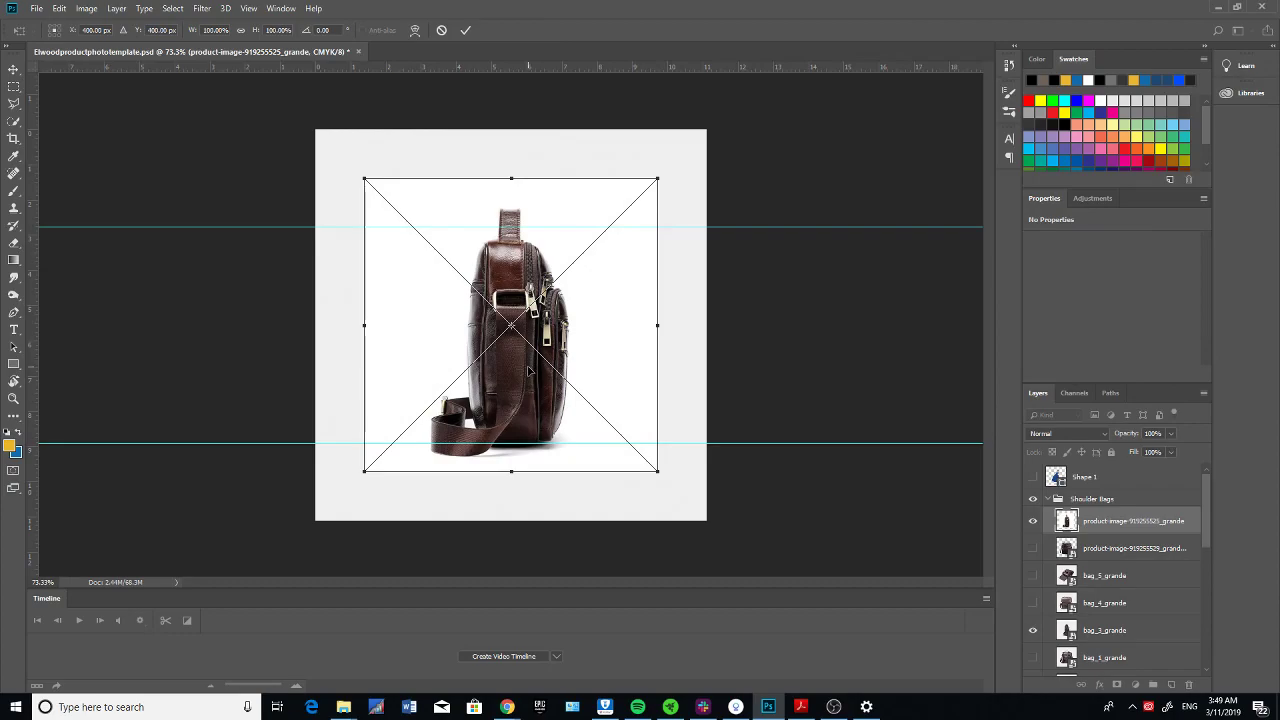
key("Escape")
Step: Place product-image-919255525_grande_clipped_rev_1.png from the Beatles Maroon Shoulder Bag folder into the Photoshop template
key("alt+Tab")
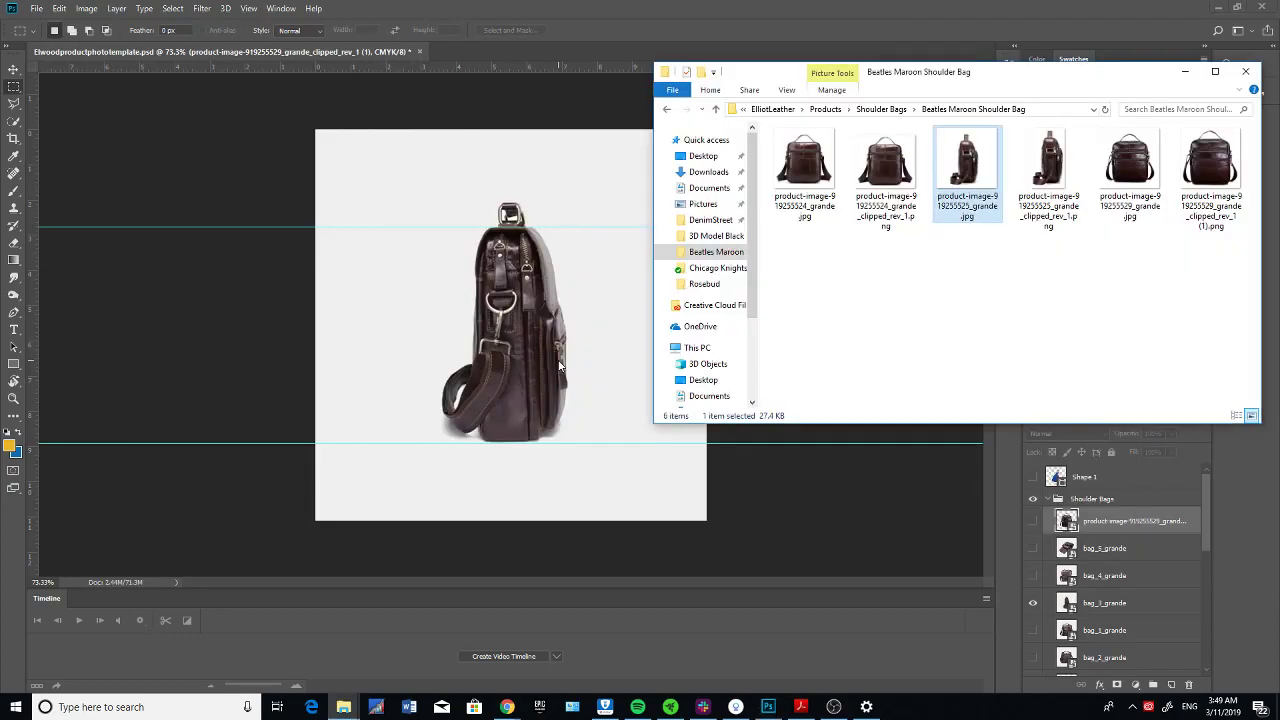
left_click(927, 283)
left_click_drag(1048, 168, 548, 376)
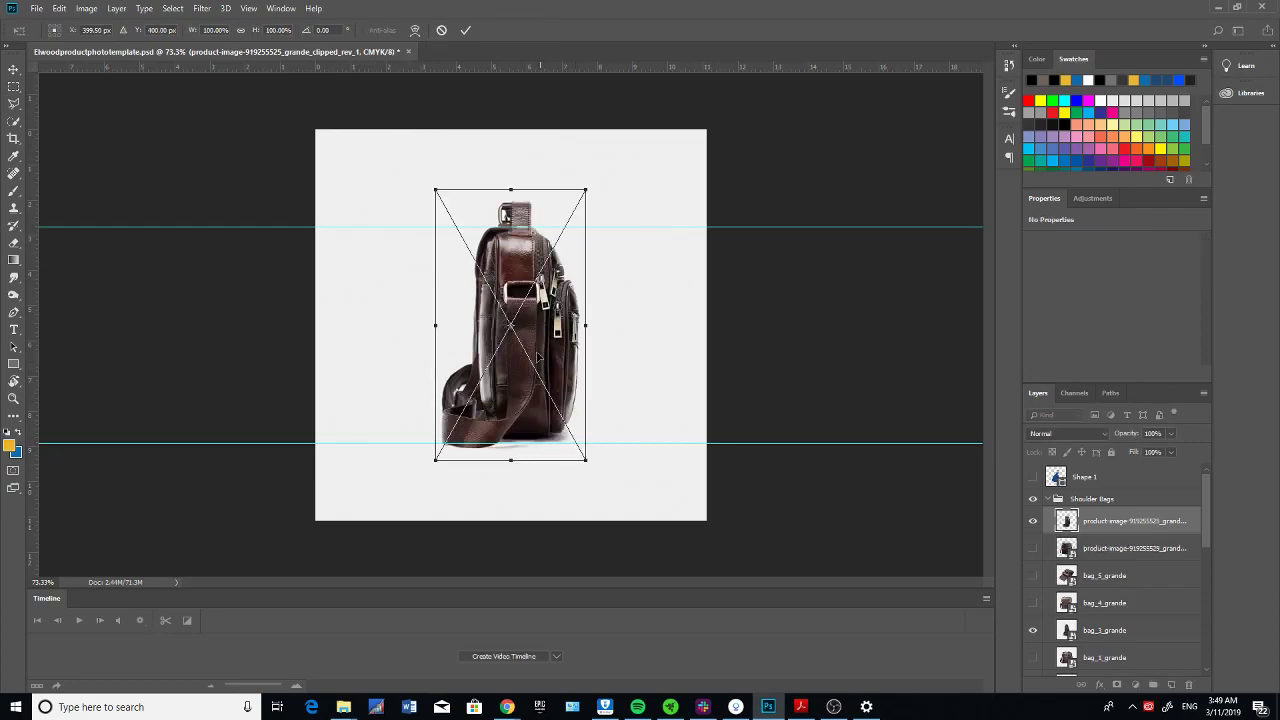
Step: Scale the side-view cutout to about 101%, align it with the bag_3_grande reference between the guides, and commit the placement
left_click_drag(557, 357, 545, 357)
left_click_drag(578, 189, 581, 186)
left_click_drag(518, 330, 519, 326)
key("alt+Tab")
key("alt+Tab")
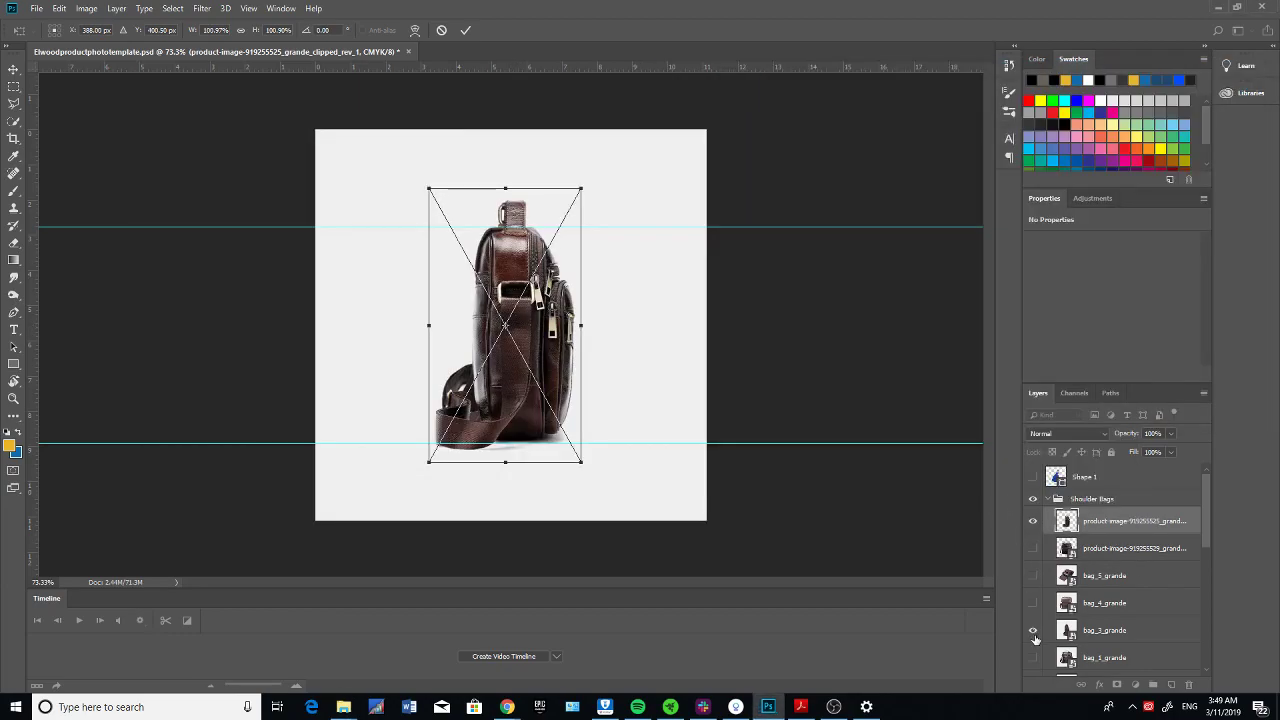
key("m")
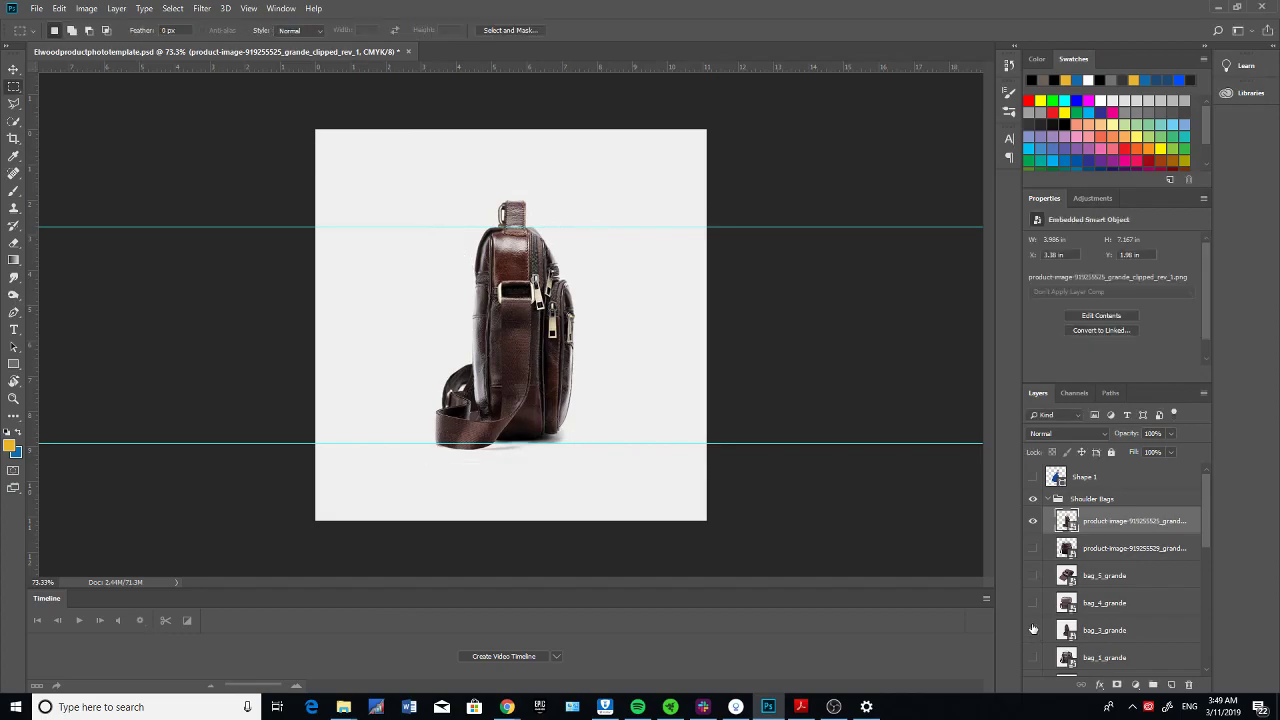
Step: Hide the bag_3_grande and side-view cutout layers and show bag_2_grande as the back-view size reference
left_click(1033, 629)
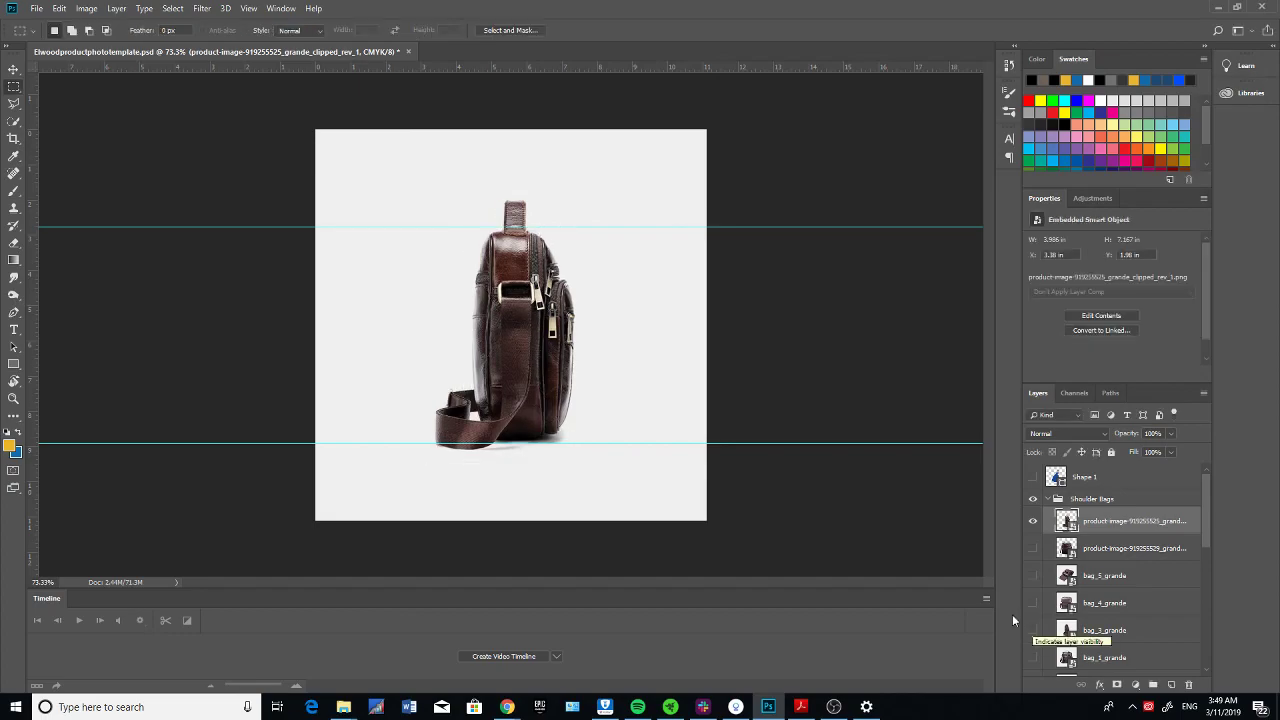
key("alt+Tab")
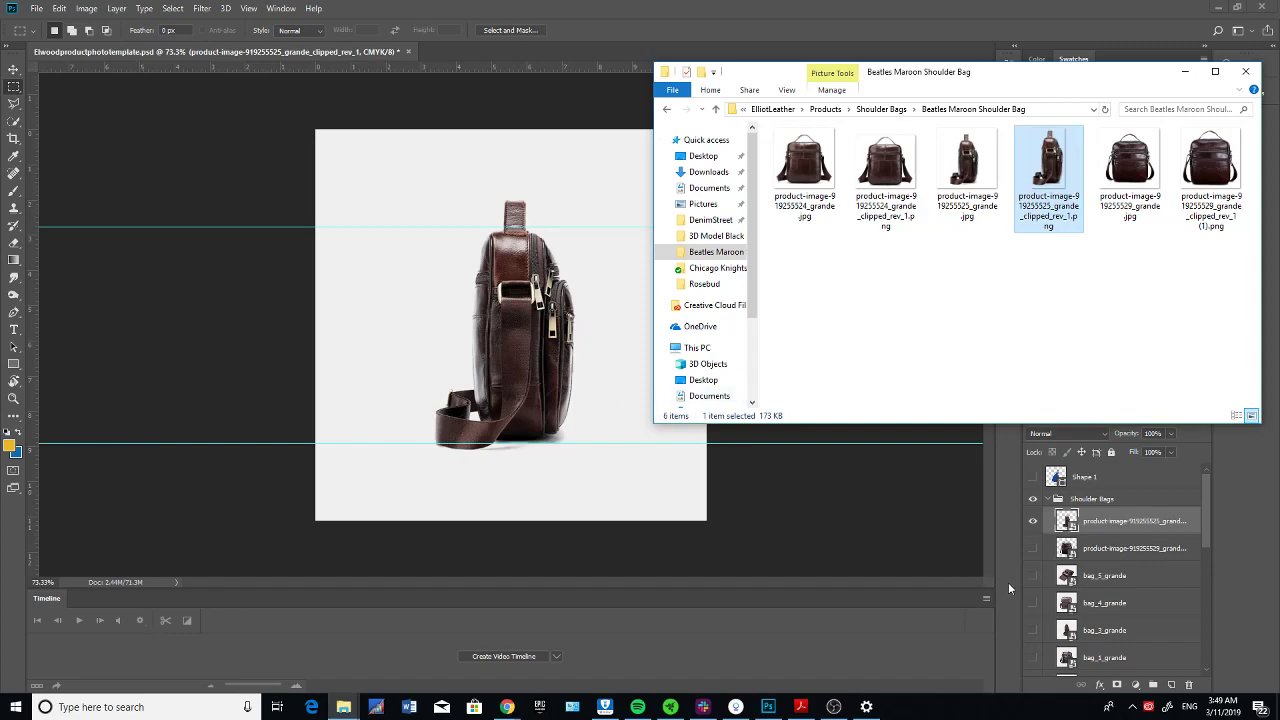
left_click(1033, 520)
key("alt+Tab")
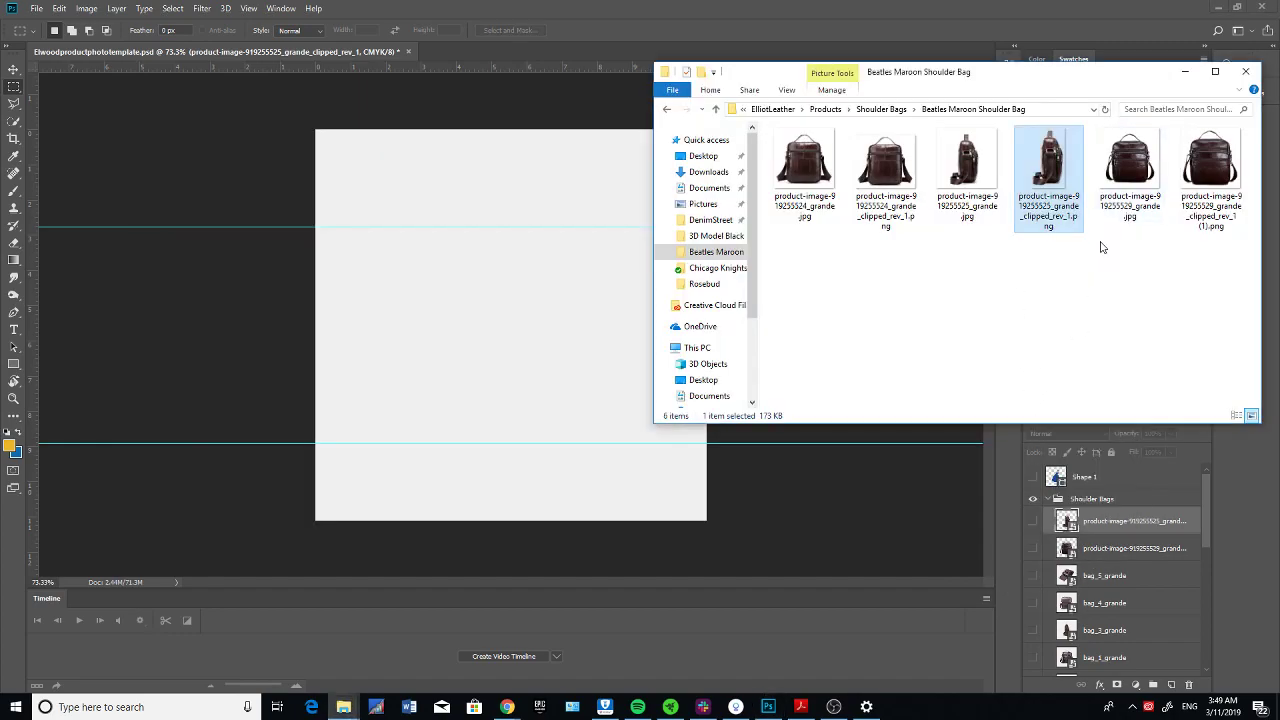
key("alt+Tab")
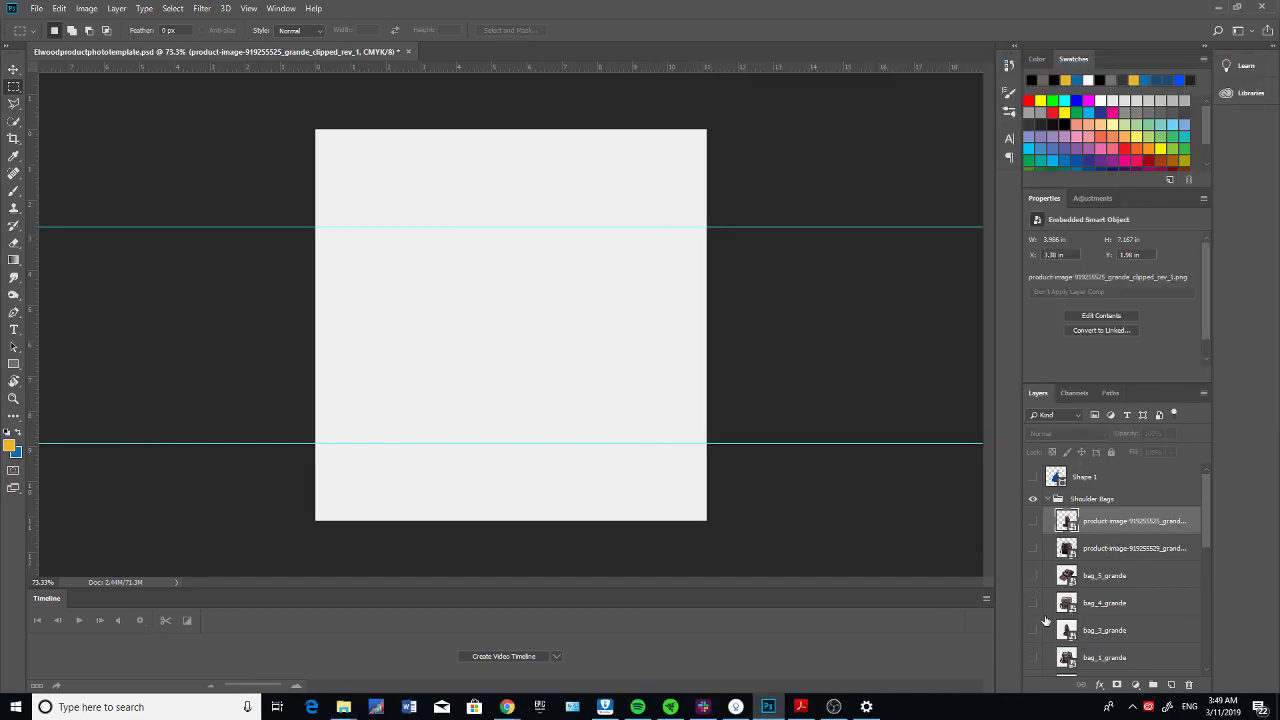
left_click(1036, 658)
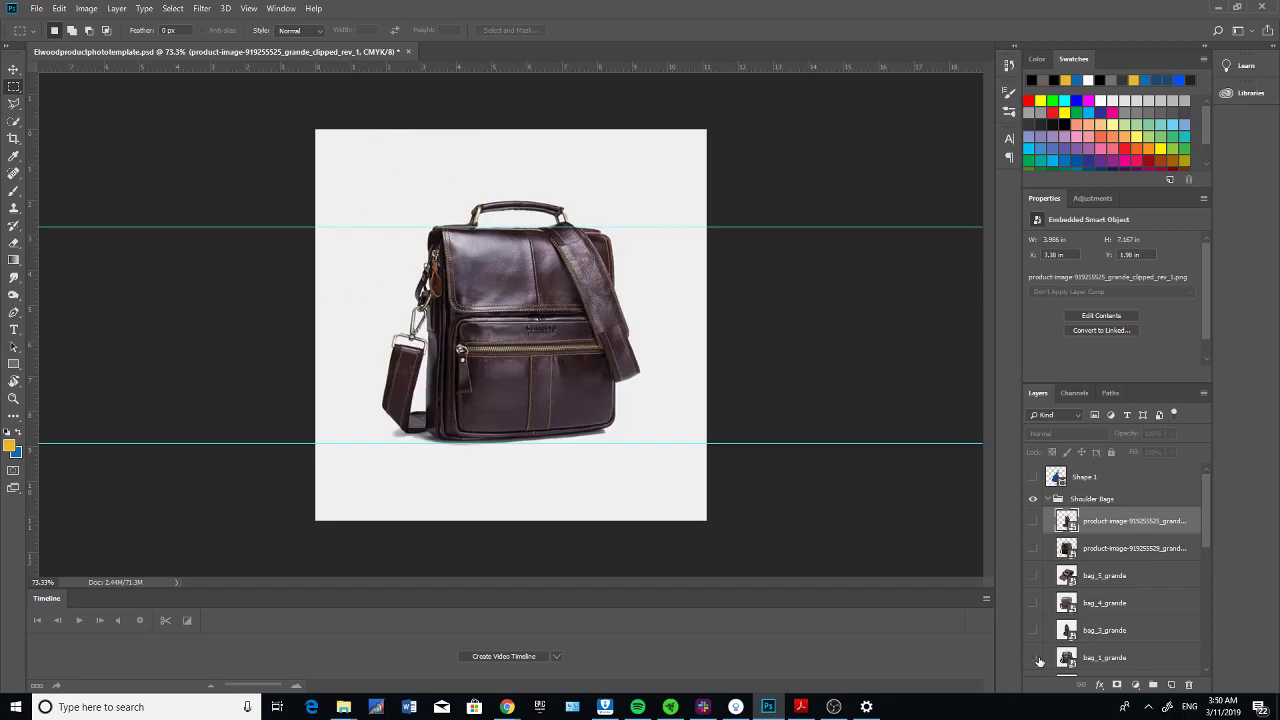
left_click(1036, 658)
left_click(1034, 603)
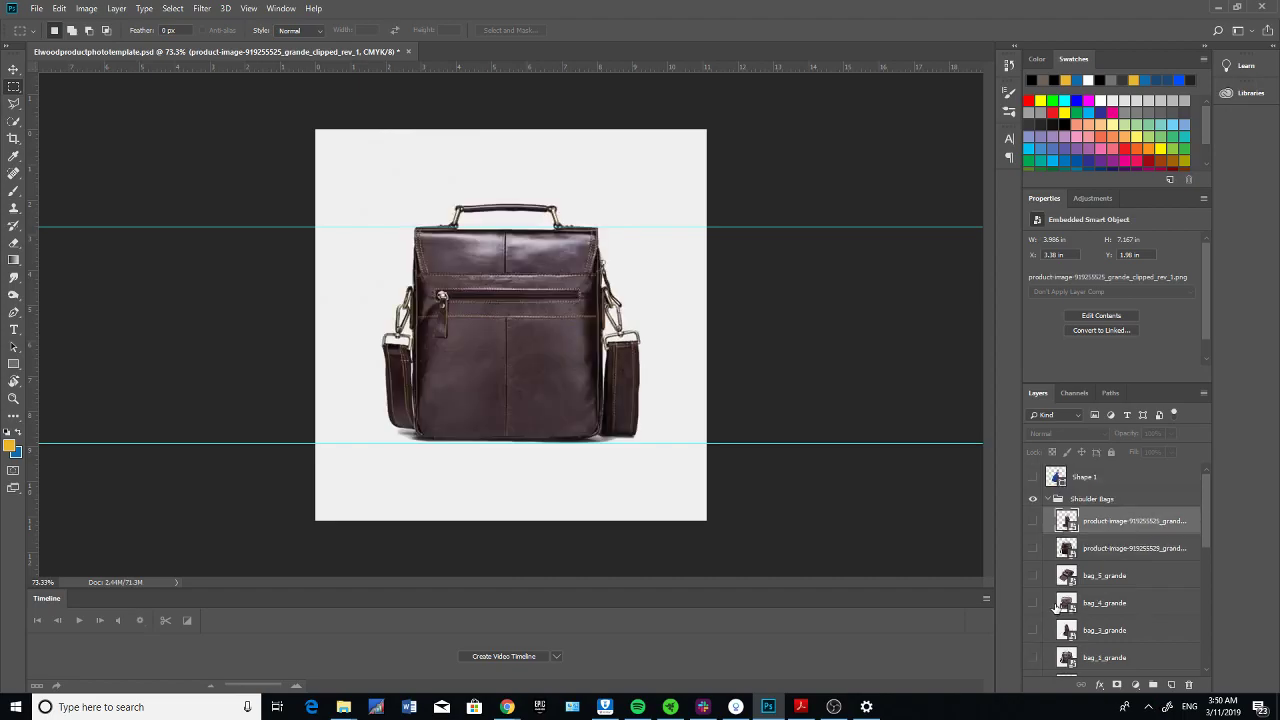
key("alt+Tab")
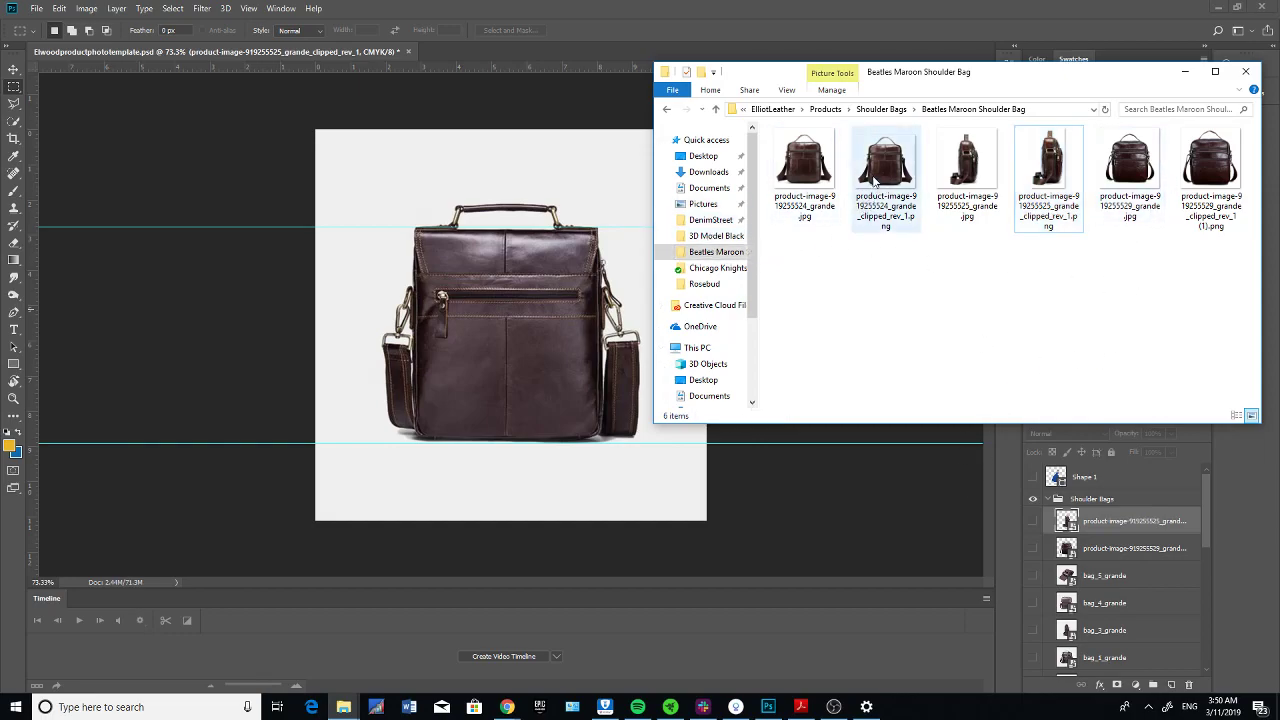
left_click_drag(876, 180, 469, 345)
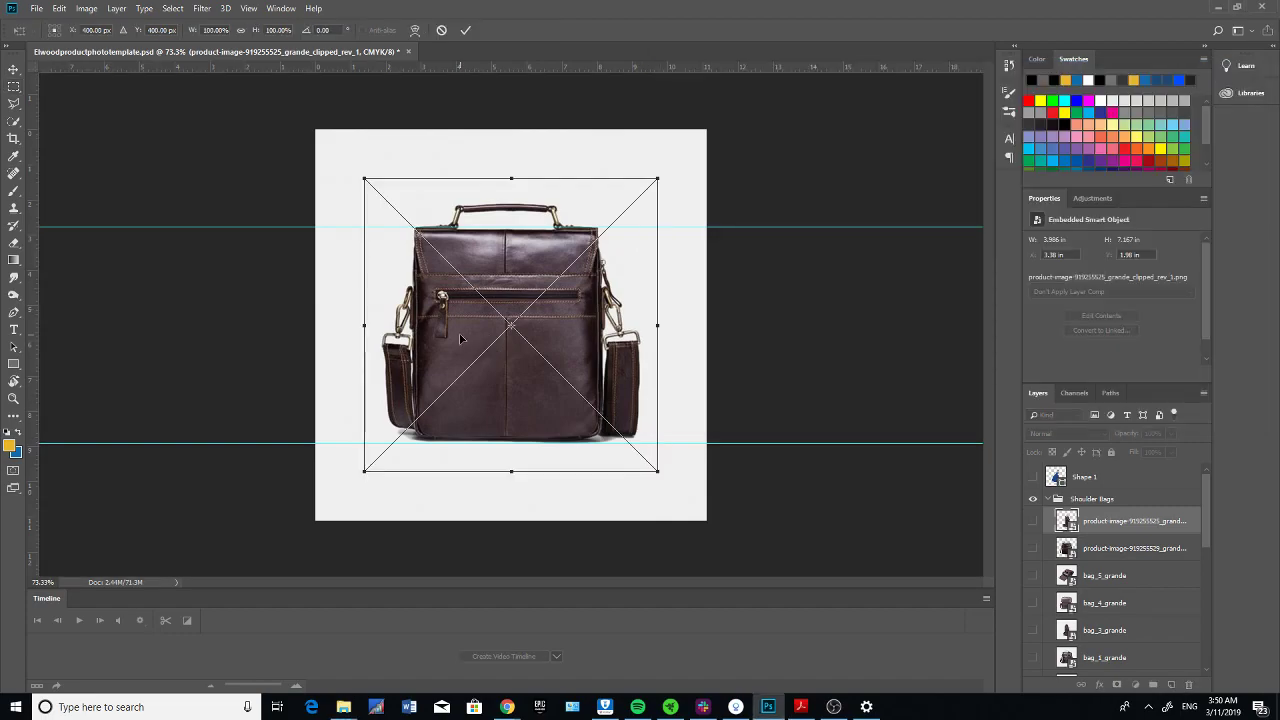
key("Return")
Step: Place product-image-919255524_grande_clipped_rev_1.png from the product folder into the Photoshop template
key("alt+Tab")
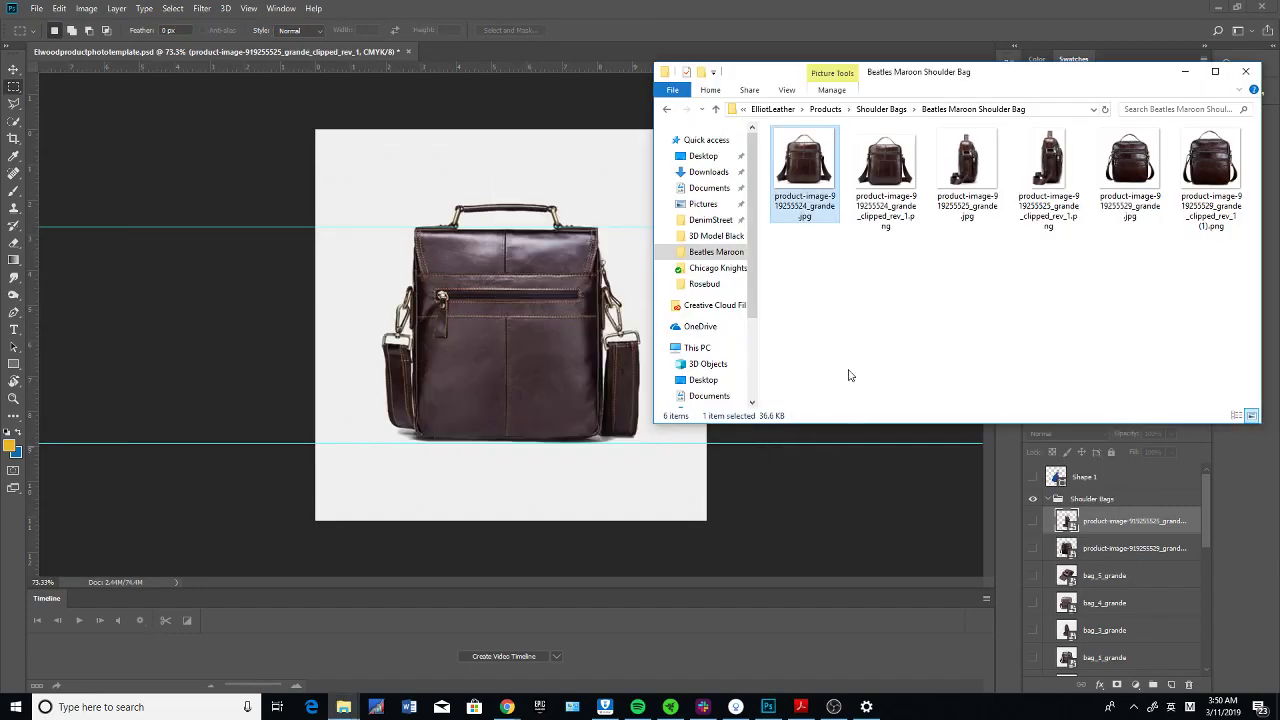
left_click(897, 183)
left_click_drag(880, 178, 544, 382)
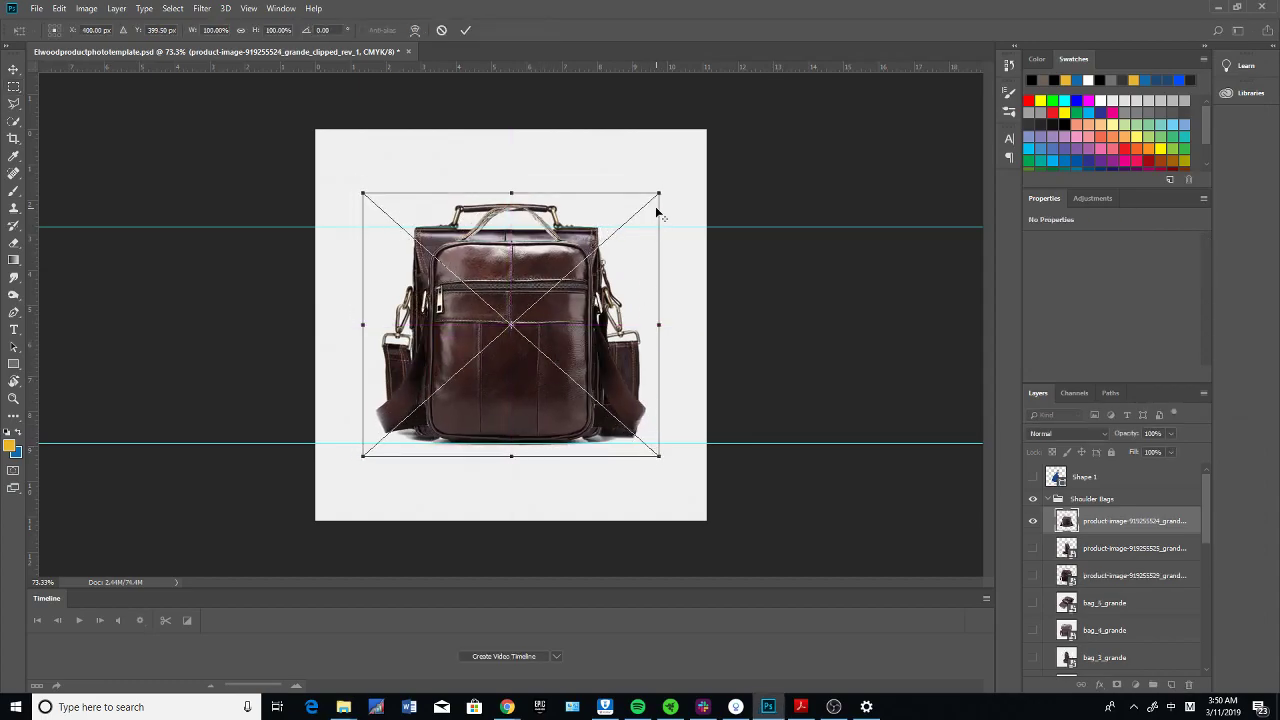
Step: Scale the back-view cutout to about 108%, centre it horizontally with its body between the guides, and commit the placement
left_click_drag(660, 190, 677, 170)
left_click_drag(525, 368, 516, 358)
left_click_drag(666, 169, 662, 172)
left_click_drag(530, 354, 529, 348)
left_click_drag(661, 167, 659, 172)
left_click_drag(504, 325, 523, 326)
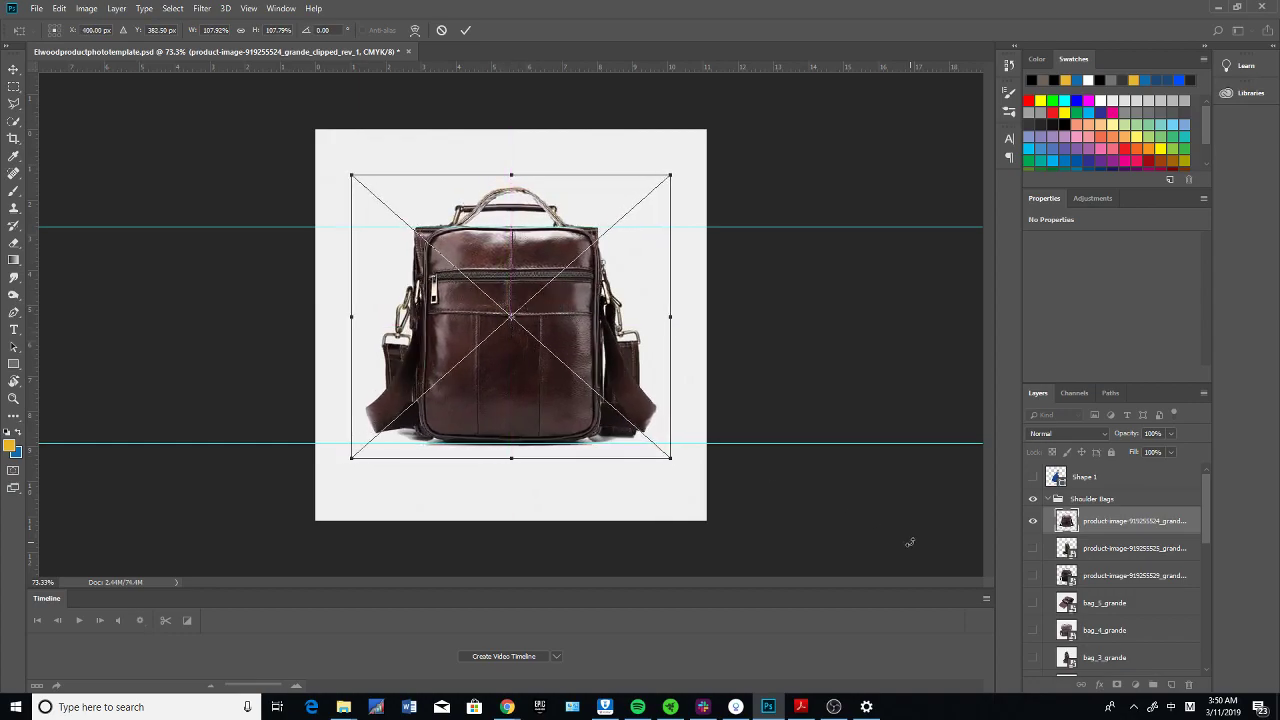
key("Return")
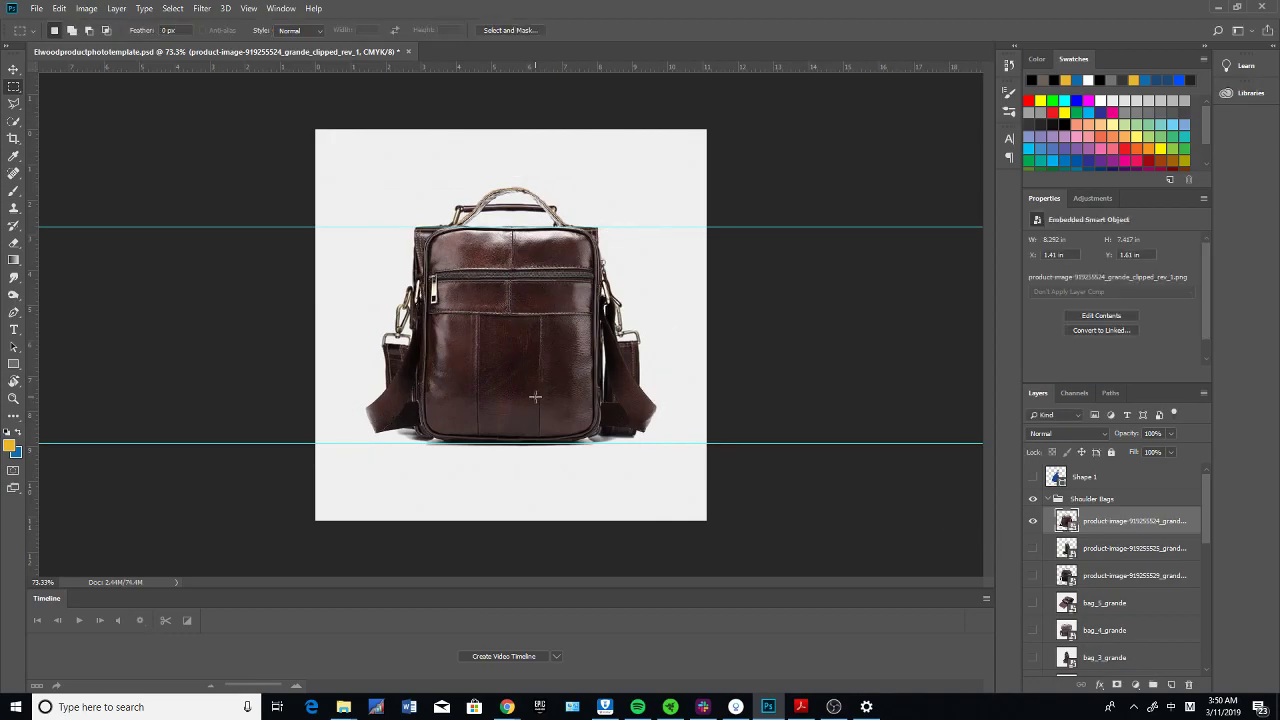
Step: Hide the bag_2_grande reference layer so only the back-view cutout shows on the template background
scroll(1028, 633, "down", 1)
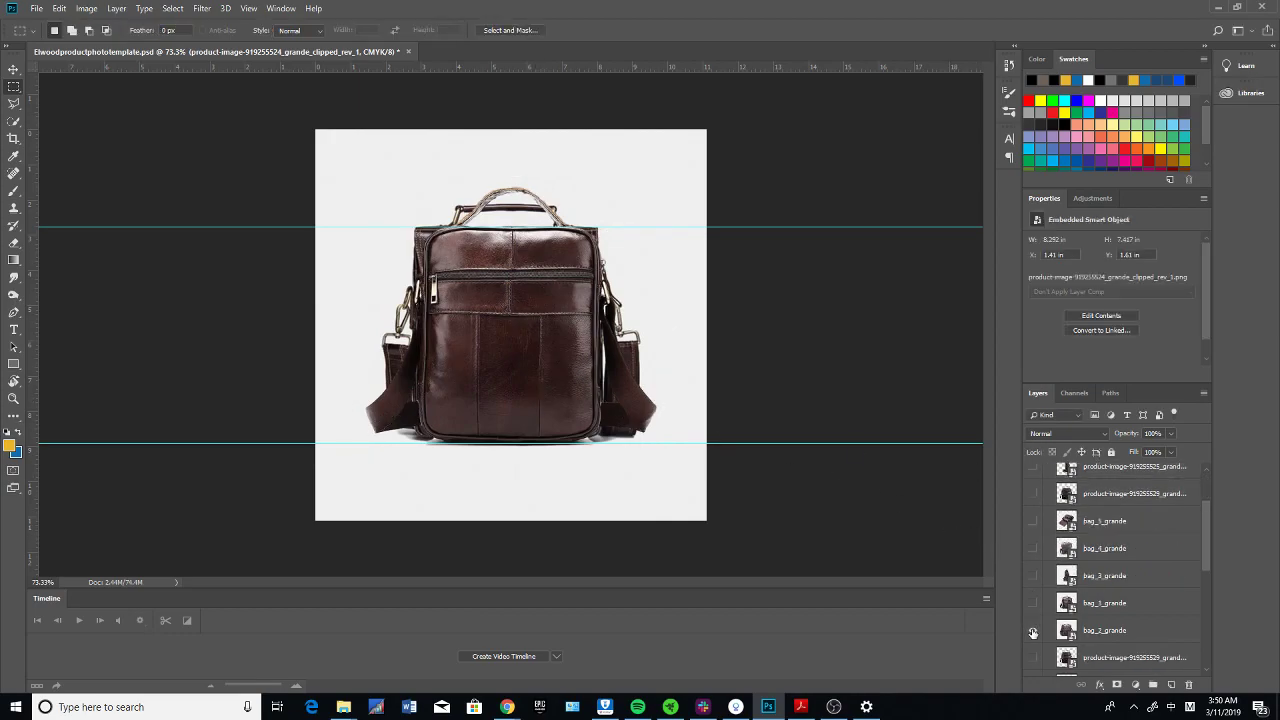
left_click(1033, 631)
scroll(1055, 563, "up", 1)
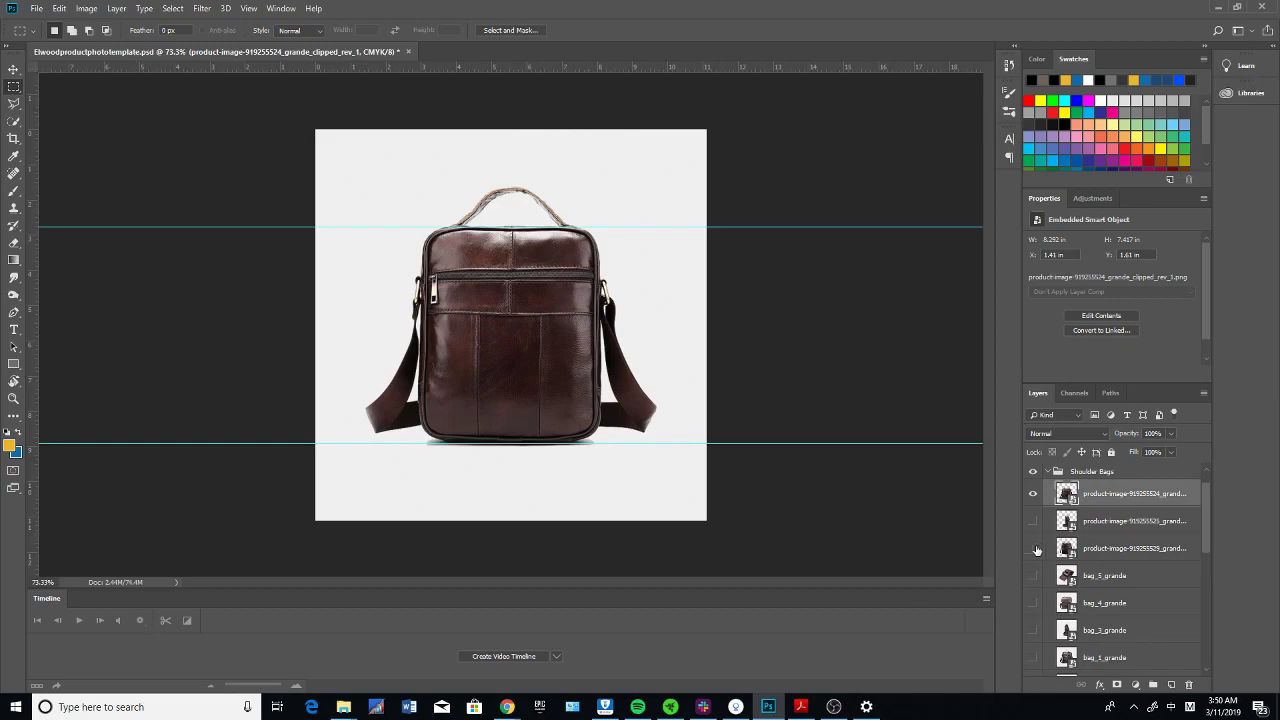
Step: Export the back-view image to the Beatles Maroon Shoulder Bag folder, replacing product-image-919255529_grande.jpg
left_click(28, 8)
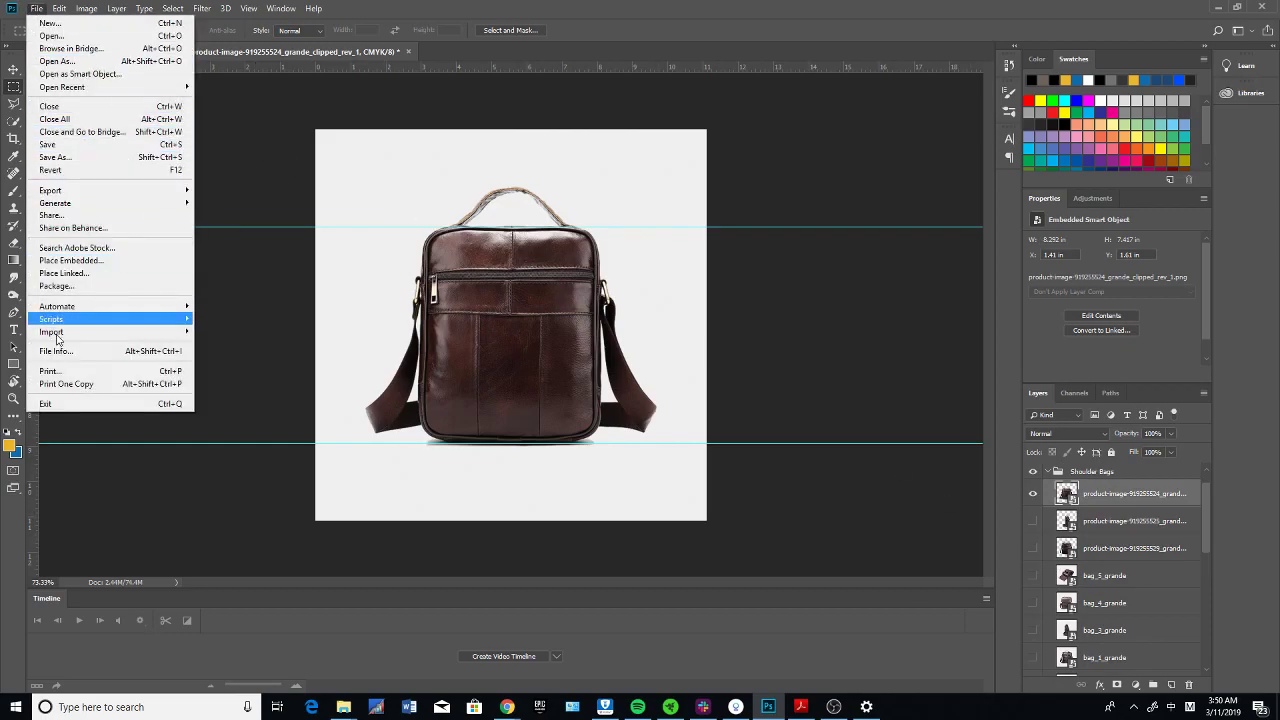
left_click(343, 707)
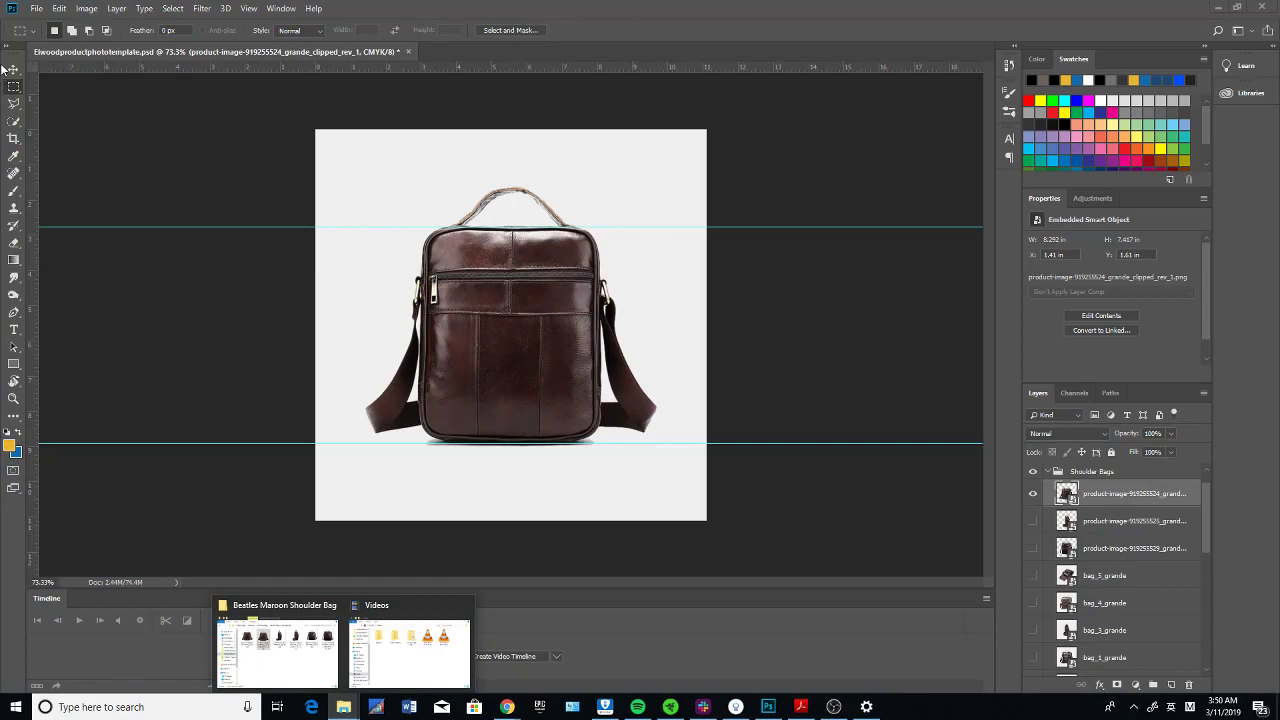
left_click(35, 8)
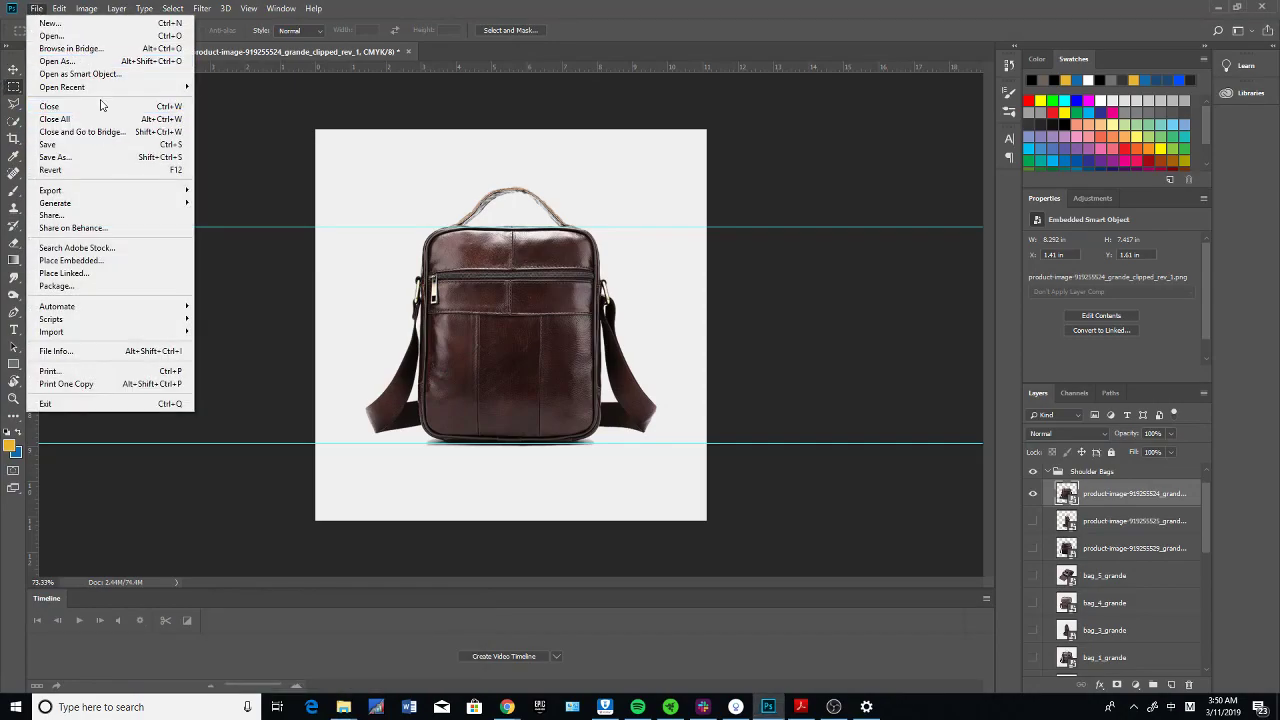
mouse_move(95, 190)
left_click(236, 190)
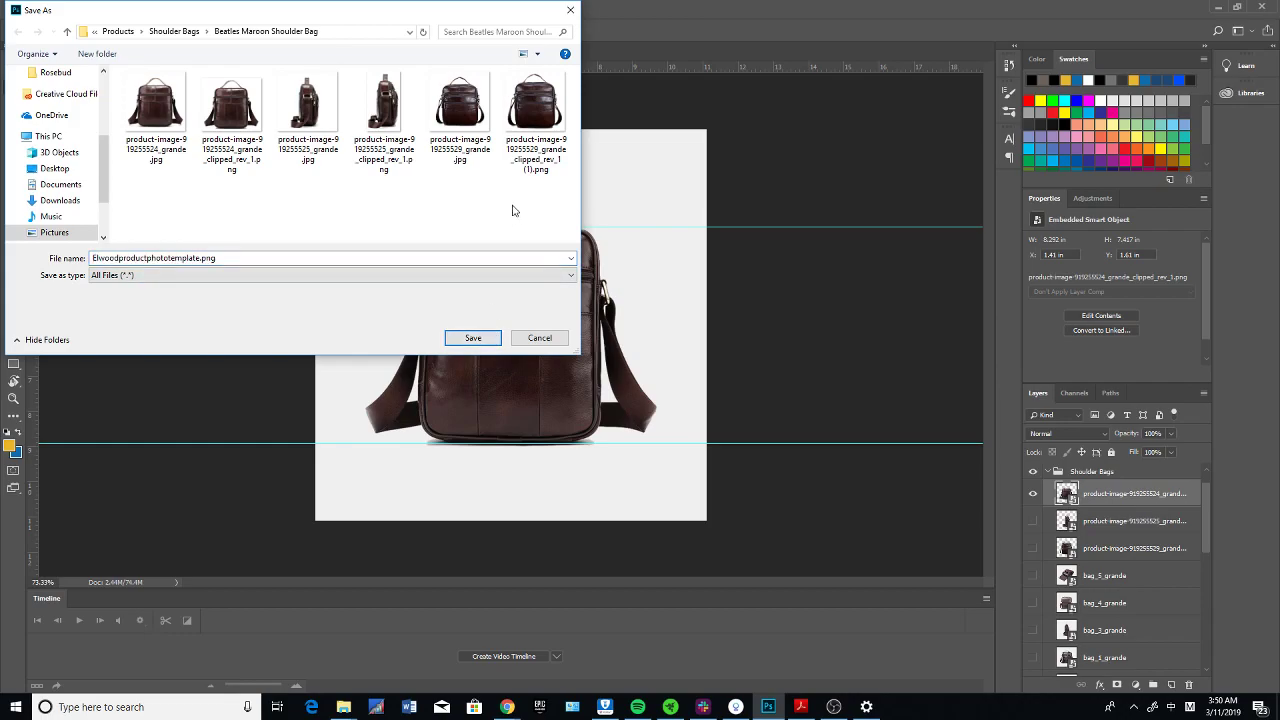
left_click(470, 125)
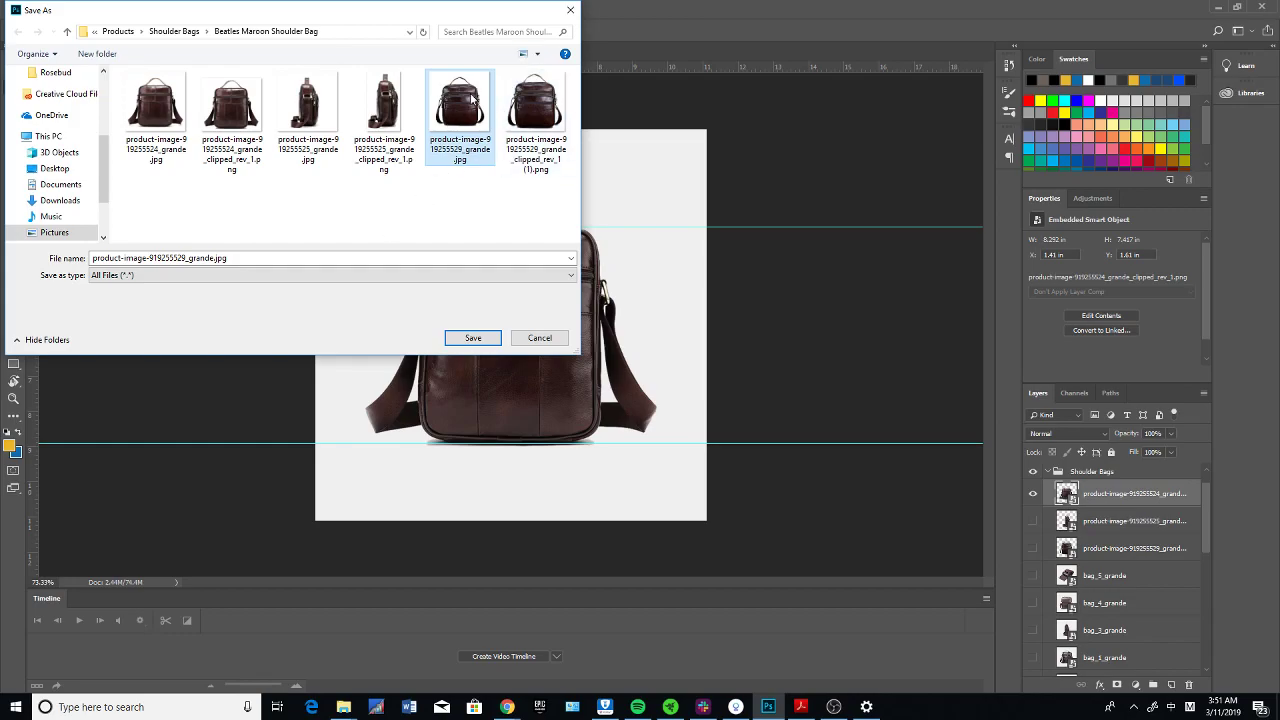
left_click(485, 344)
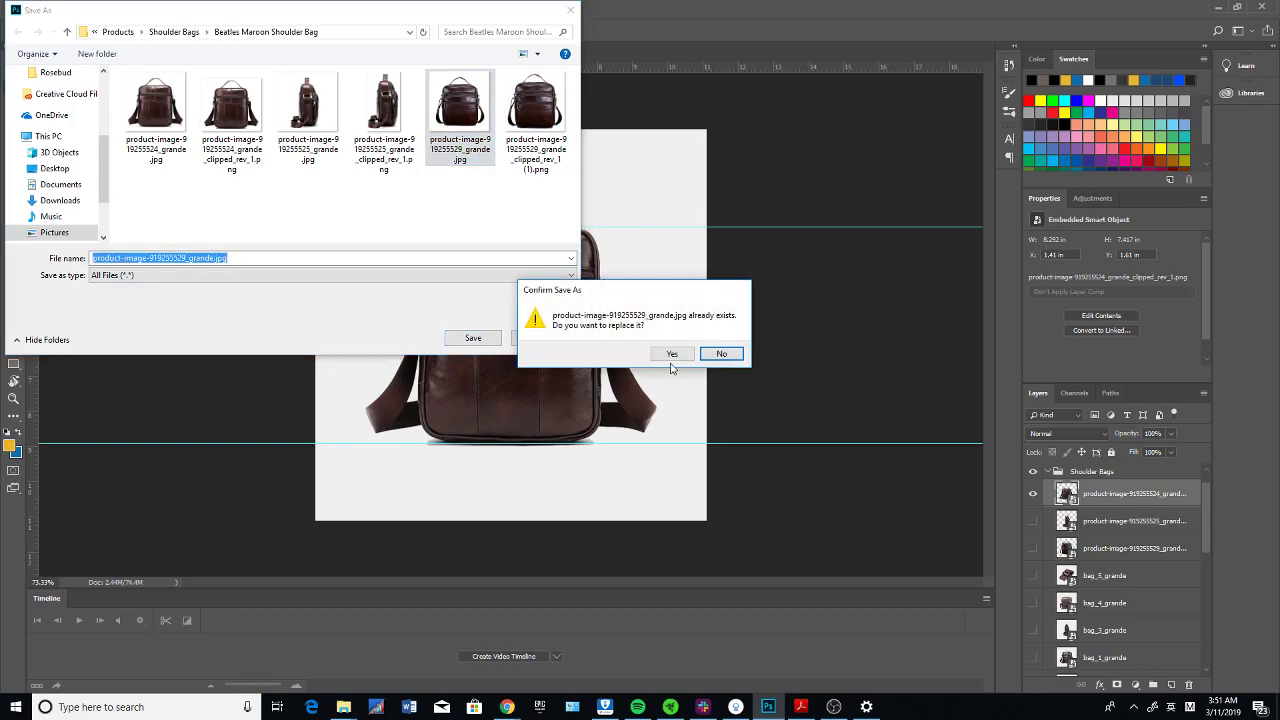
left_click(673, 353)
Step: Hide the back-view cutout layer and show the side-view cutout layer in the template
key("alt+Tab")
key("alt+Tab")
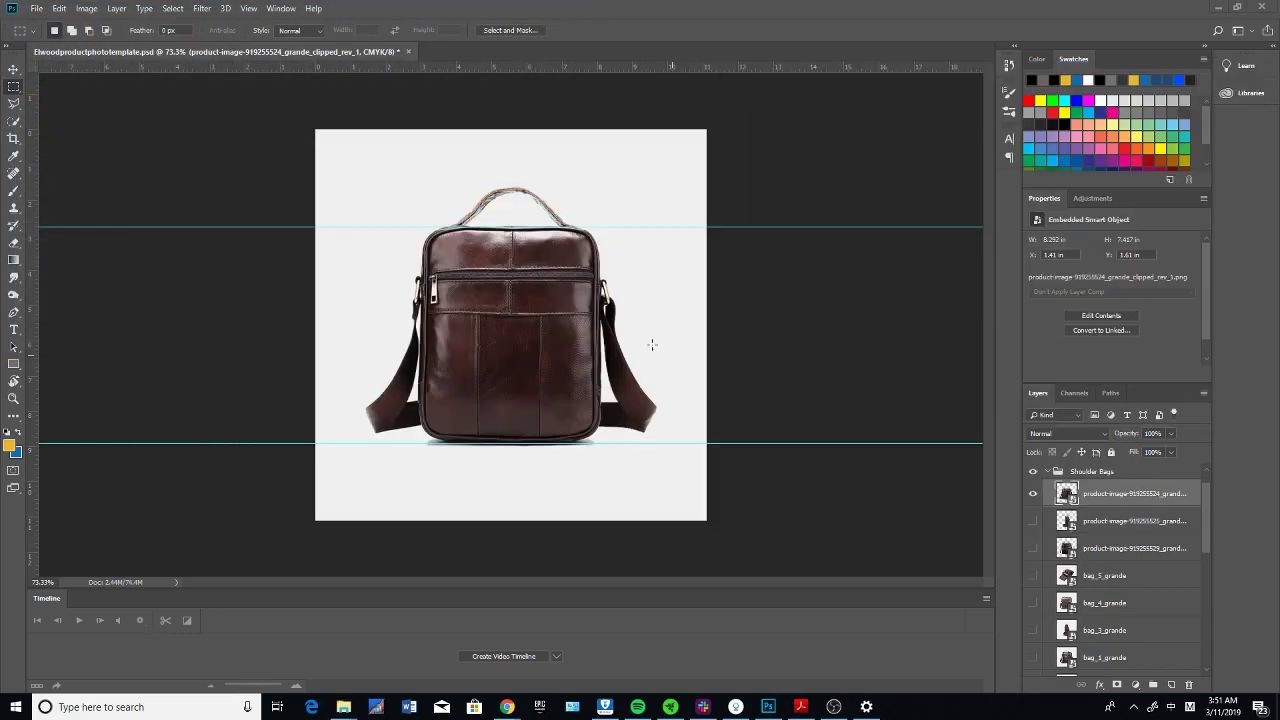
left_click(1033, 493)
left_click(1033, 520)
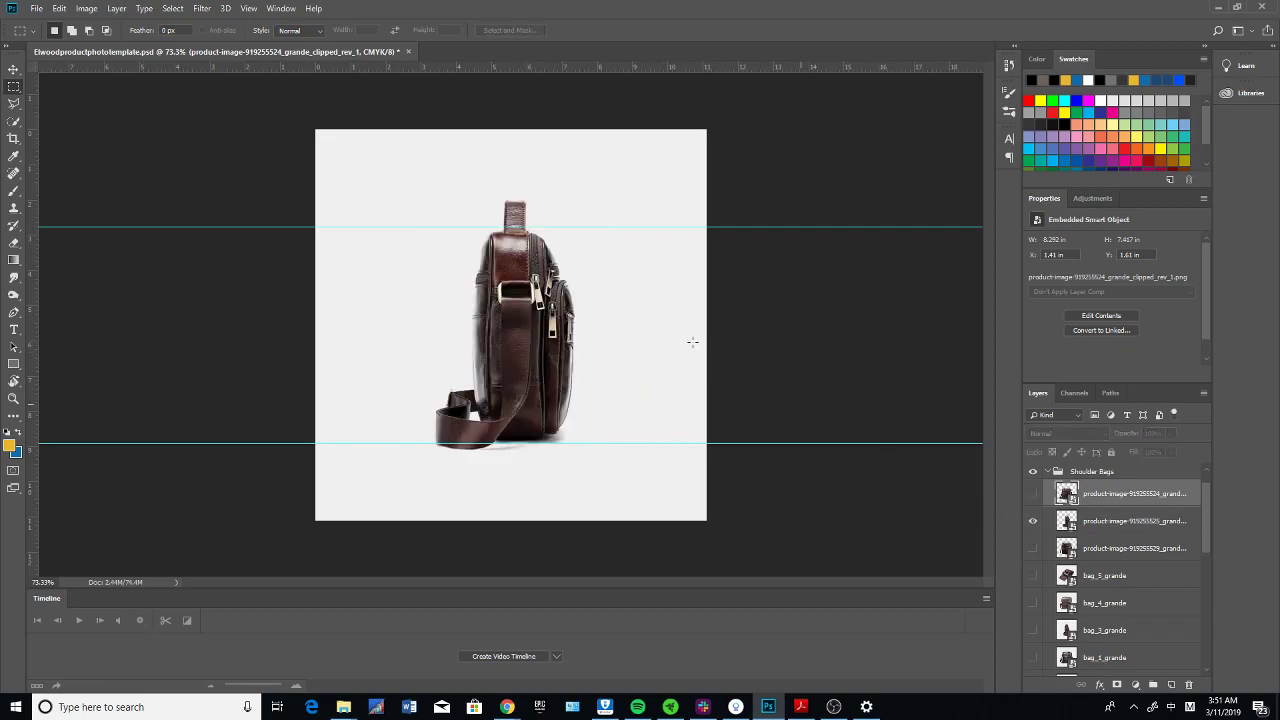
Step: Export the side-view image as PNG to the Beatles Maroon Shoulder Bag folder, using the name product-image-919255525_grande.jpg
left_click(36, 8)
mouse_move(100, 196)
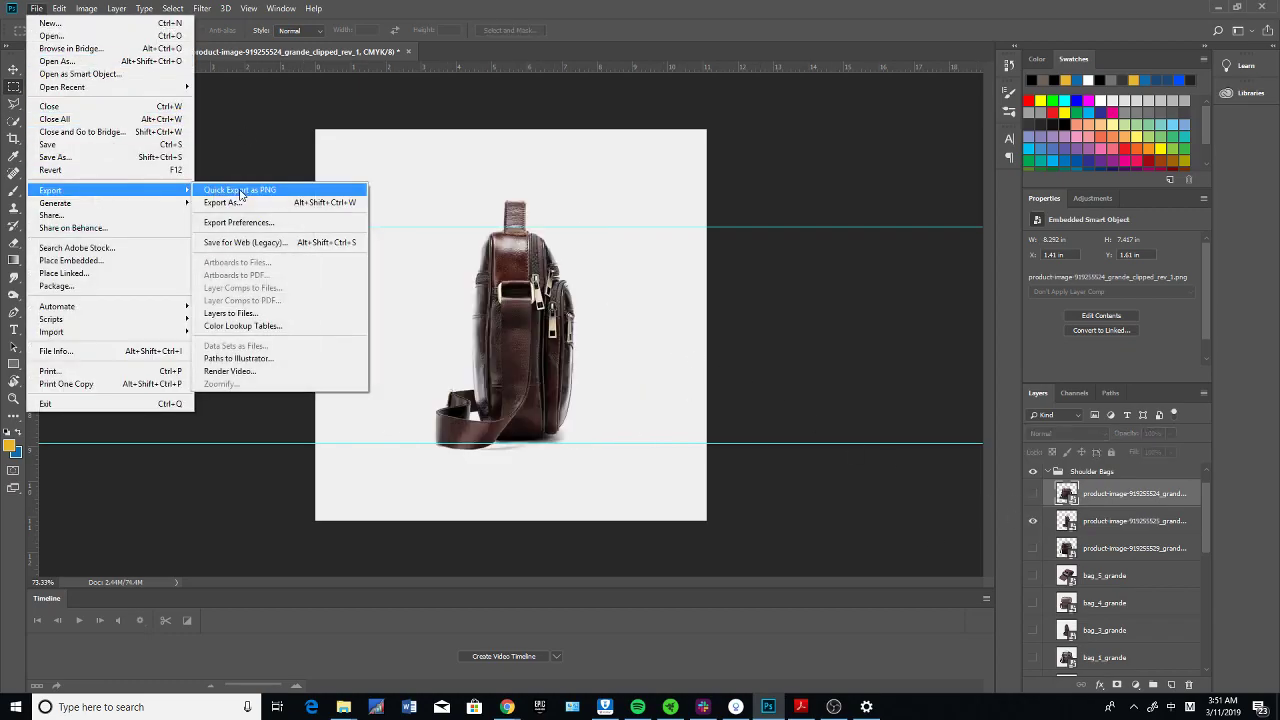
left_click(240, 190)
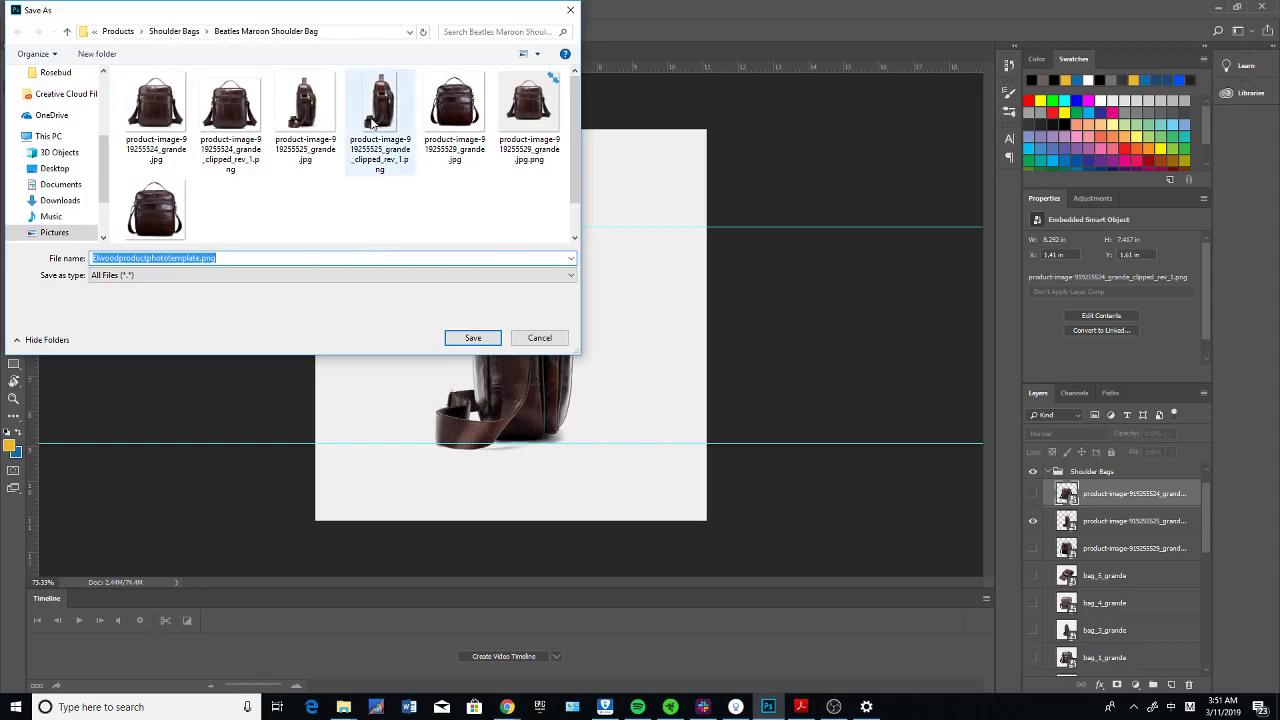
left_click(305, 105)
left_click(473, 337)
left_click(660, 354)
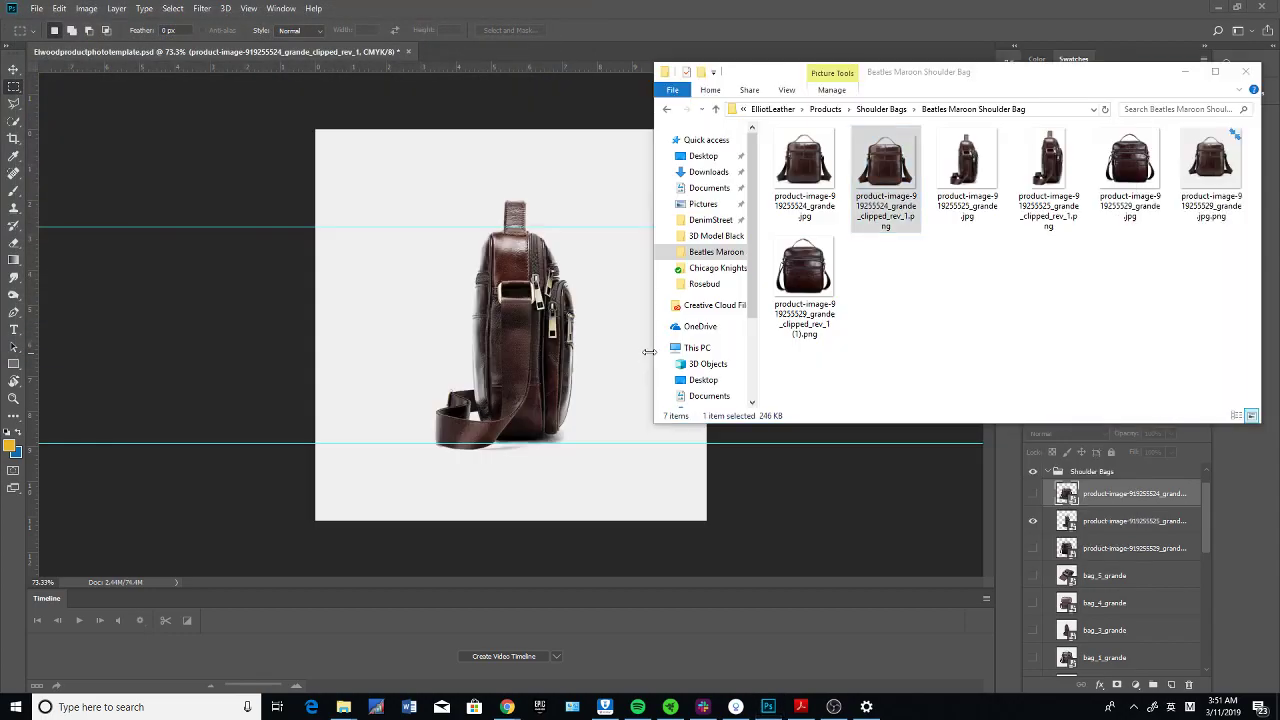
key("alt+Tab")
Step: Show the front-view cutout instead of the side view and export it as PNG, using the name product-image-919255529_grande.jpg
left_click(1036, 524)
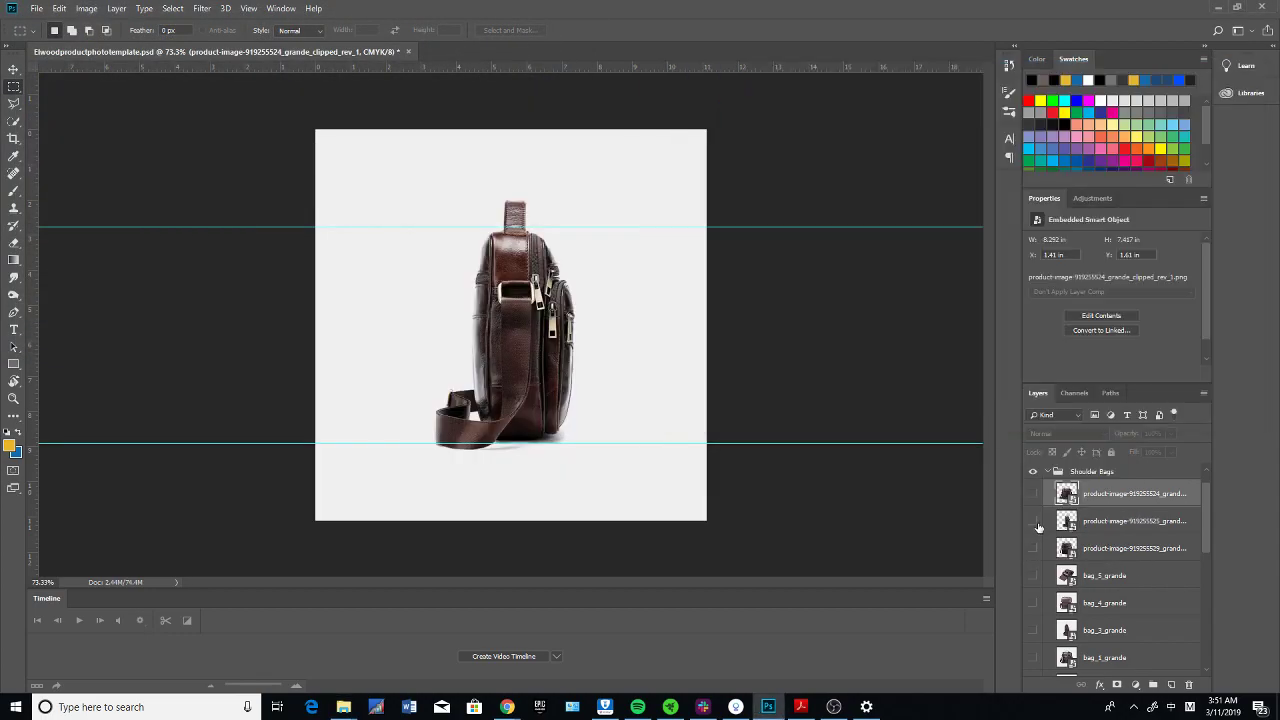
left_click(1033, 548)
left_click(36, 8)
mouse_move(70, 190)
left_click(238, 198)
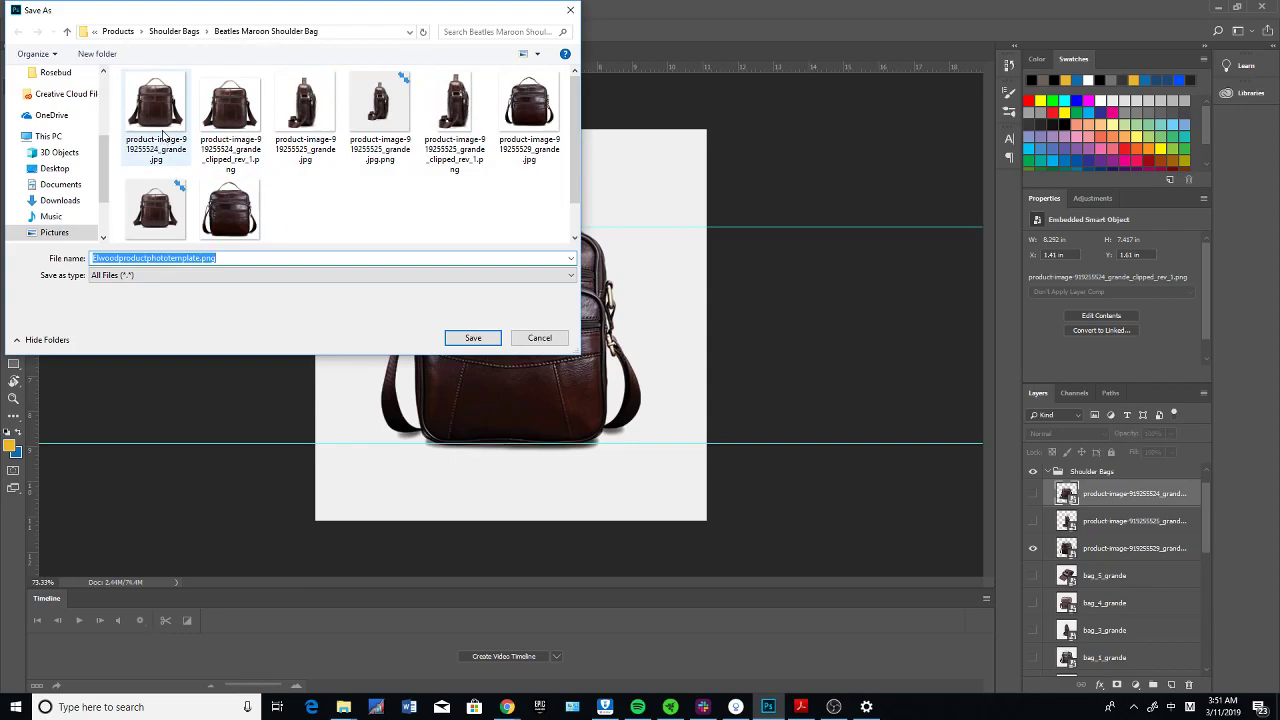
left_click(543, 92)
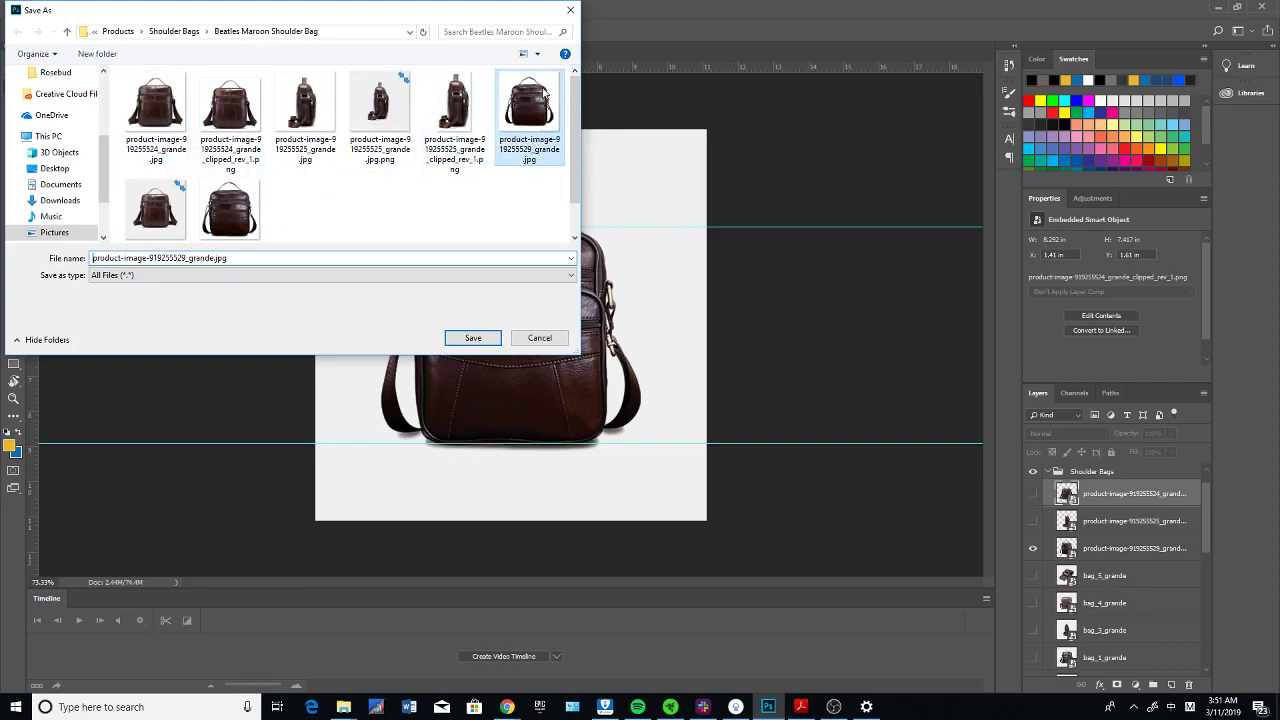
double_click(543, 92)
left_click(688, 355)
Step: Switch to Chrome and view the images of the Beatles Maroon Shoulder Bag product in the Shopify admin
key("alt+Tab")
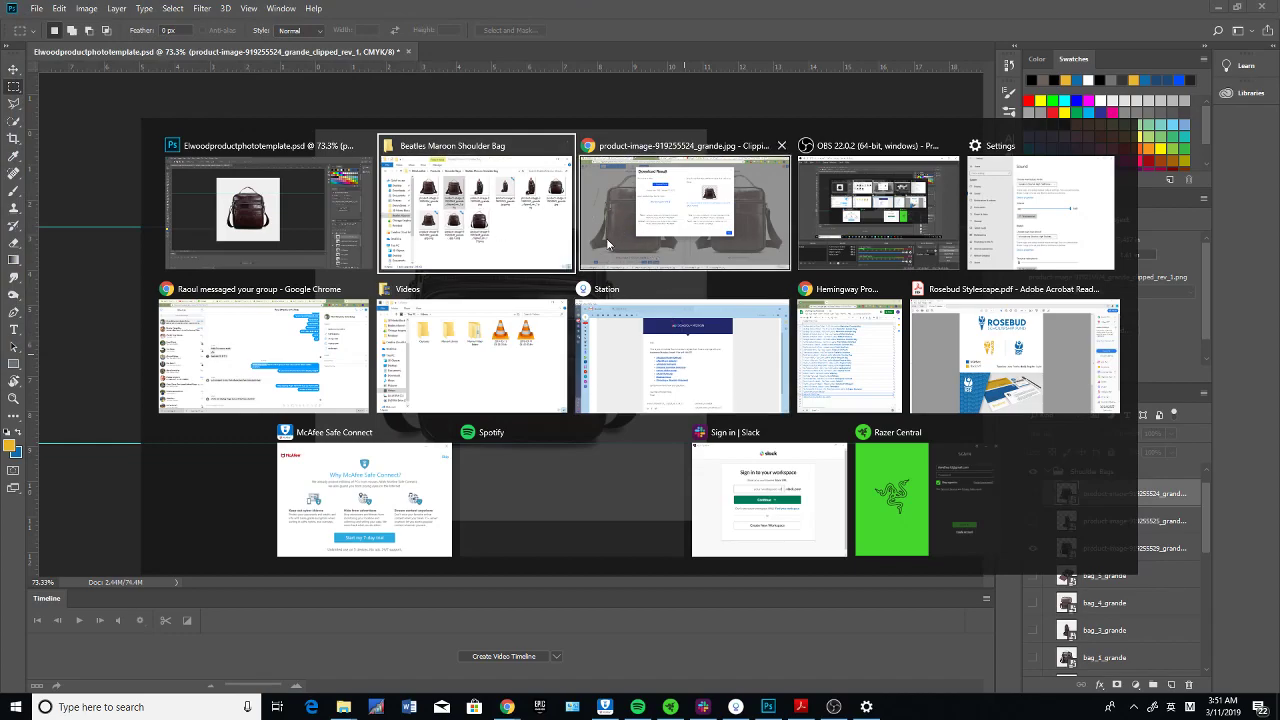
left_click(685, 210)
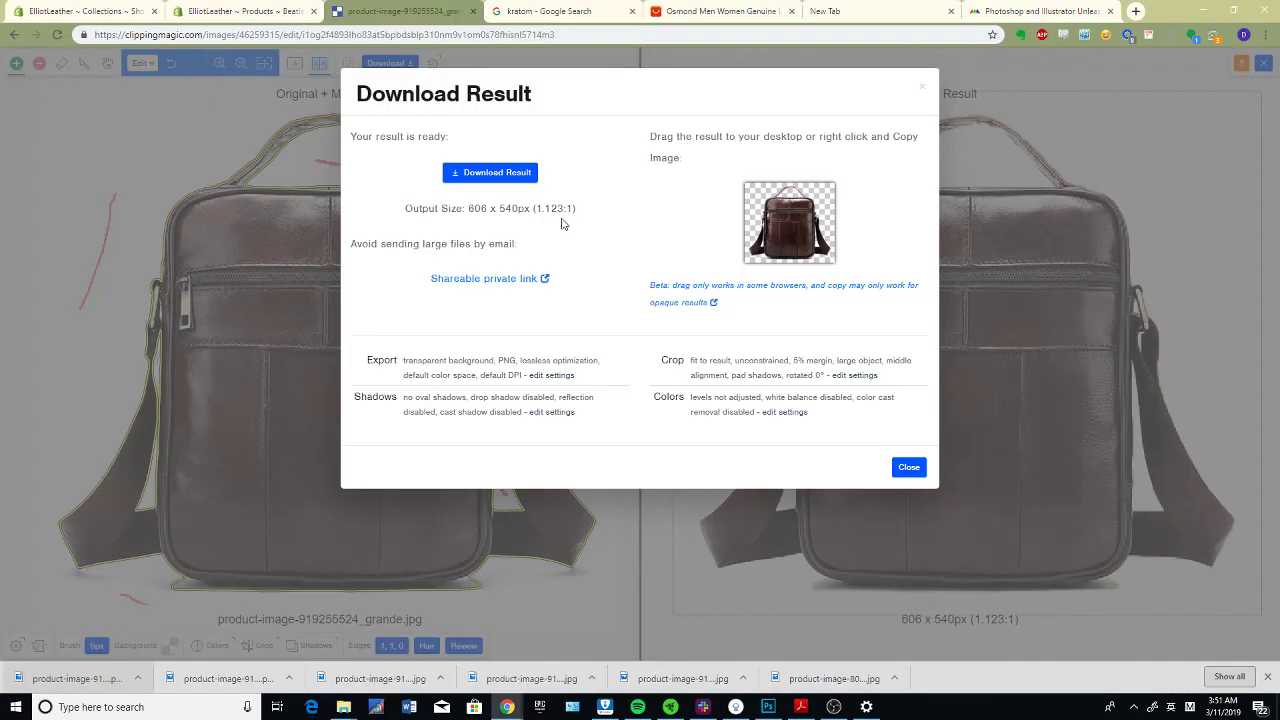
left_click(235, 11)
scroll(680, 531, "down", 1)
mouse_move(530, 432)
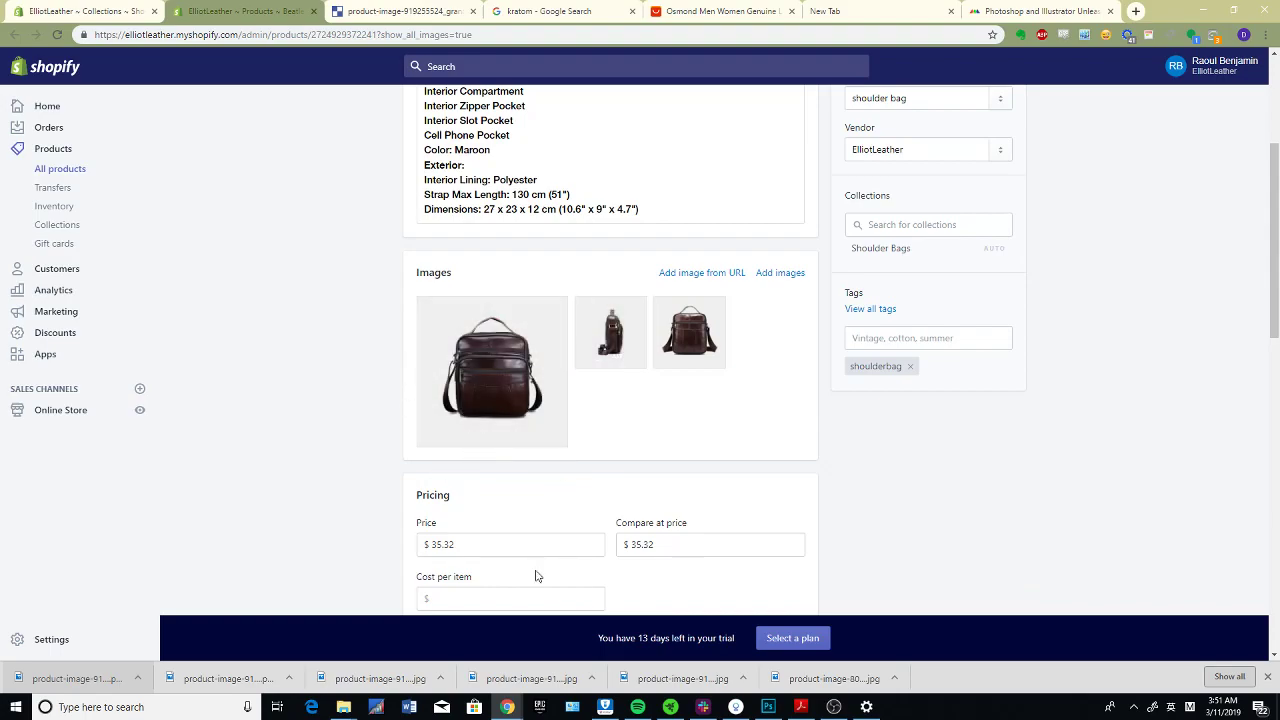
scroll(540, 570, "up", 1)
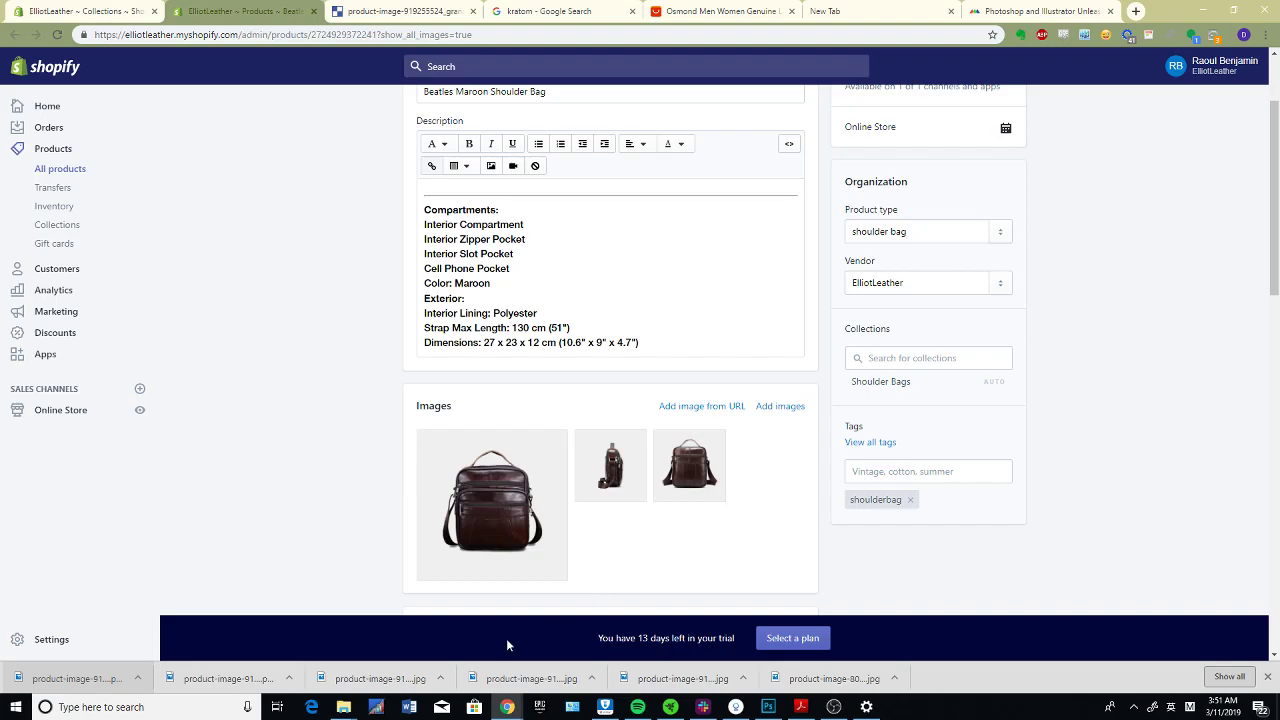
Step: Select the three exported PNG views in the Beatles Maroon Shoulder Bag folder and try to add them to the Shopify product's images
mouse_move(343, 707)
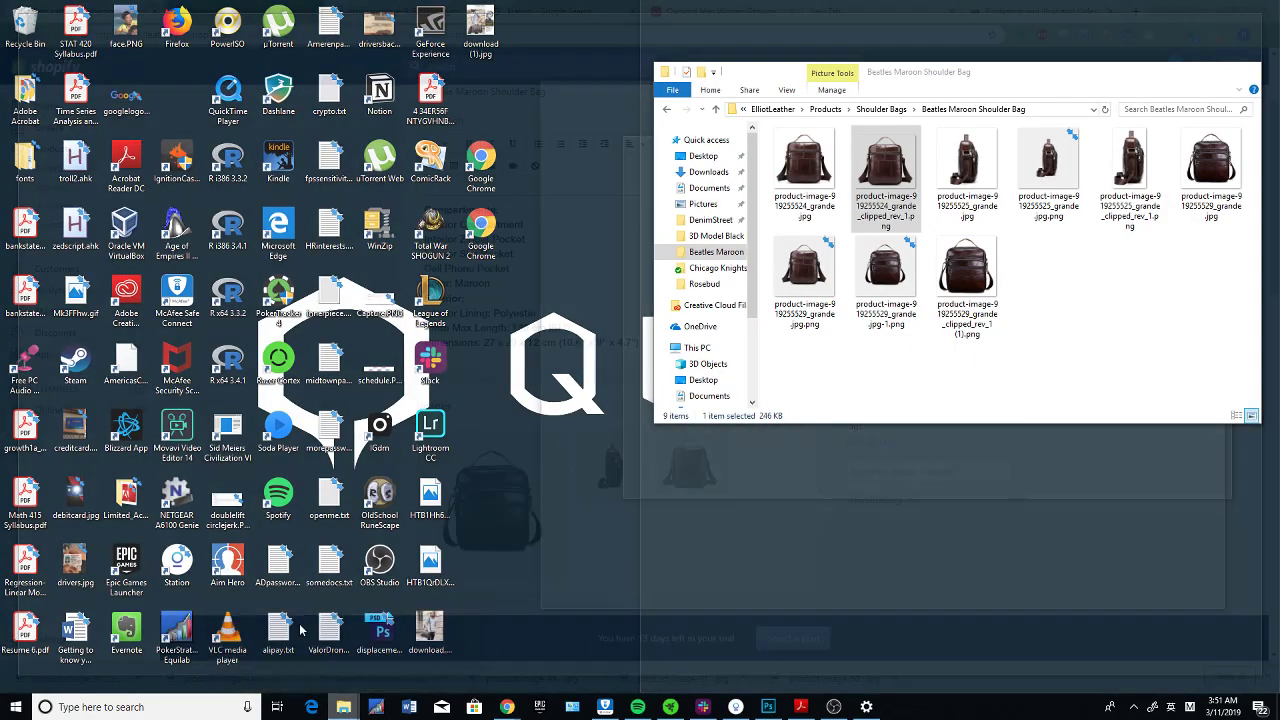
left_click(300, 628)
left_click(620, 546)
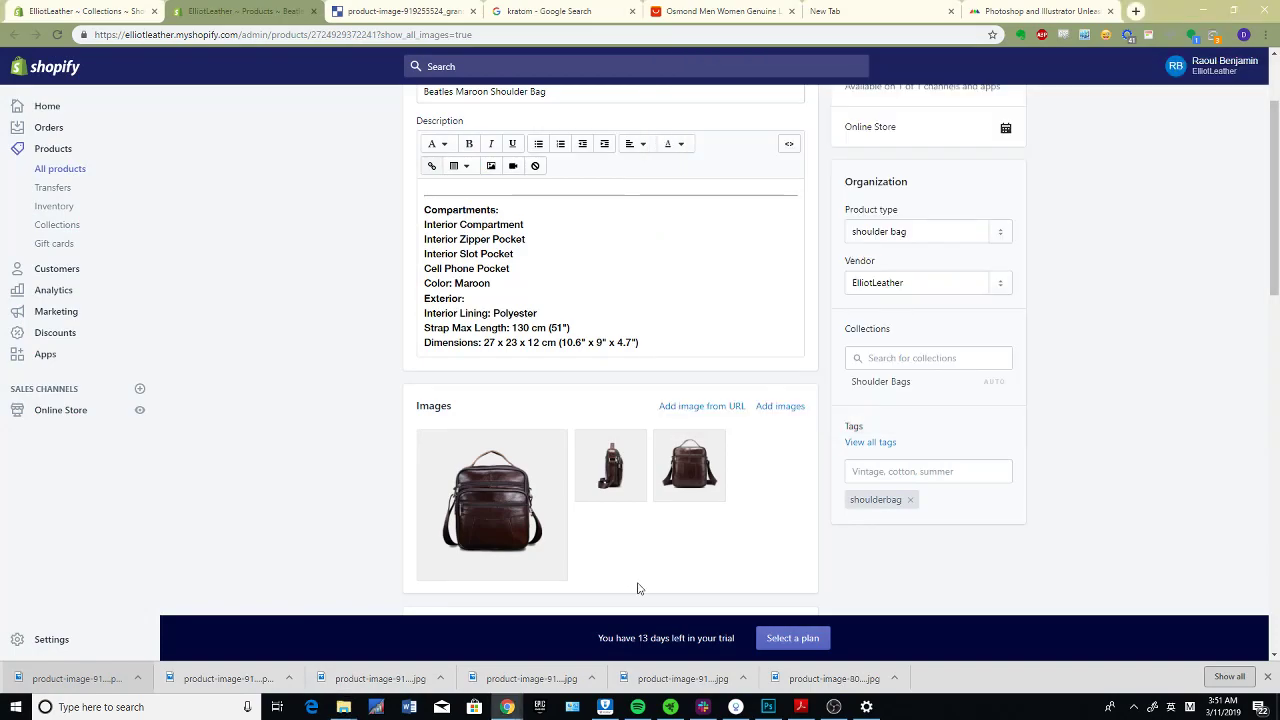
mouse_move(343, 707)
left_click(300, 640)
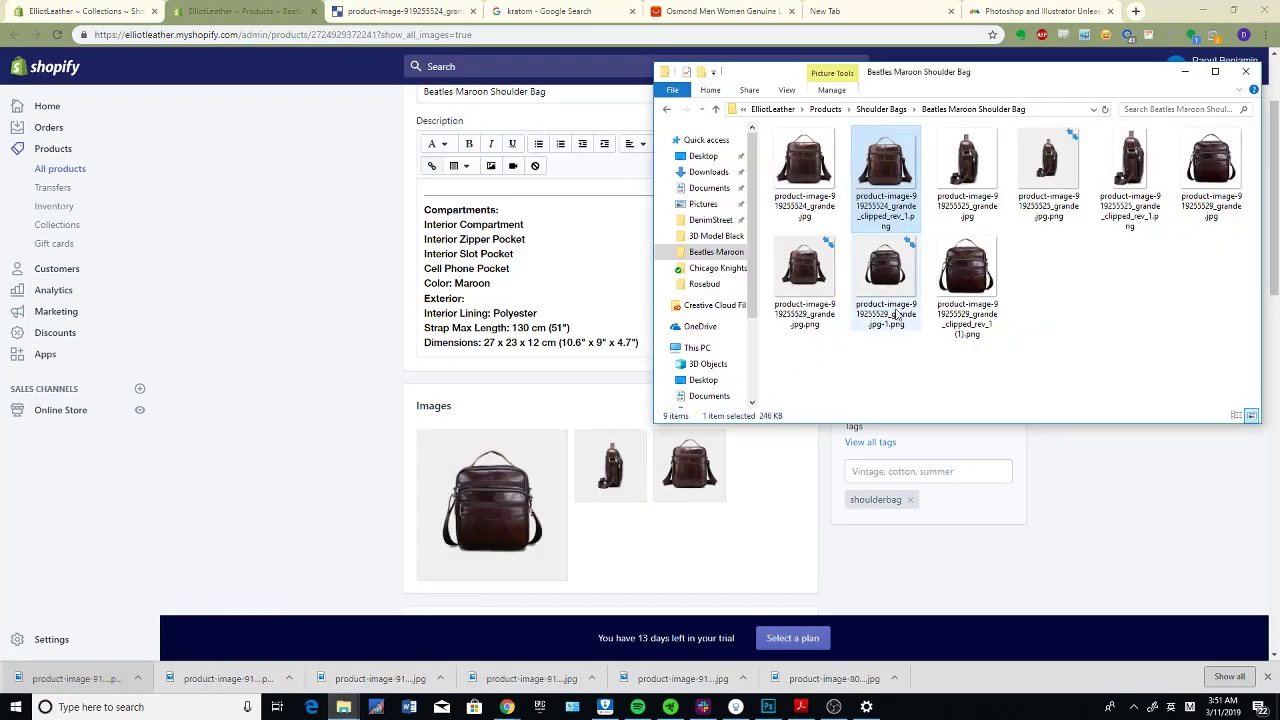
left_click(890, 300)
left_click(805, 275, "ctrl")
left_click(1048, 170, "ctrl")
left_click_drag(885, 270, 668, 525)
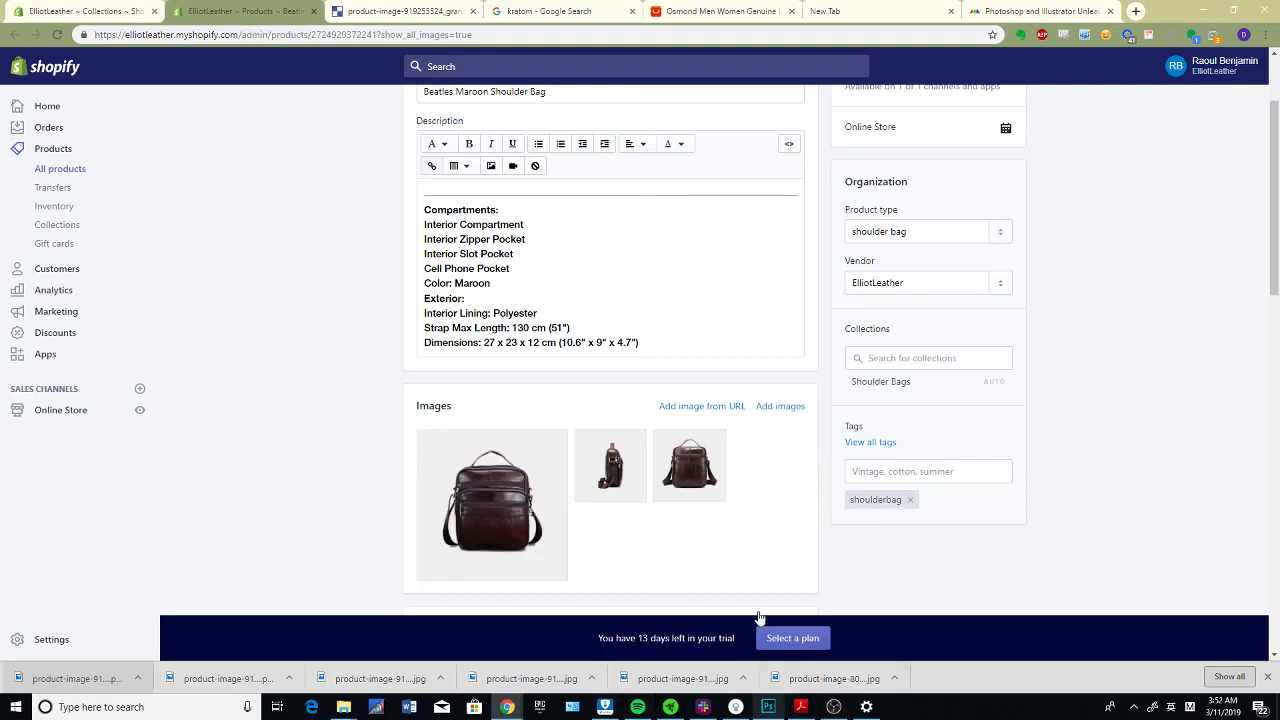
Step: Return to the Clipping Magic editor for product-image-919255524_grande.jpg and close the Download Result dialog
scroll(732, 560, "up", 2)
scroll(732, 558, "down", 3)
scroll(732, 557, "up", 3)
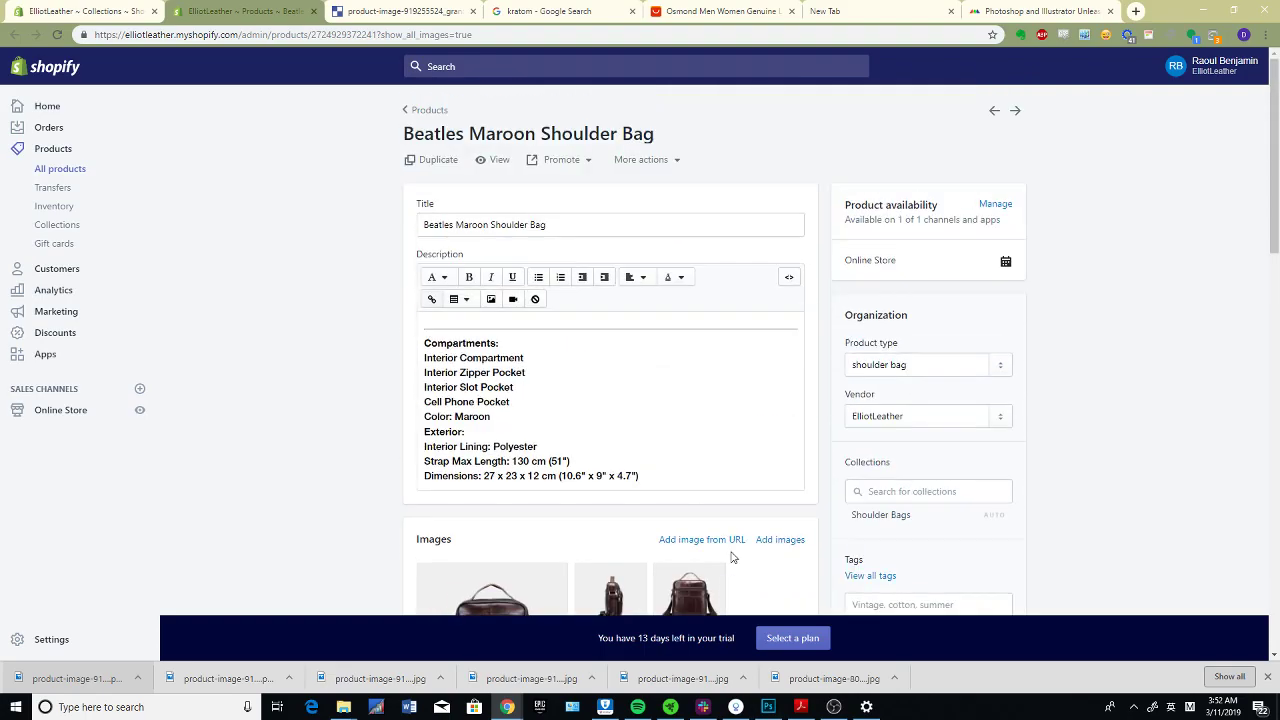
scroll(731, 560, "down", 3)
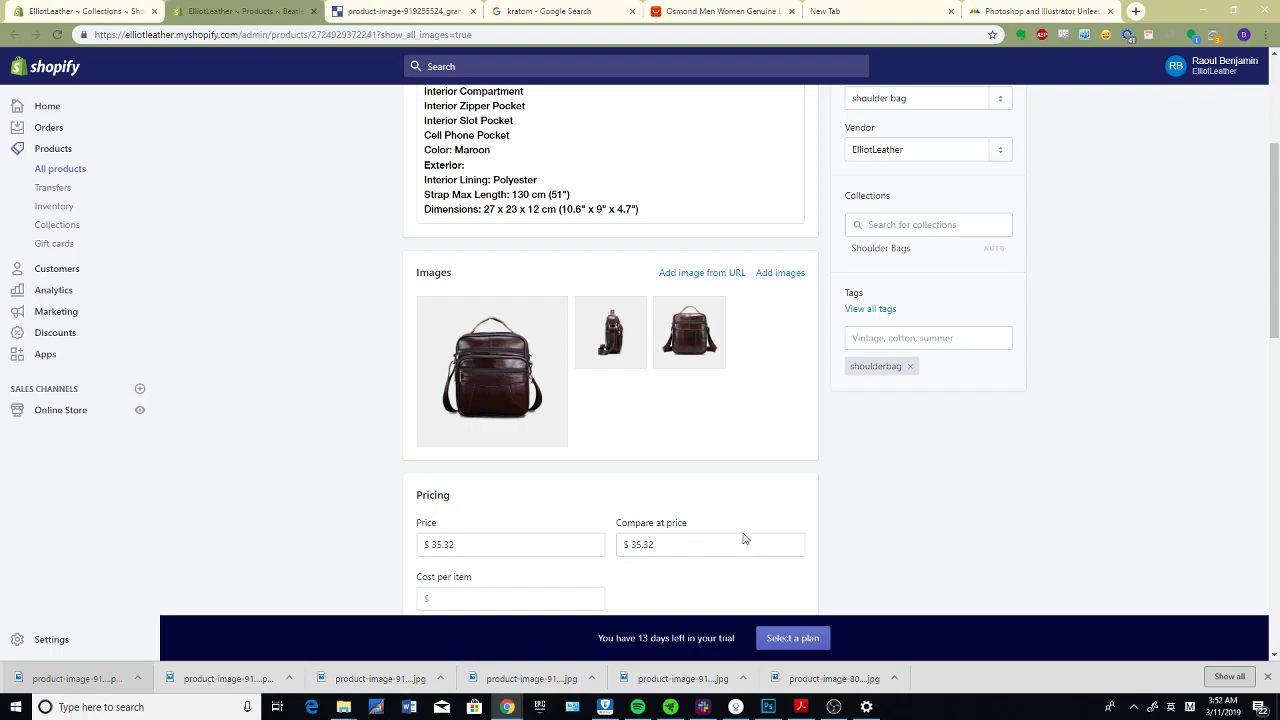
left_click(418, 10)
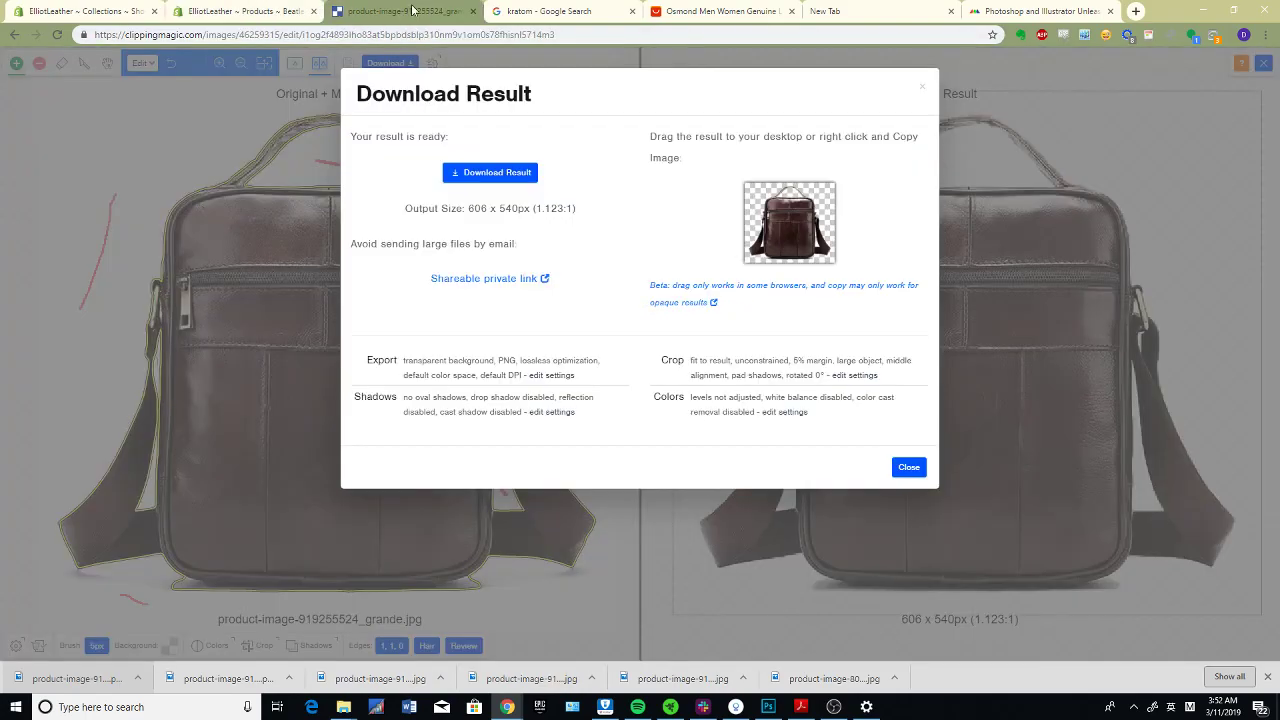
left_click(912, 469)
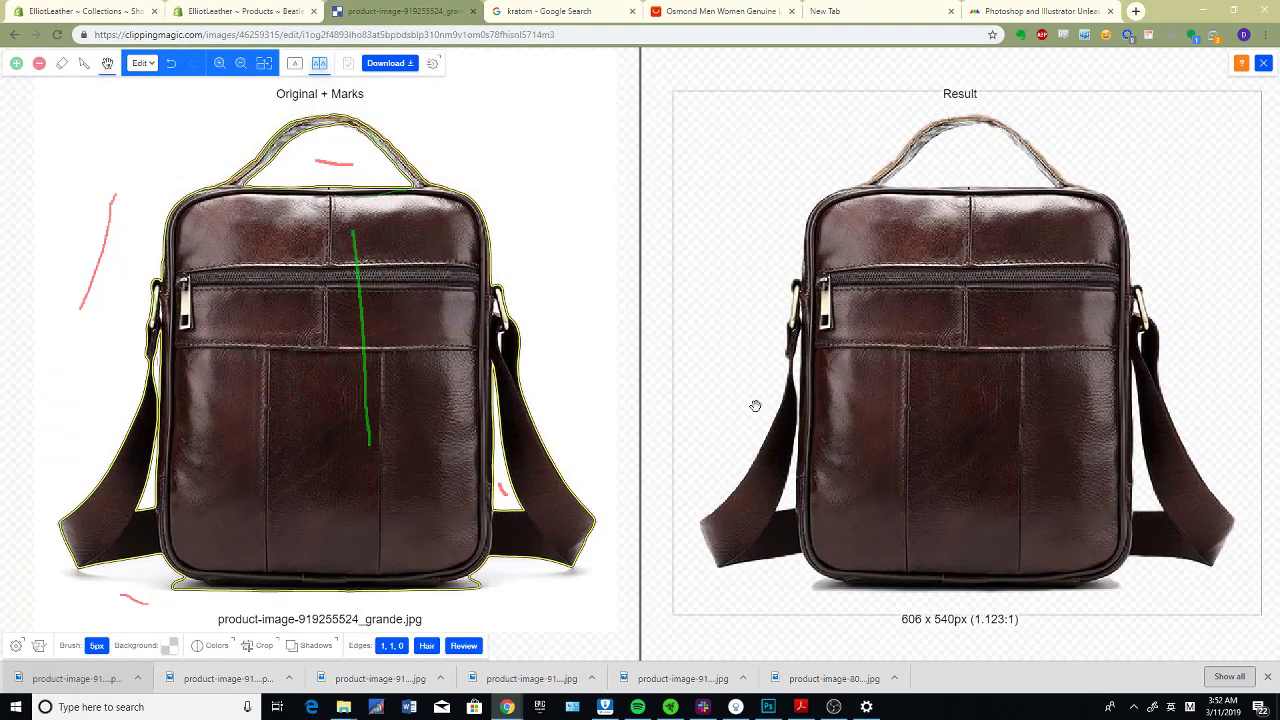